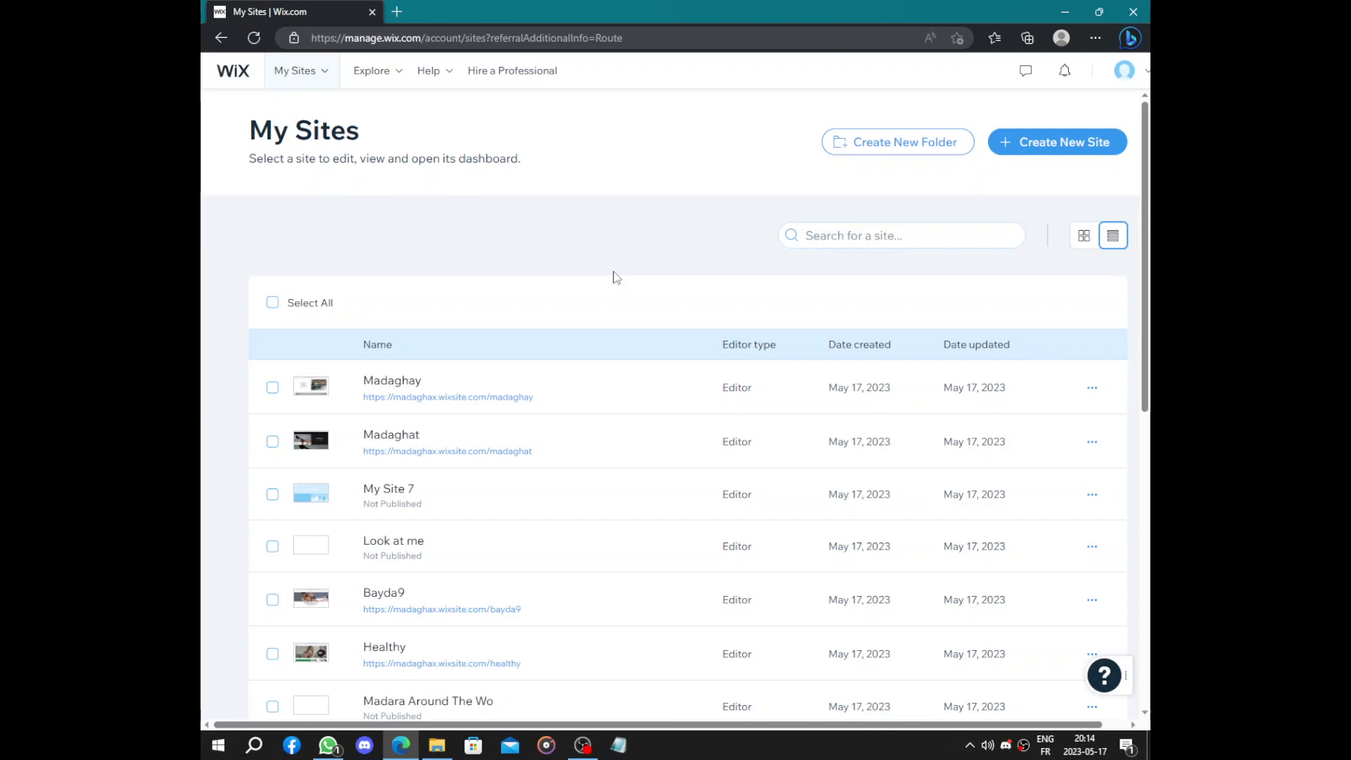
Step: Start creating a new site and set its website type to Event Management Company
left_click(1004, 145)
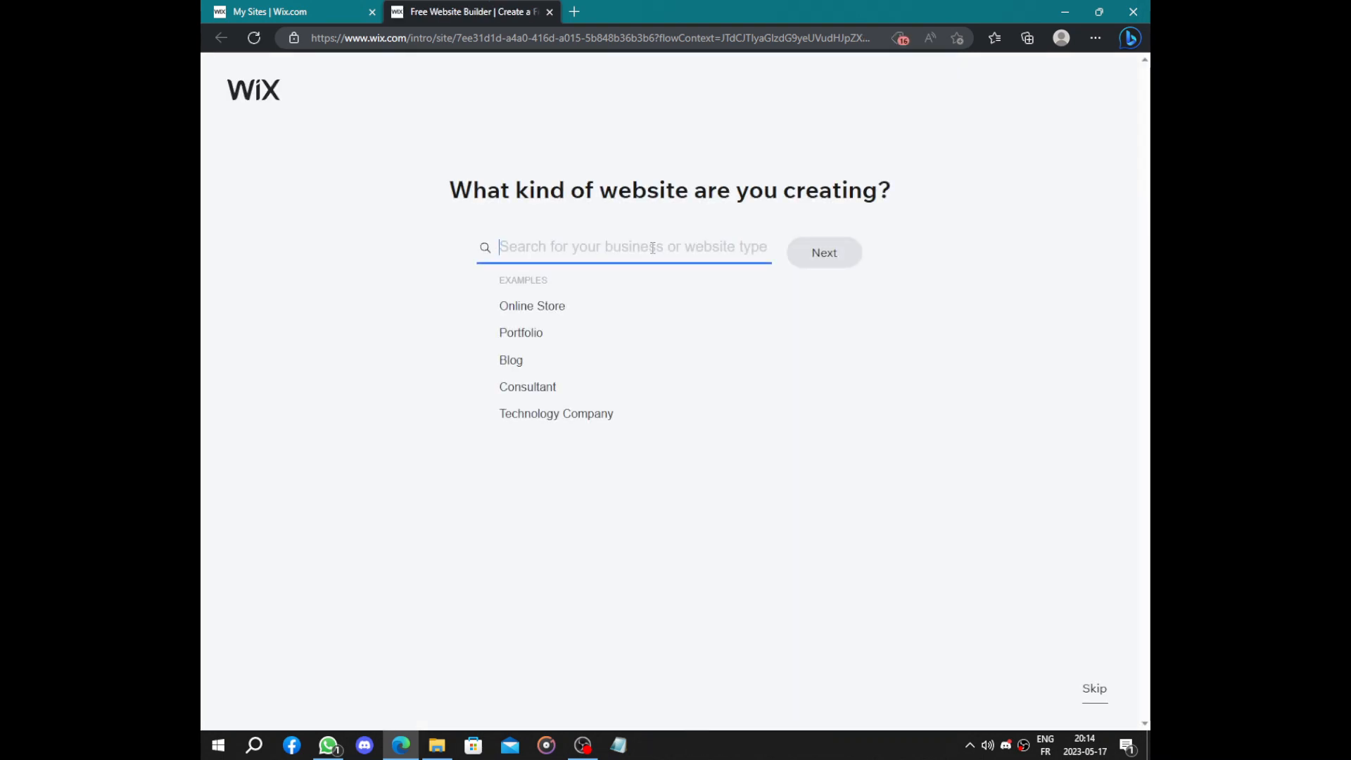
type("eve")
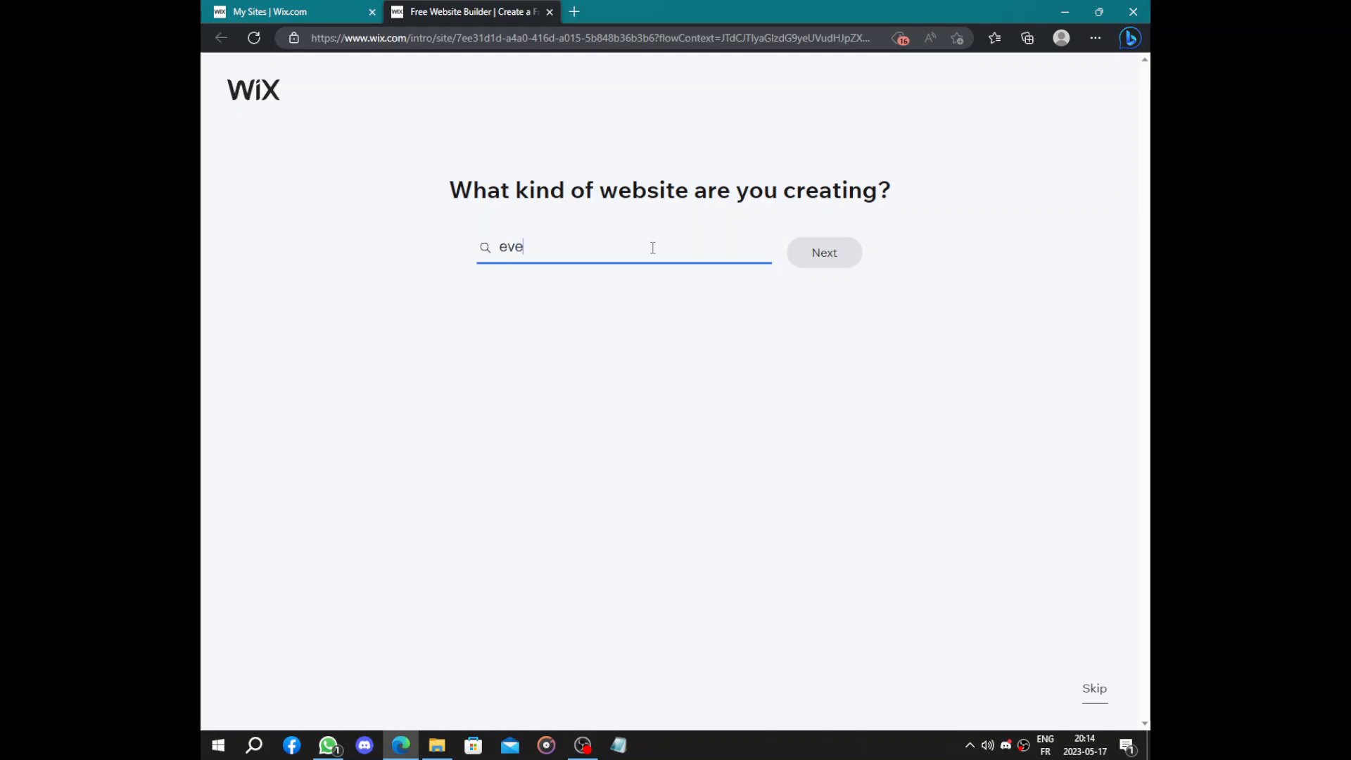
type("nt")
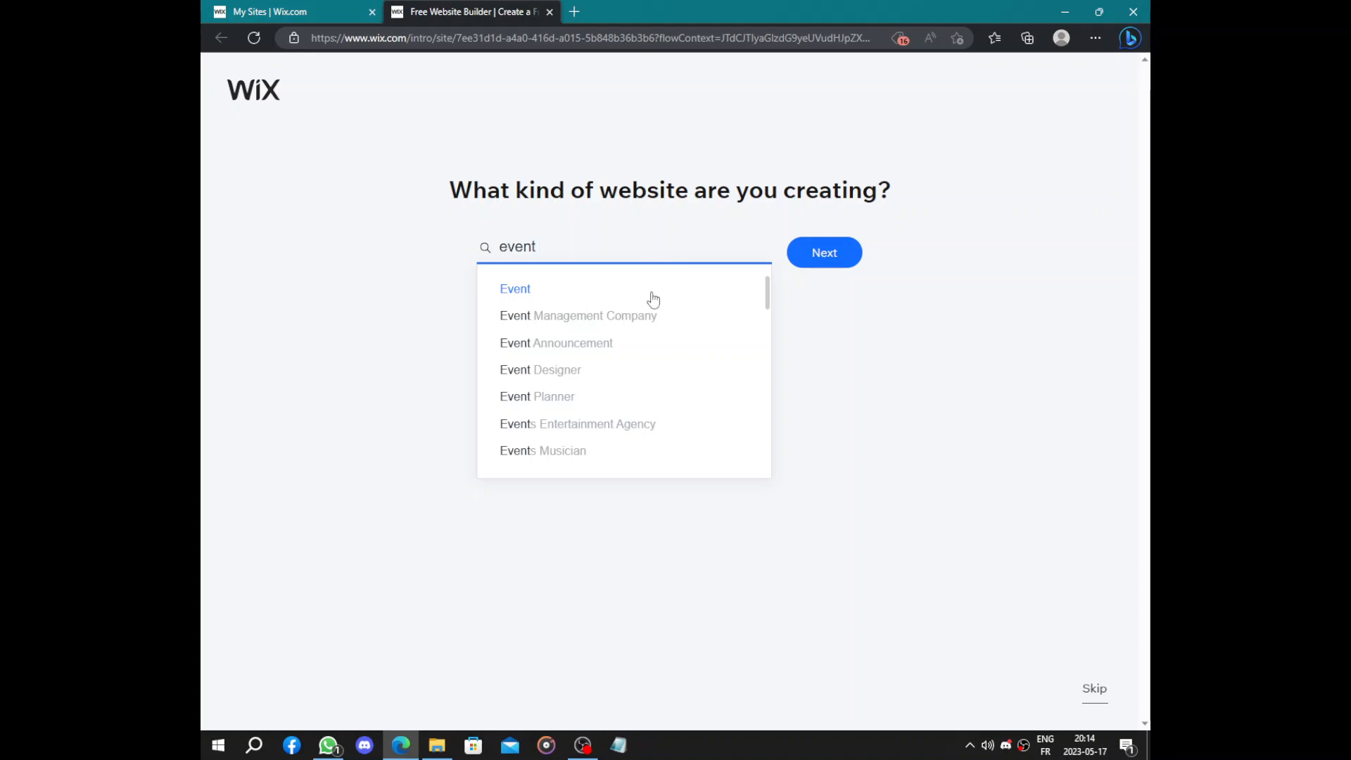
left_click(590, 324)
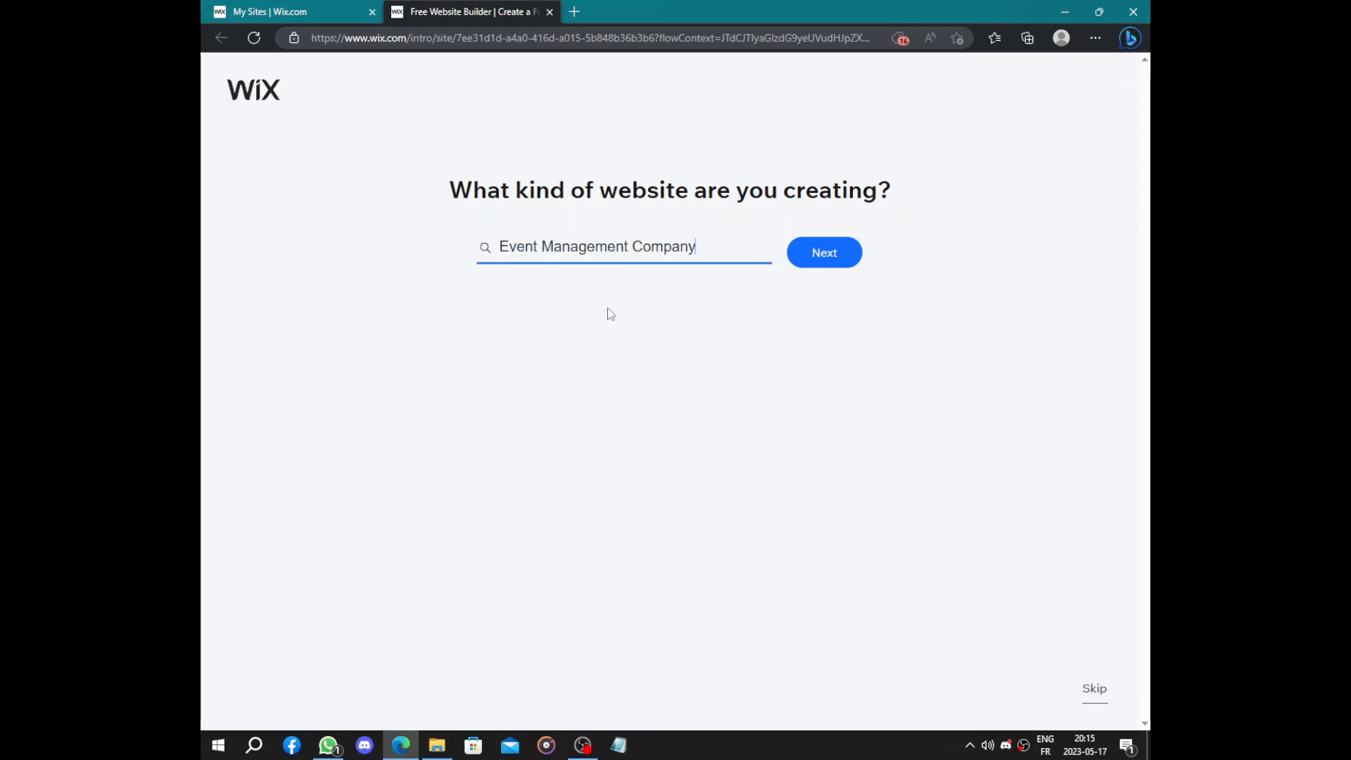
left_click(844, 260)
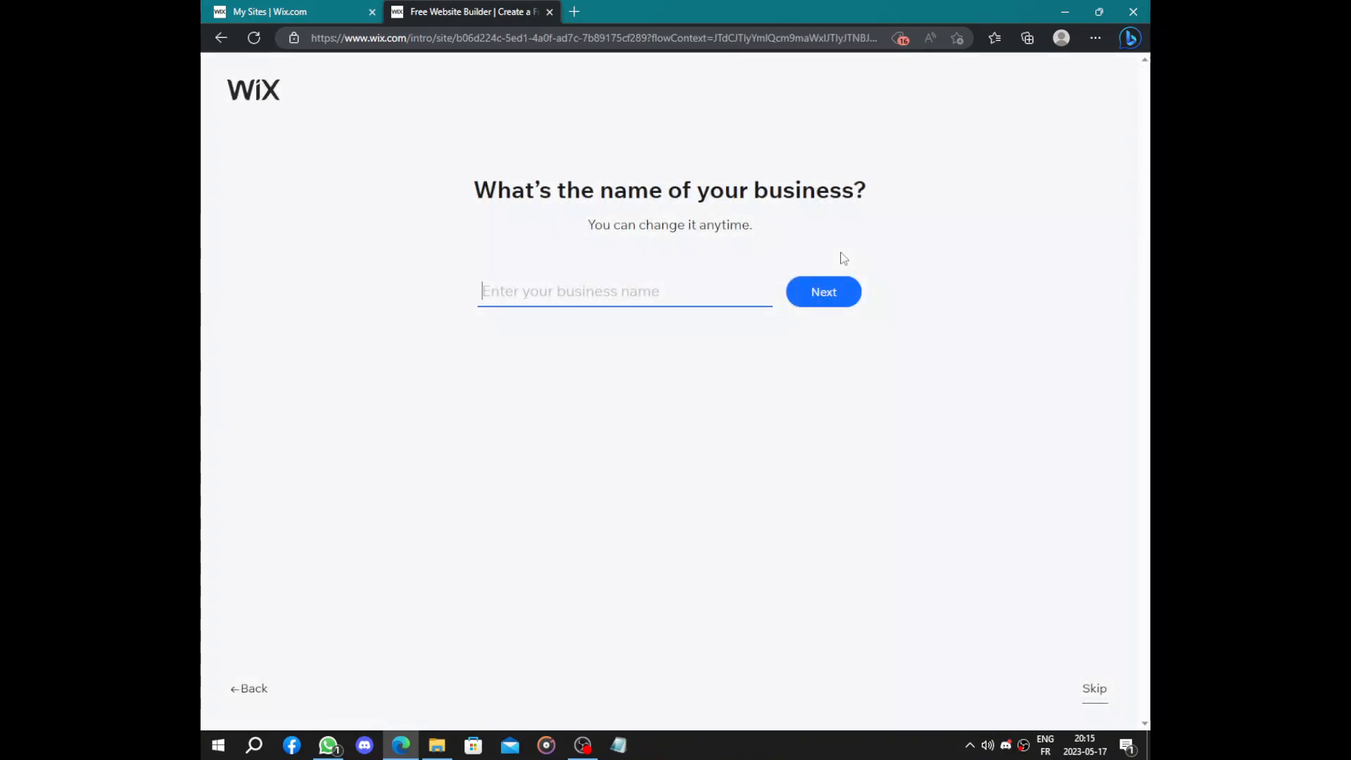
Step: Name the business Madaghau and continue the site setup
type("Mada")
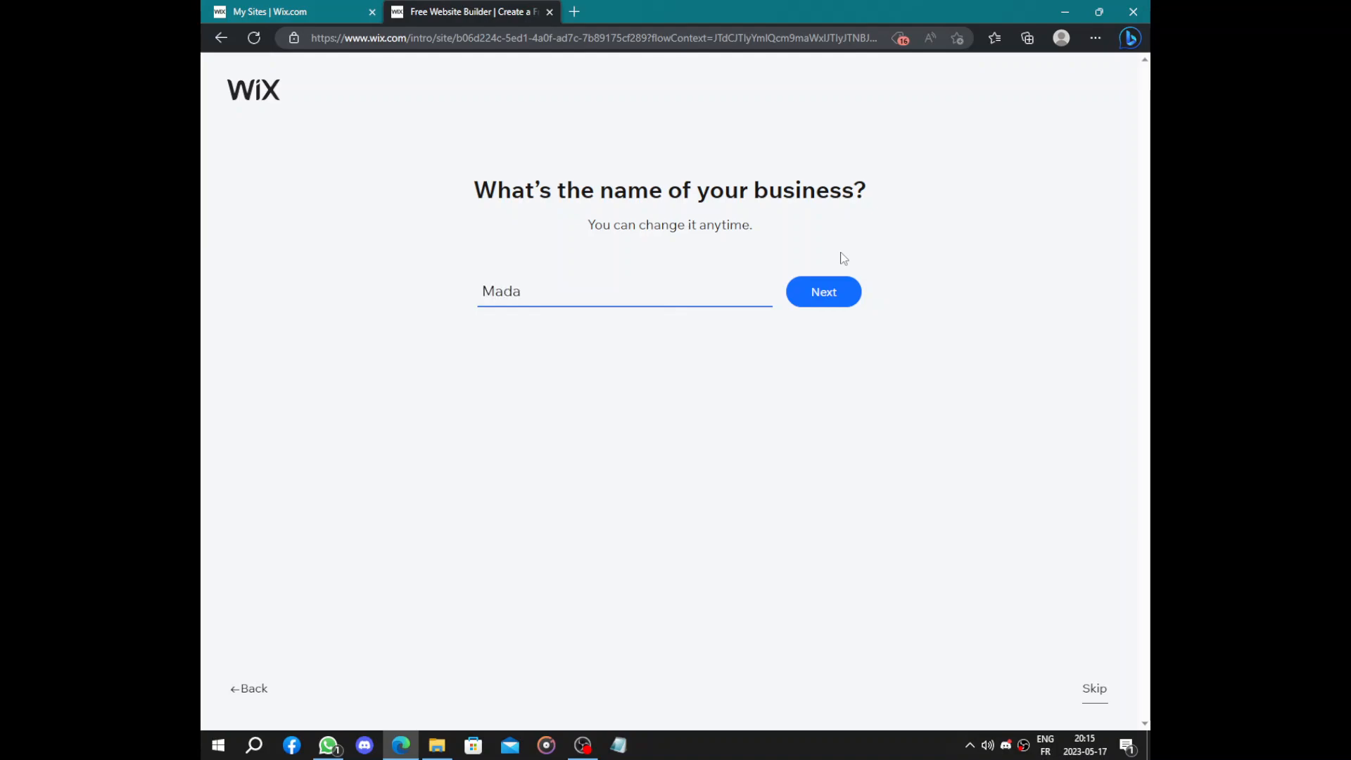
type("ghau")
left_click(829, 300)
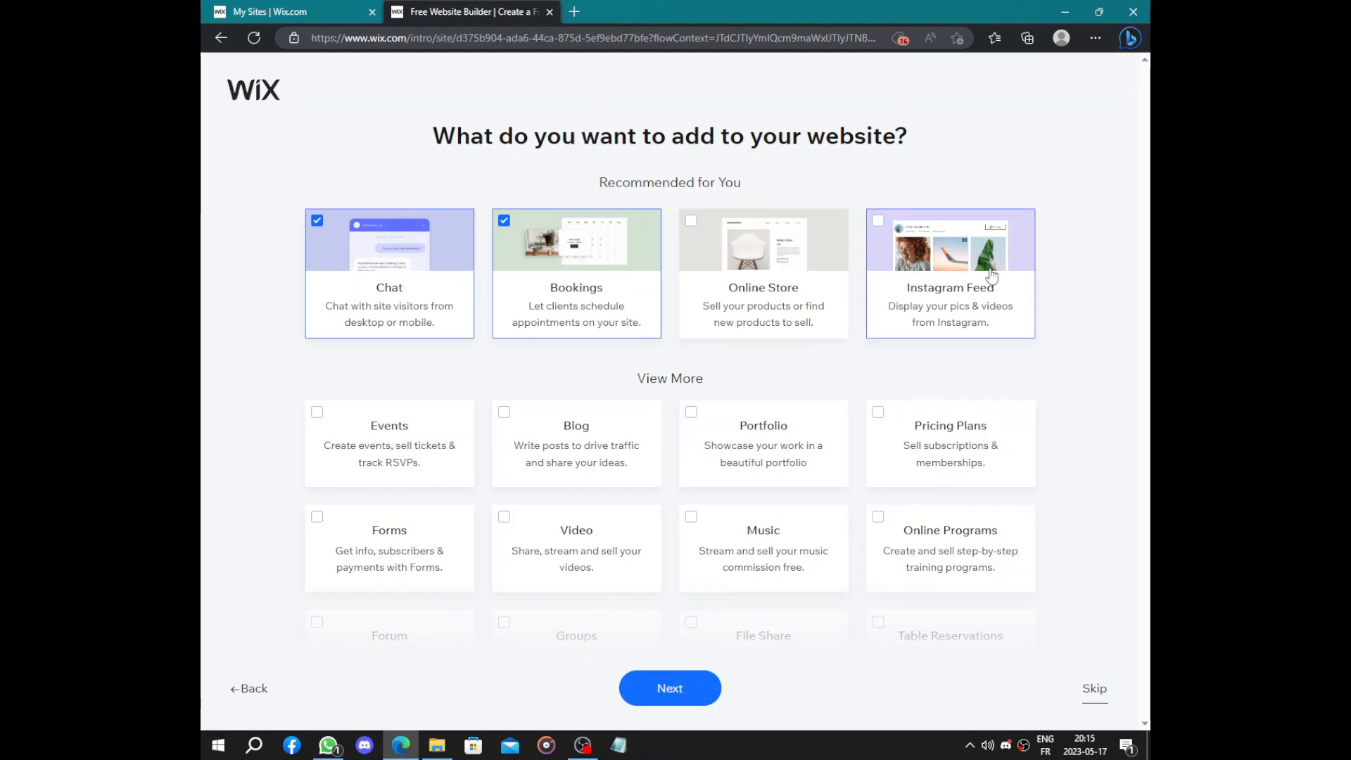
Step: Look through the available site features and continue with the preselected Chat and Bookings
scroll(991, 271, "down", 3)
left_click(410, 245)
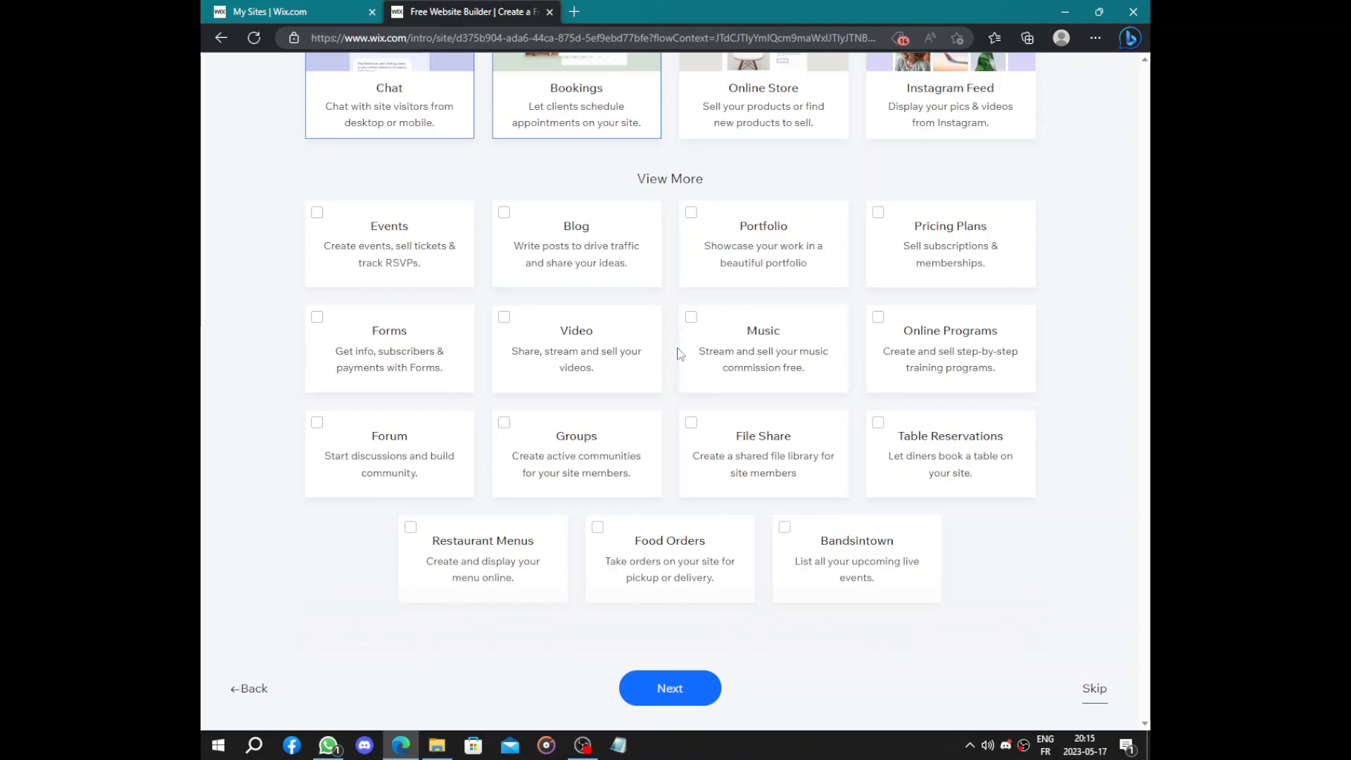
scroll(677, 353, "up", 3)
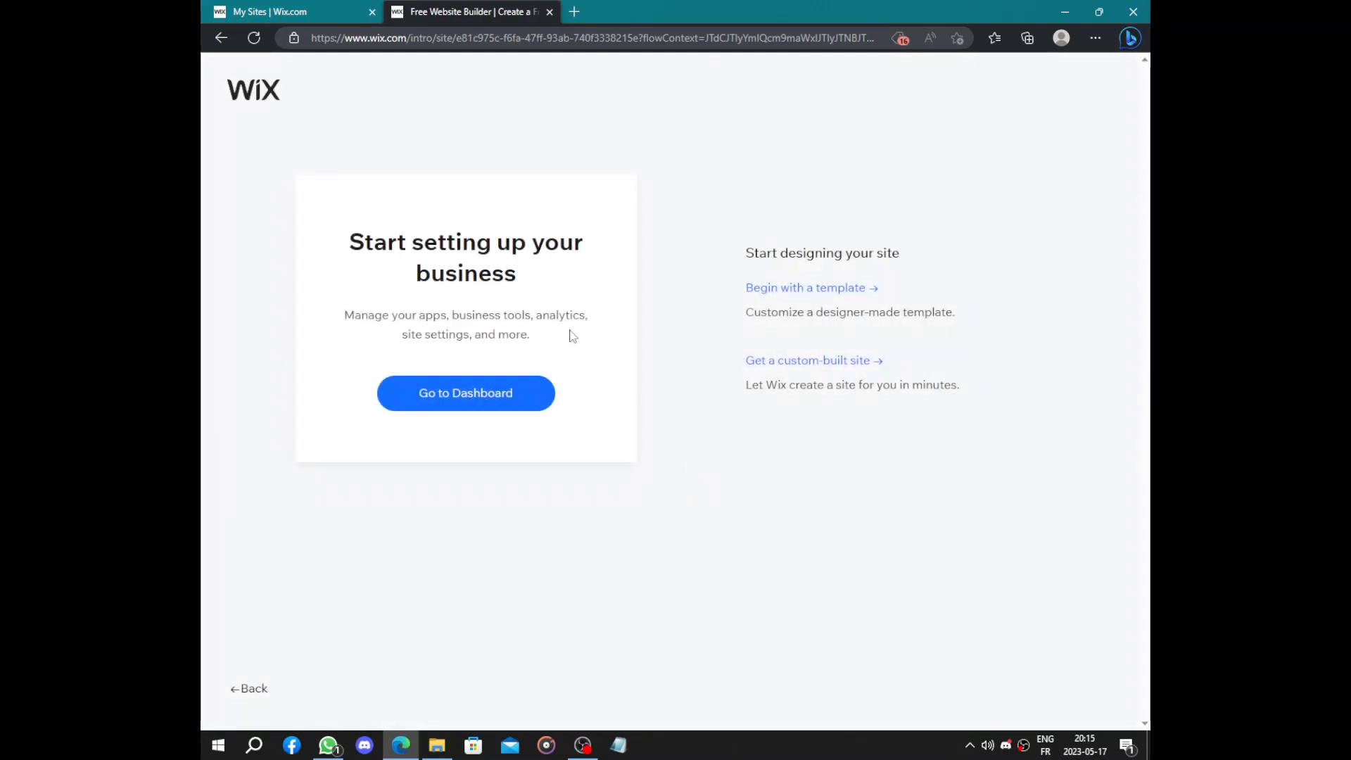
left_click_drag(352, 242, 524, 271)
left_click(523, 271)
left_click_drag(730, 252, 896, 252)
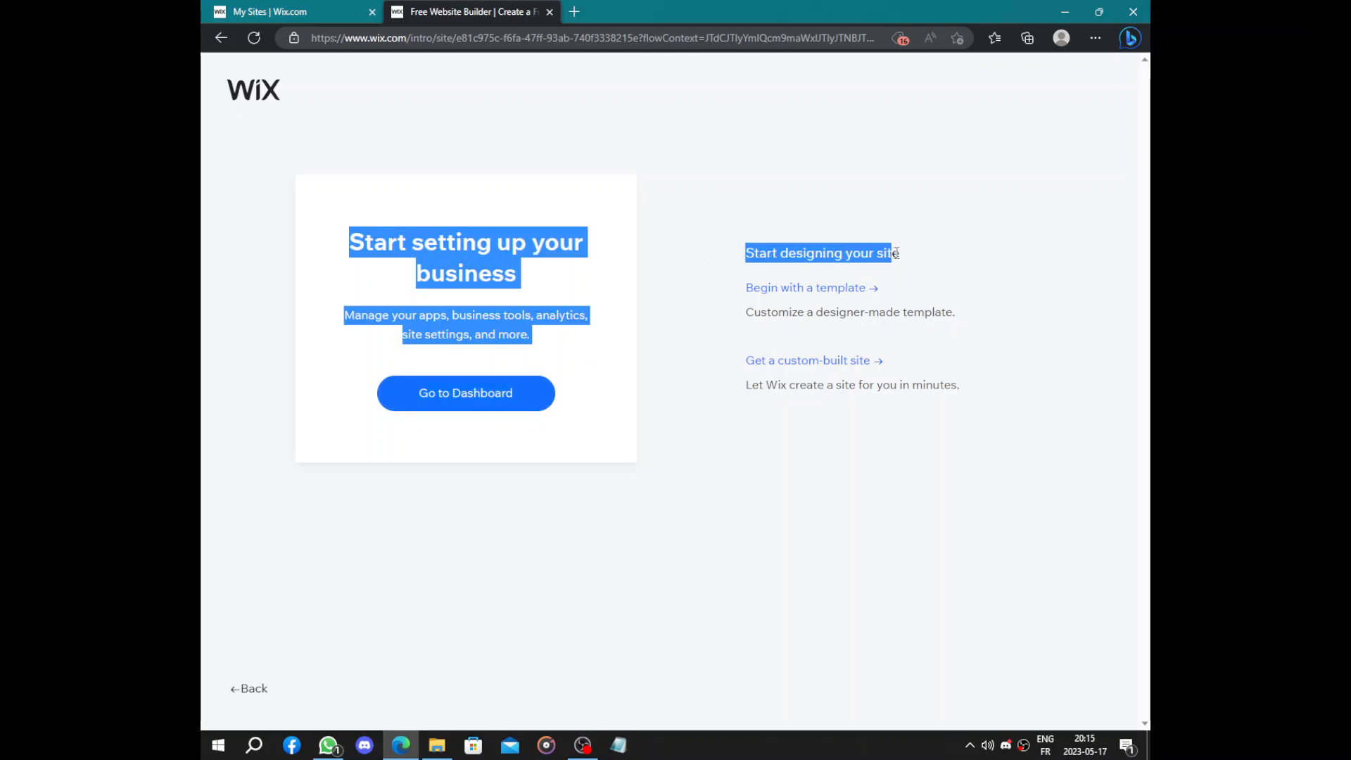
left_click(895, 252)
left_click_drag(750, 383, 974, 392)
left_click(961, 413)
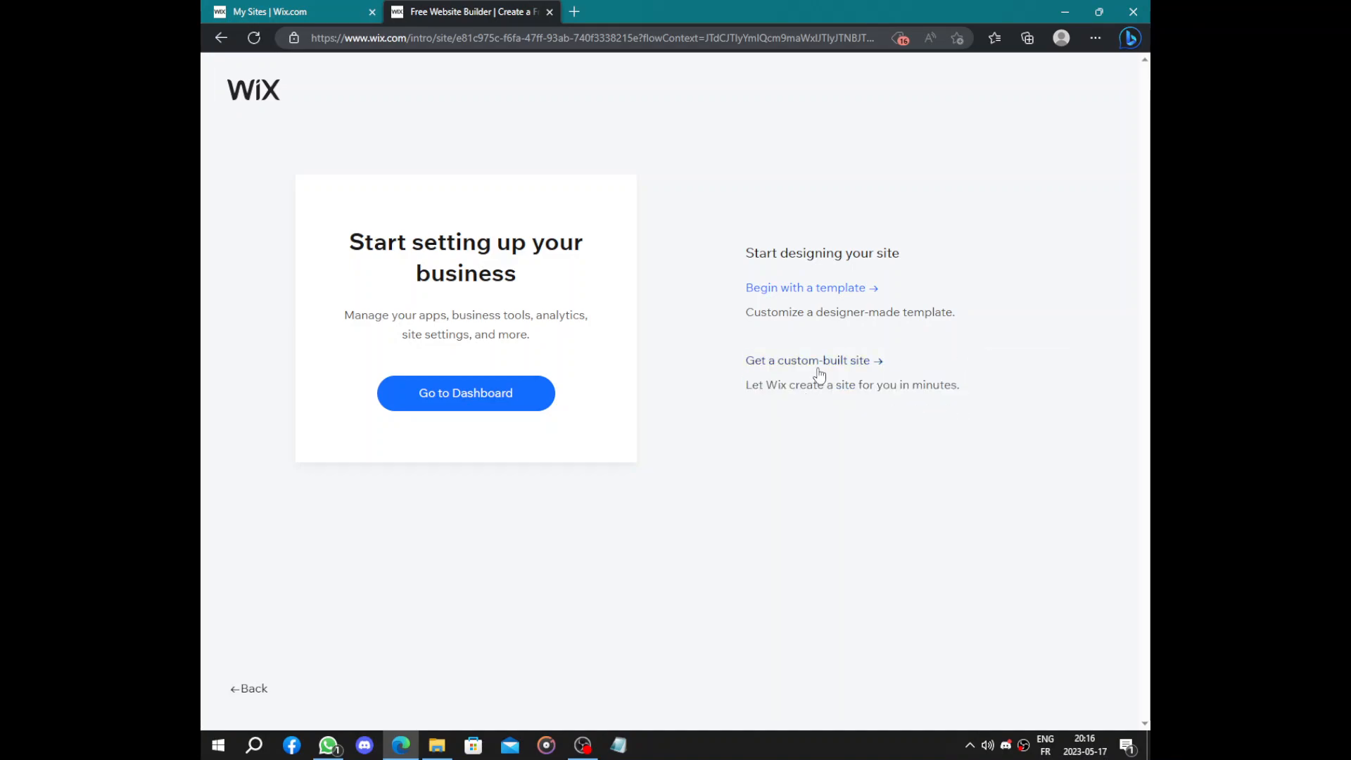
Step: Go to the site's dashboard and start adding the first service from the Kid's Party appointment template
left_click(486, 402)
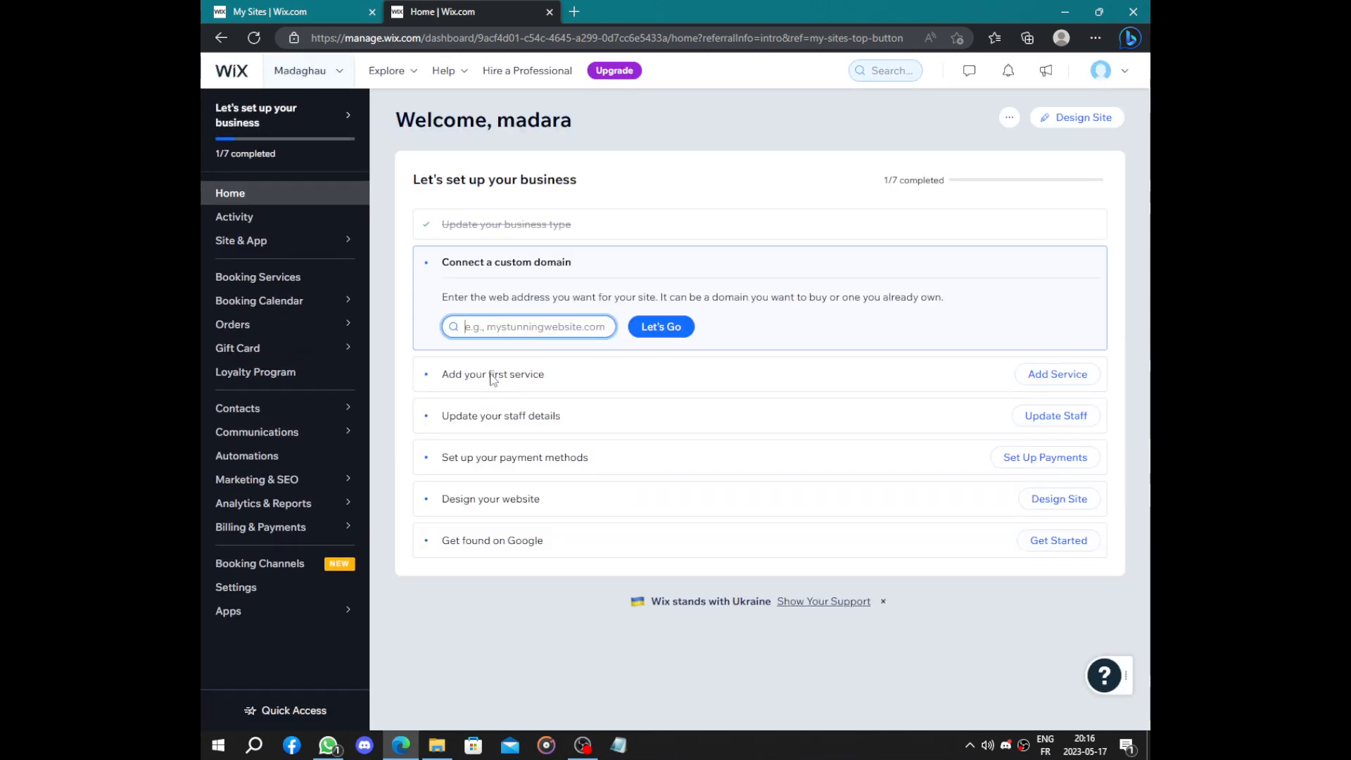
left_click(494, 386)
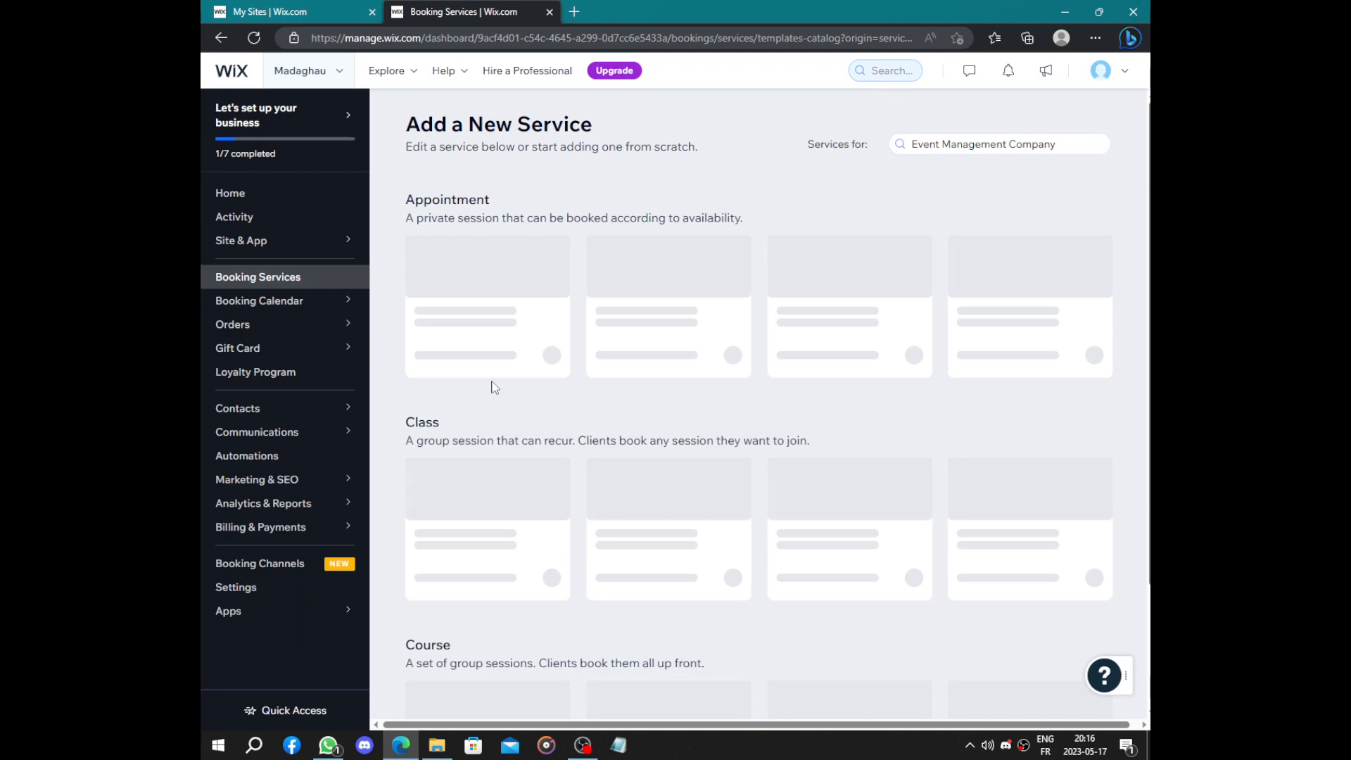
scroll(548, 369, "down", 2)
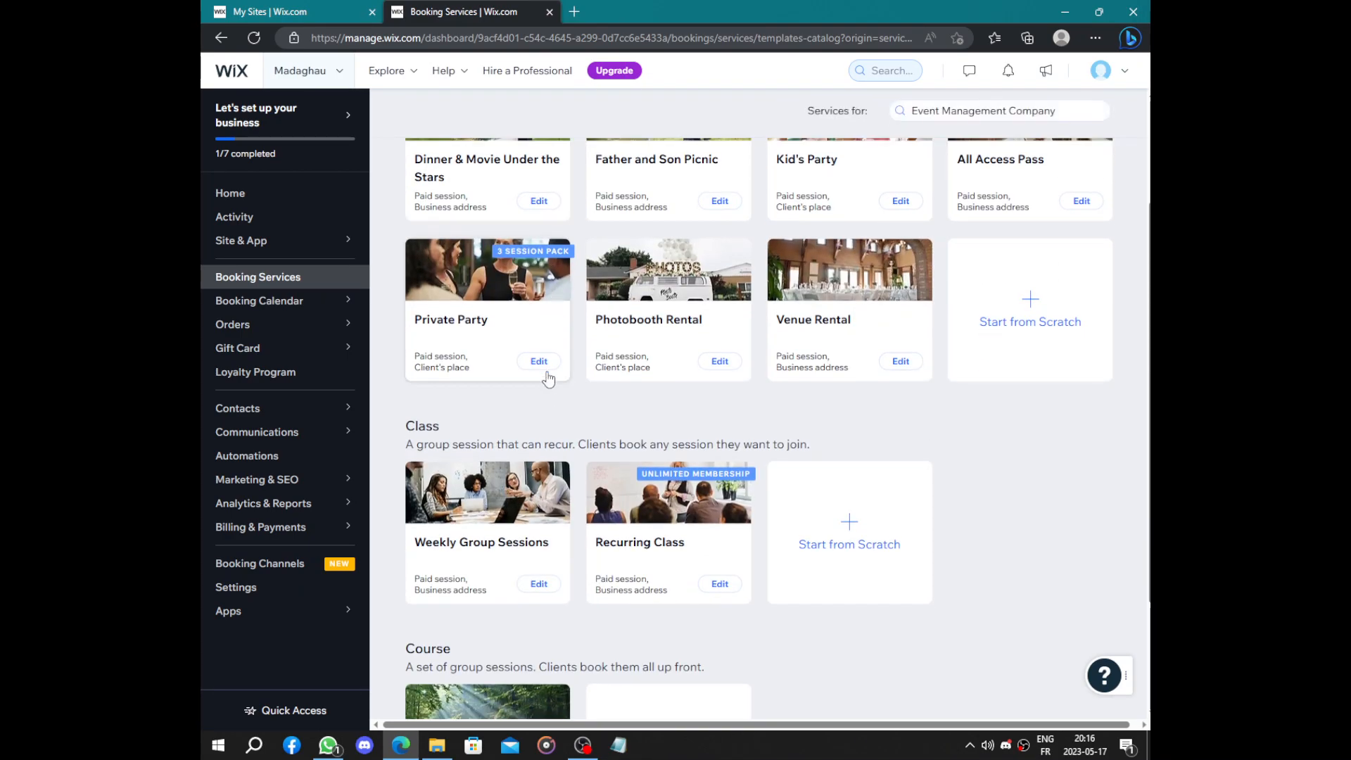
scroll(546, 407, "down", 2)
scroll(543, 431, "up", 4)
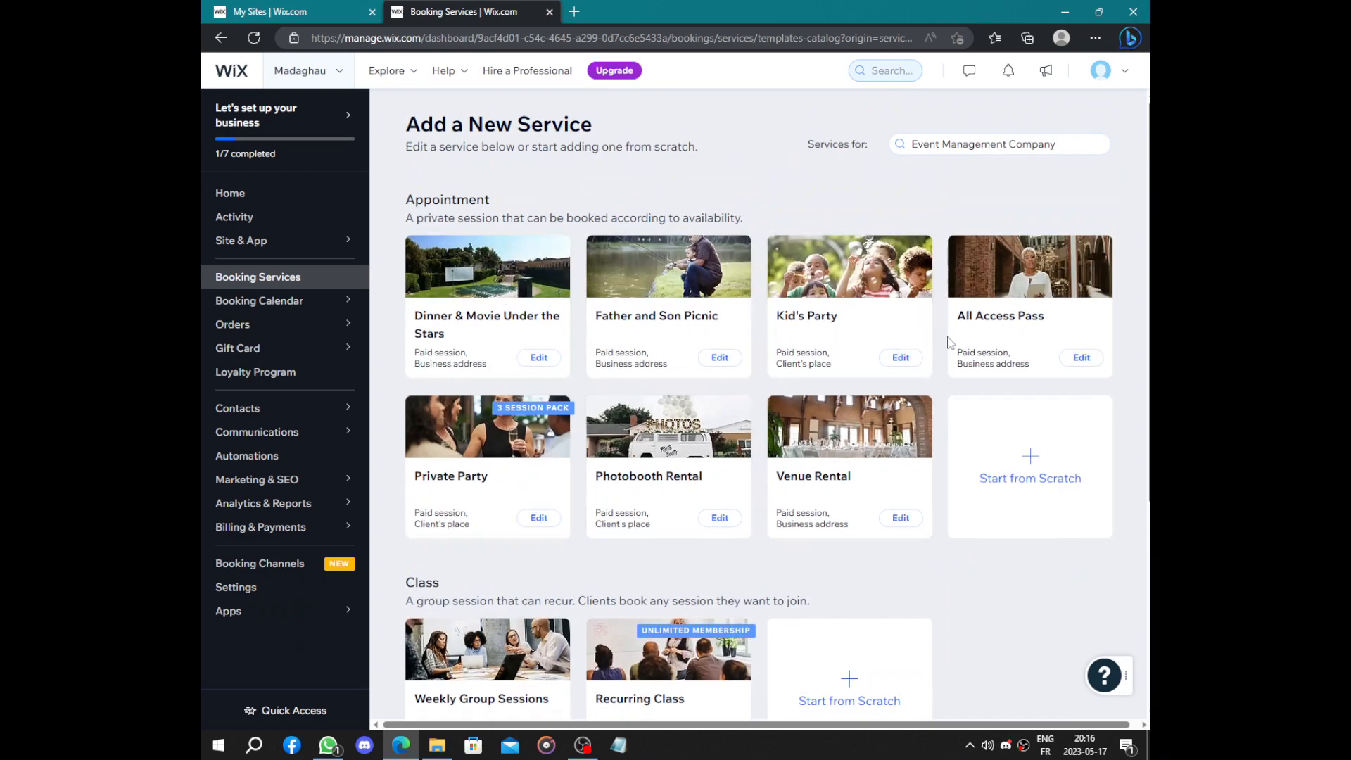
left_click(845, 313)
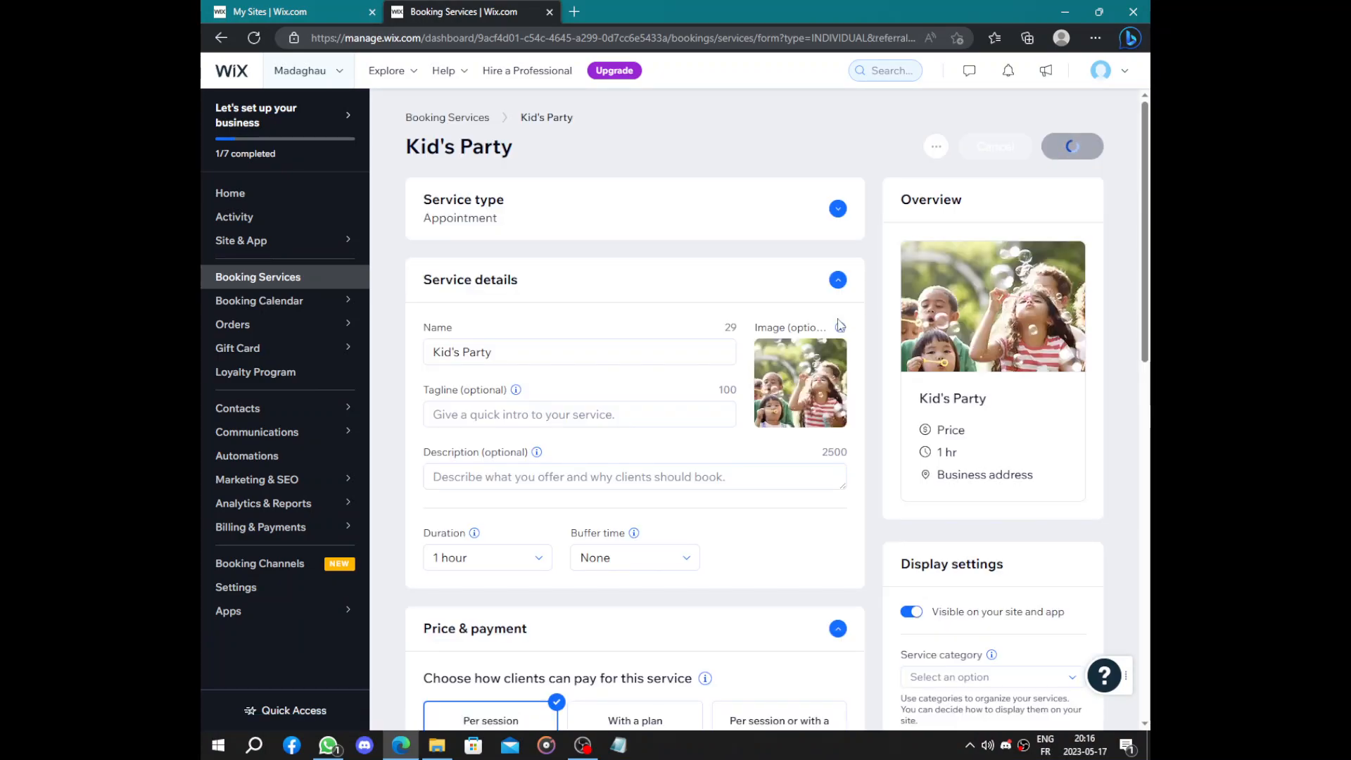
Step: Set the Kid's Party service duration to 2 hours
scroll(666, 305, "down", 5)
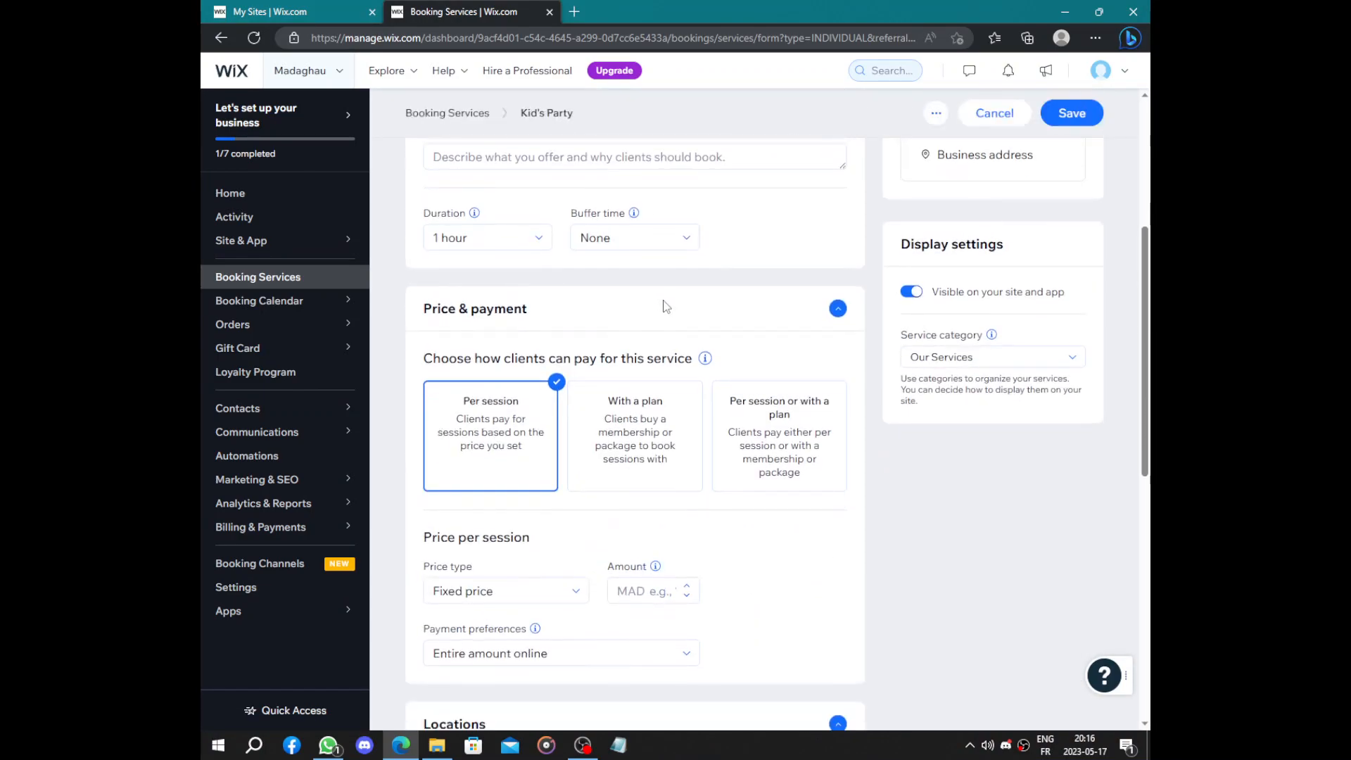
left_click(517, 247)
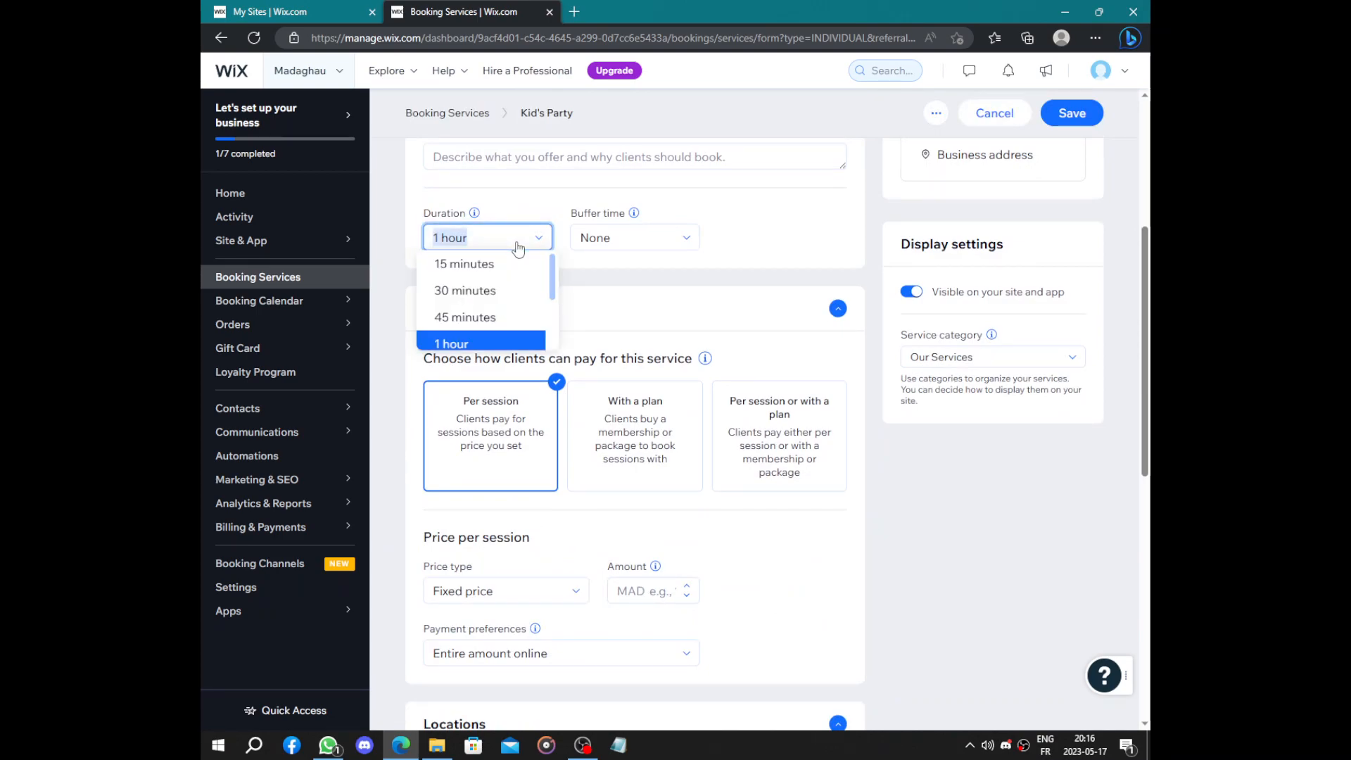
scroll(521, 293, "down", 1)
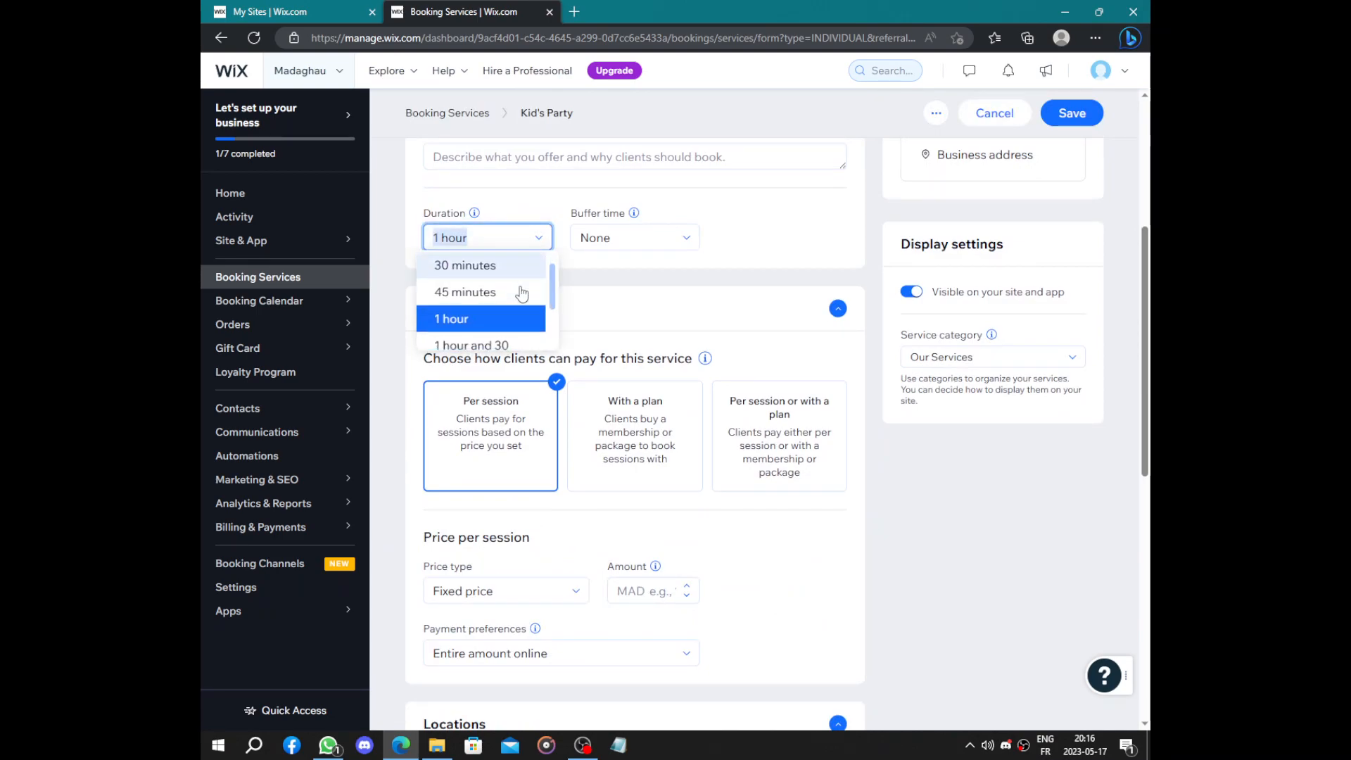
scroll(497, 338, "down", 2)
left_click(498, 339)
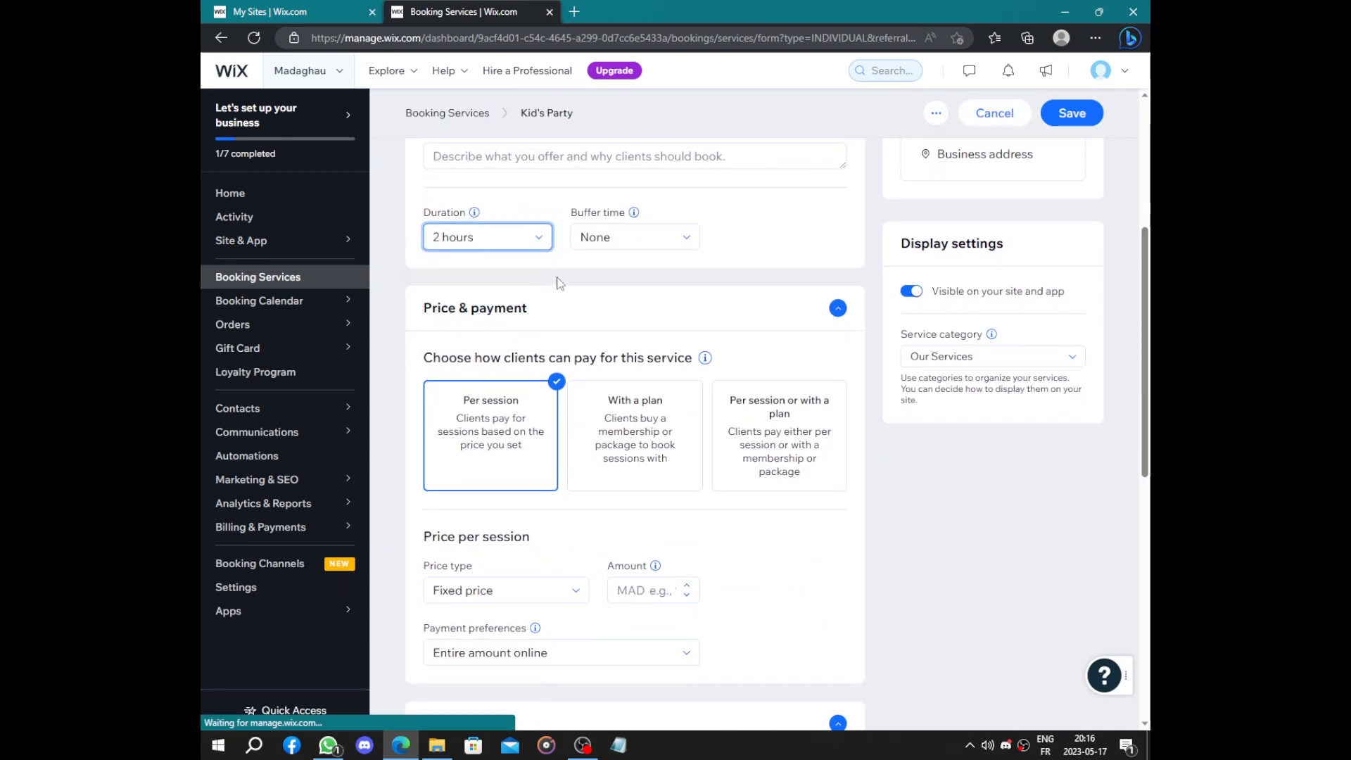
Step: Set the per-session price type to Varied prices with a default amount of MAD 2000
scroll(509, 280, "down", 2)
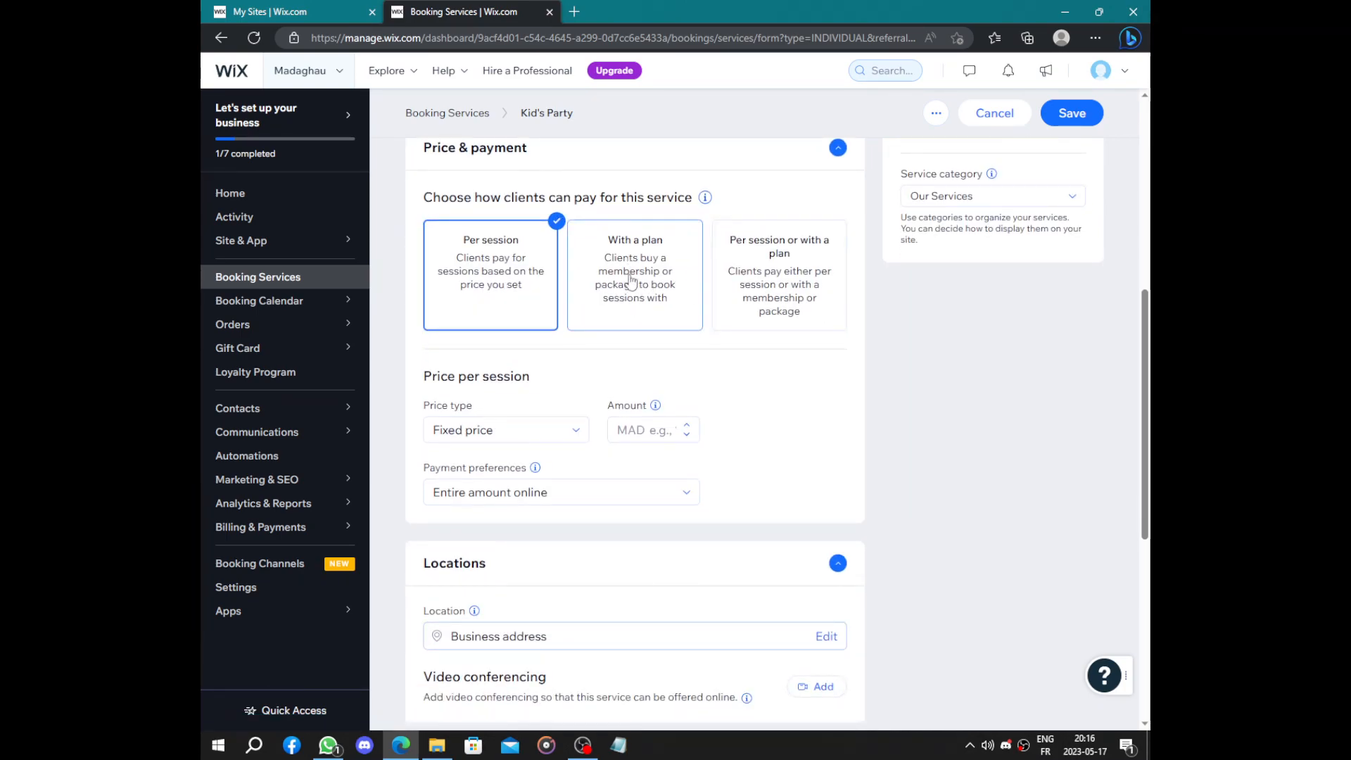
scroll(643, 292, "down", 2)
scroll(577, 282, "up", 4)
scroll(577, 281, "down", 4)
scroll(606, 293, "up", 4)
scroll(610, 291, "down", 5)
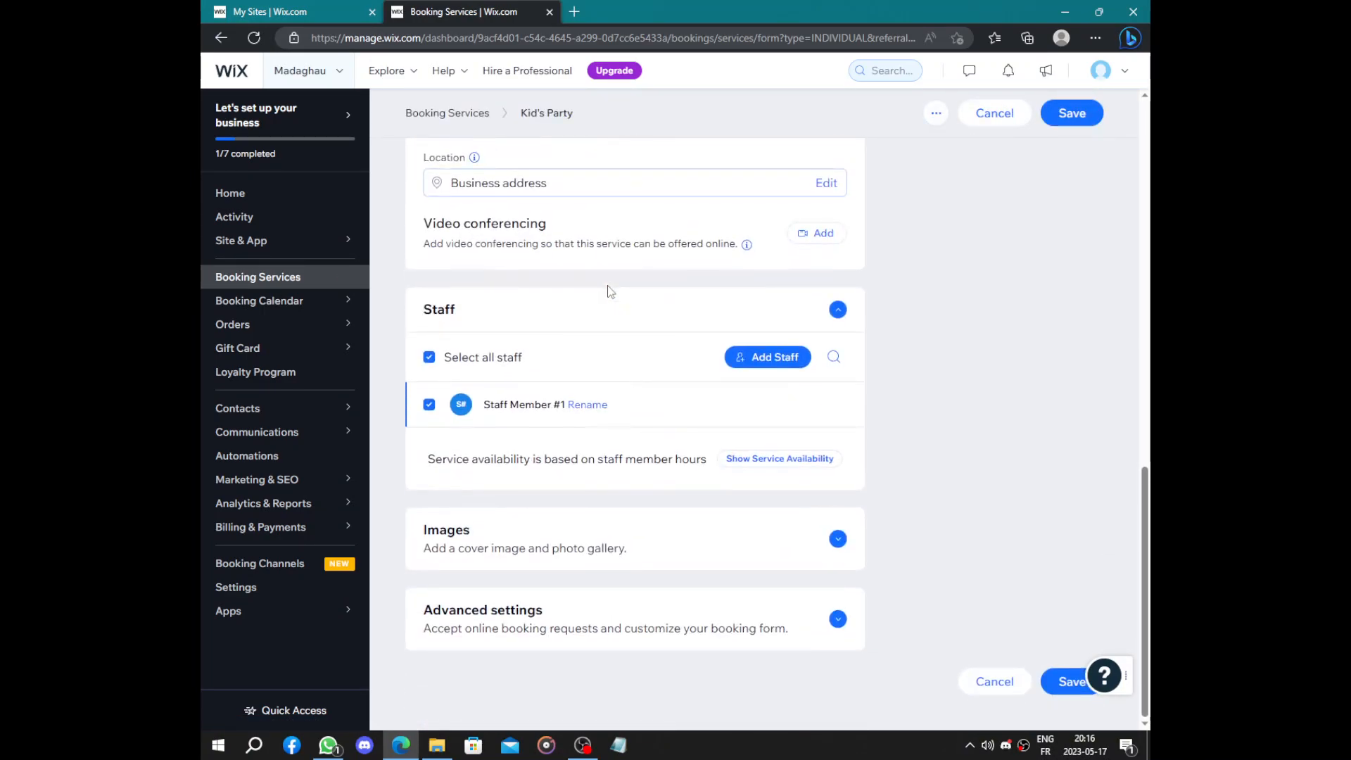
scroll(529, 219, "up", 4)
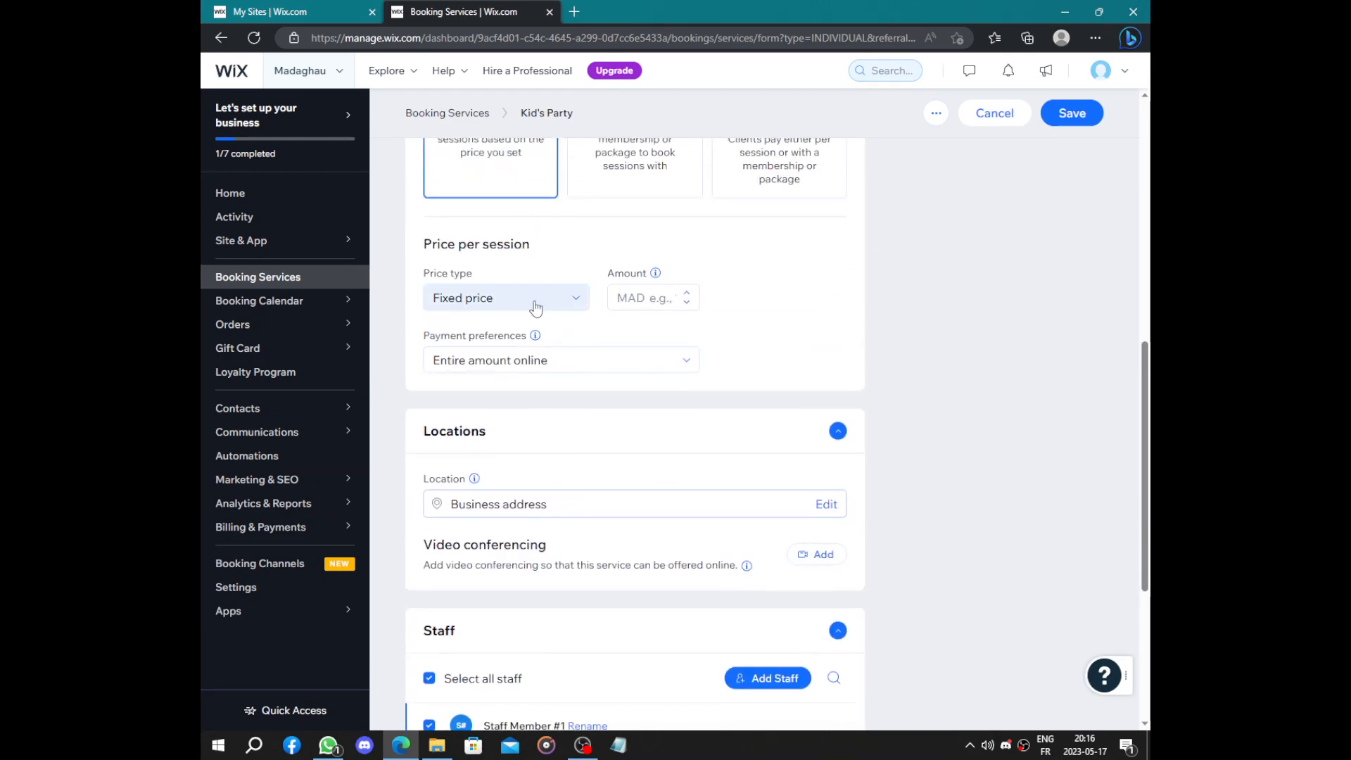
left_click(552, 298)
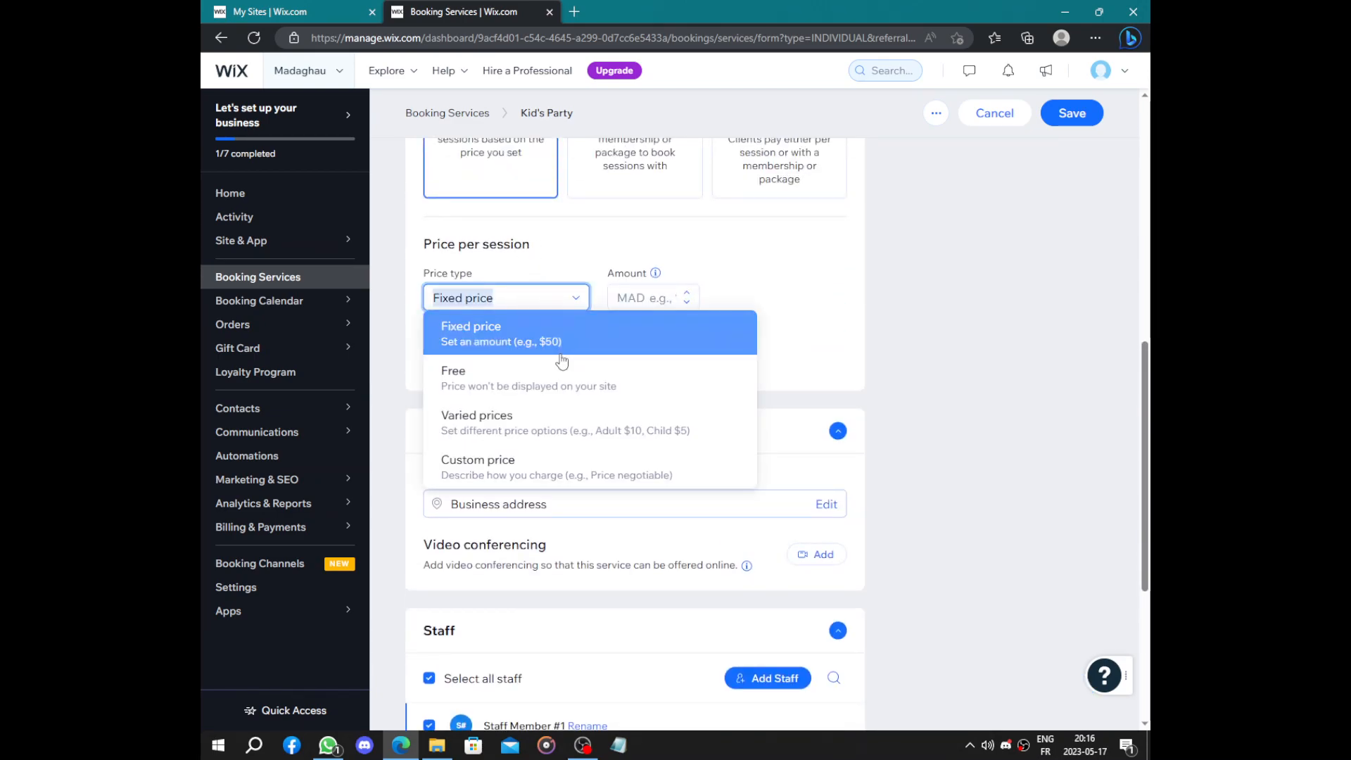
scroll(562, 450, "down", 2)
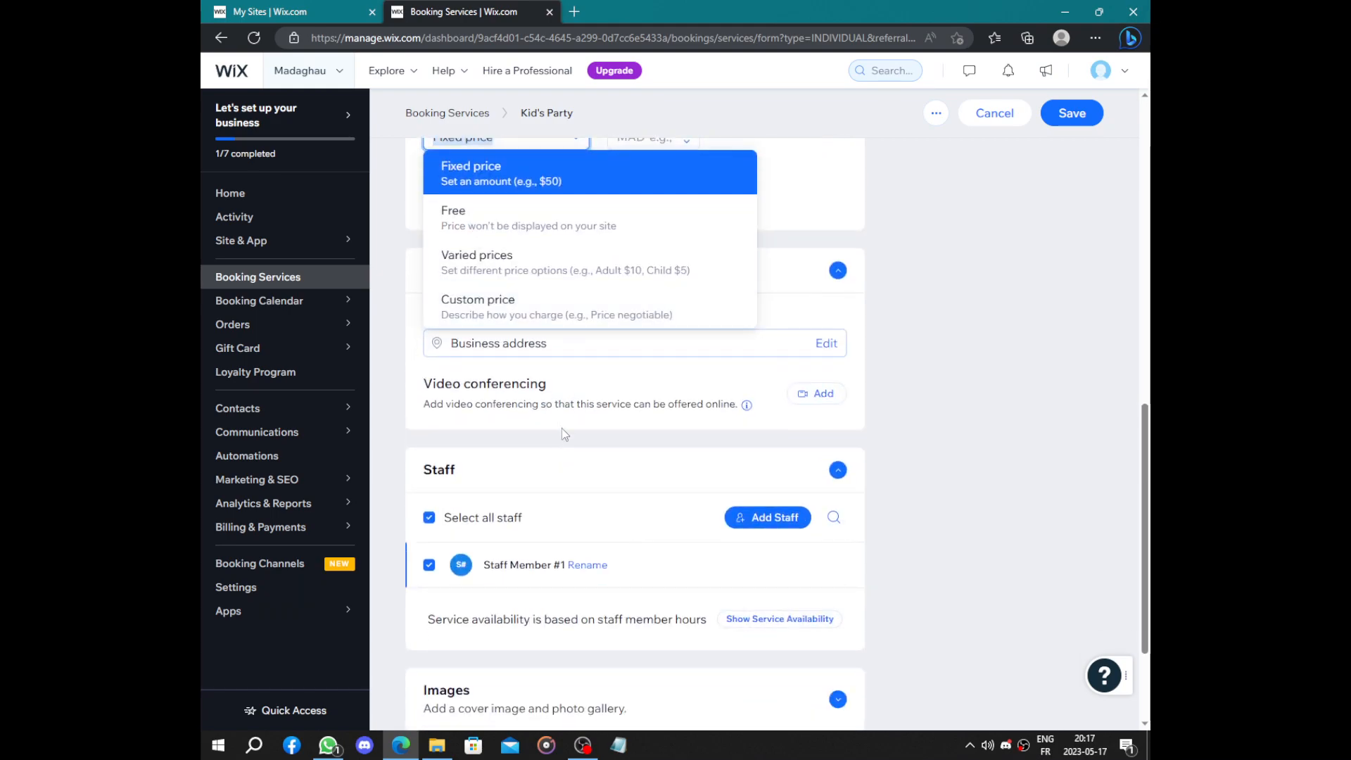
left_click(567, 275)
scroll(654, 281, "up", 4)
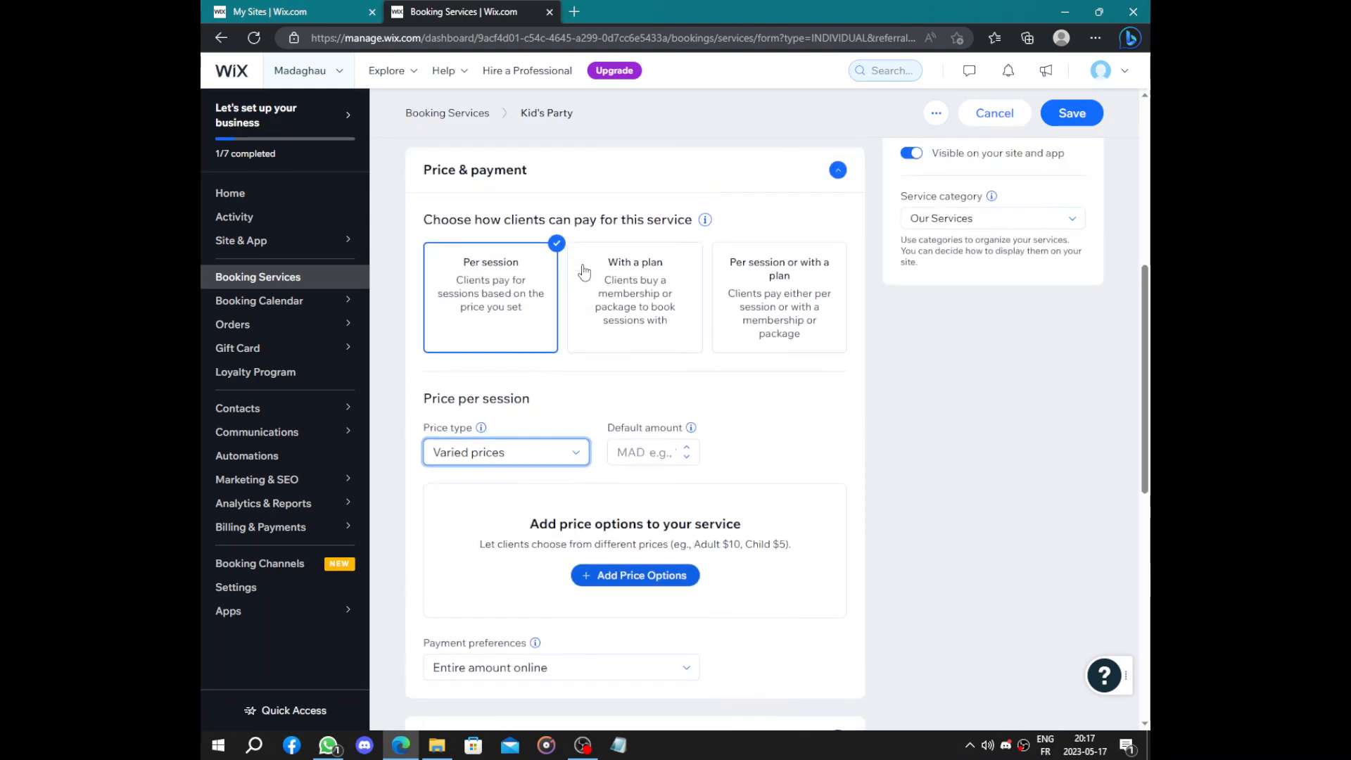
scroll(655, 289, "down", 2)
left_click(655, 301)
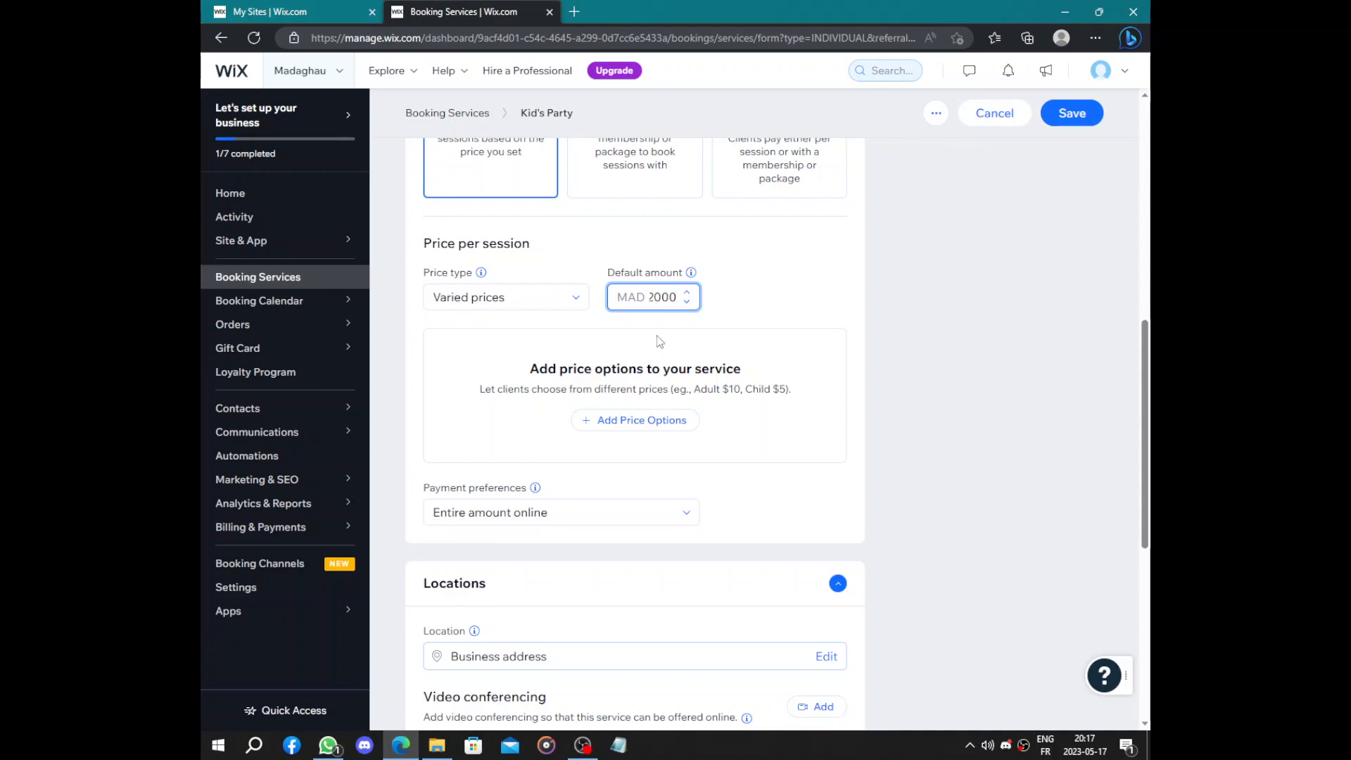
Step: Save the Kid's Party service without adding any price options
scroll(657, 345, "down", 2)
scroll(667, 389, "down", 2)
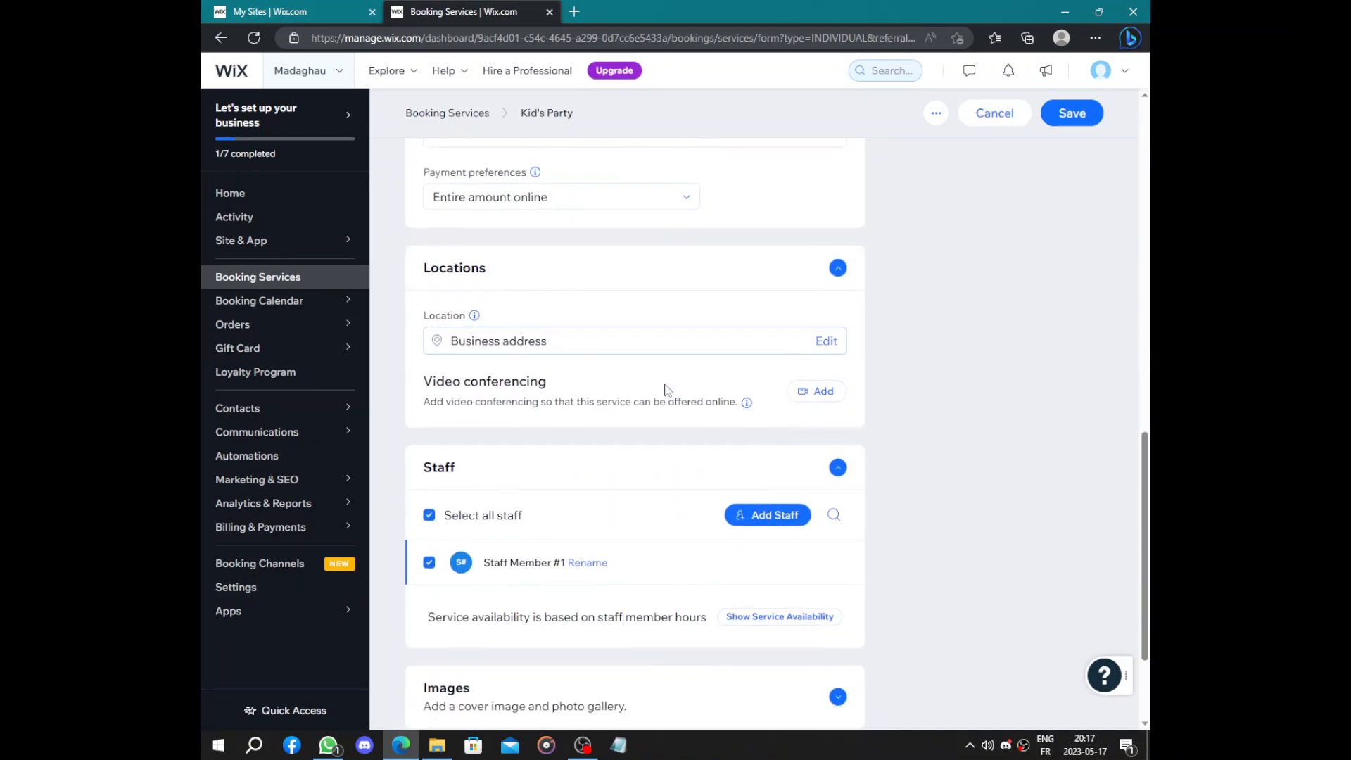
scroll(667, 389, "down", 2)
left_click(1068, 118)
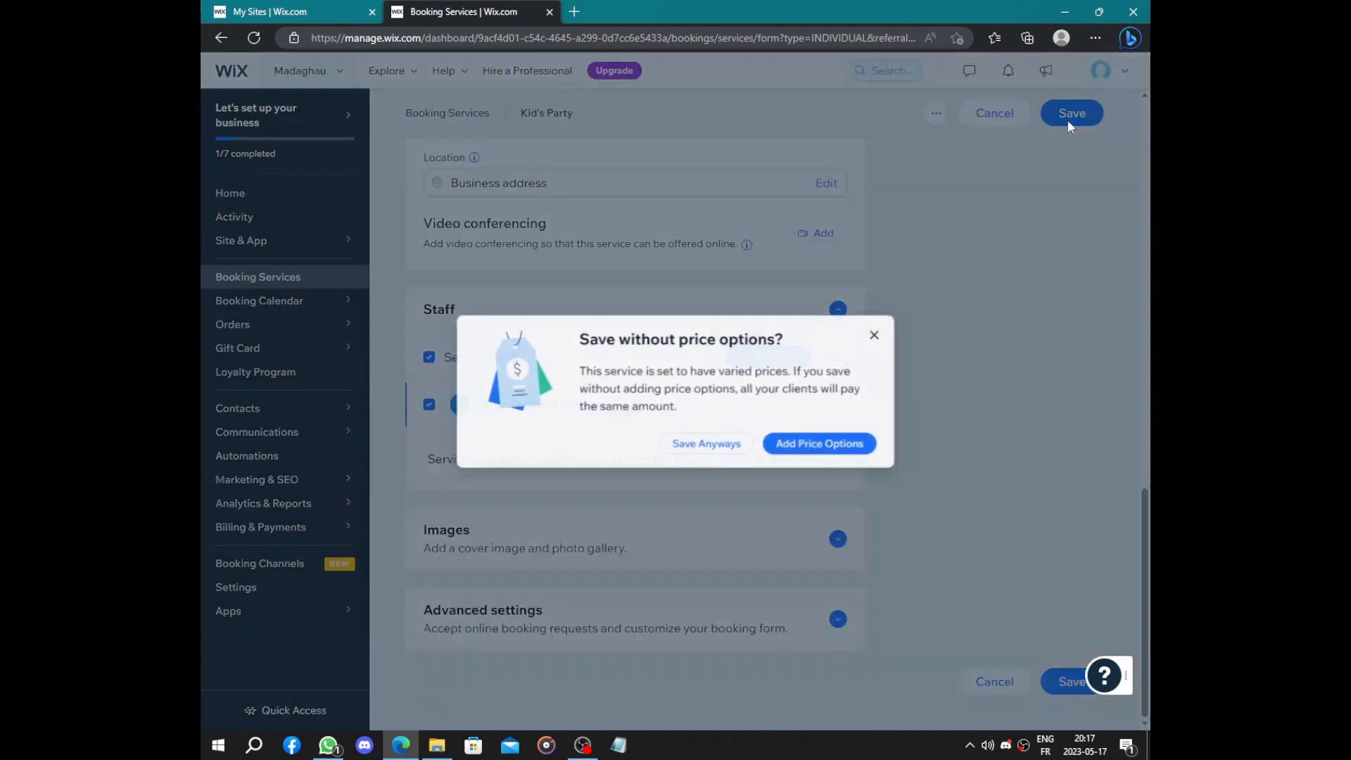
left_click(749, 449)
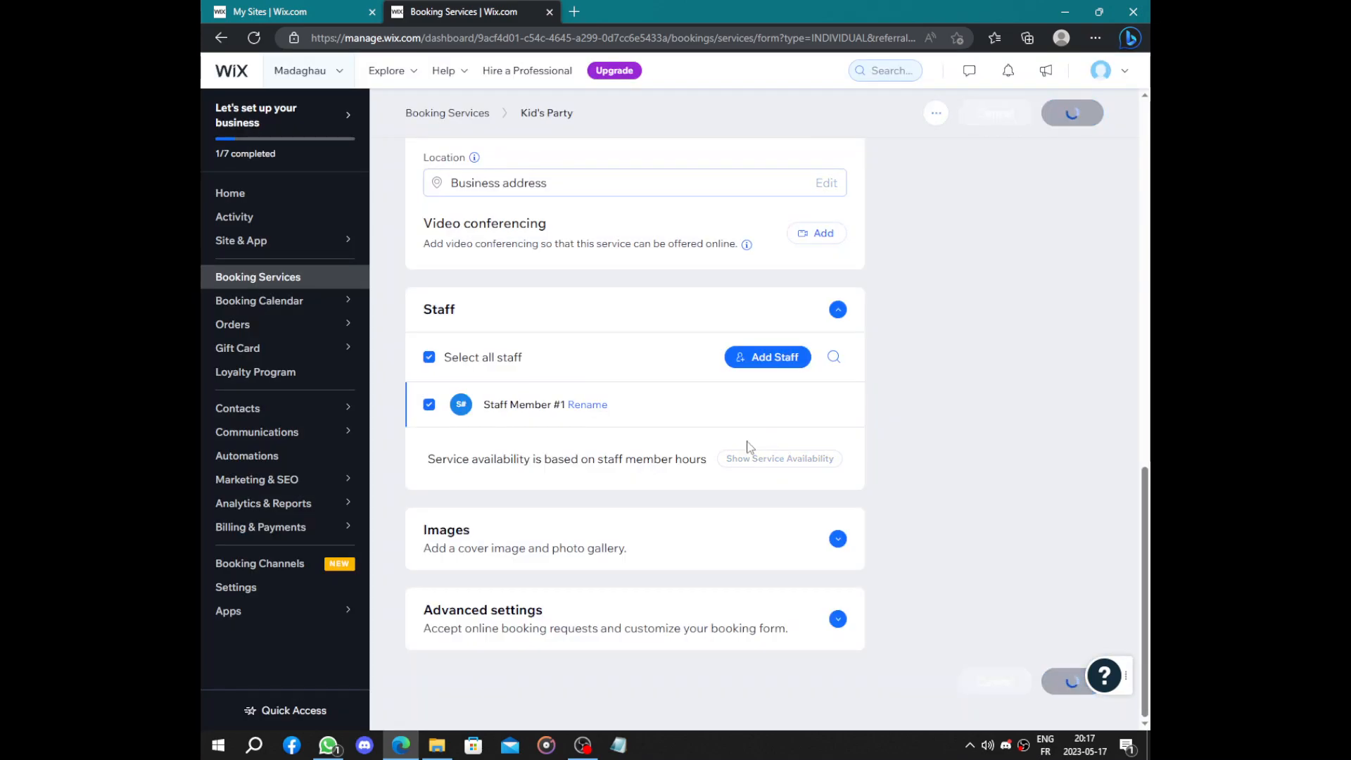
Step: Return to the dashboard home and set the working hours to Monday through Friday, 10:00 AM to 6:00 PM
left_click(250, 193)
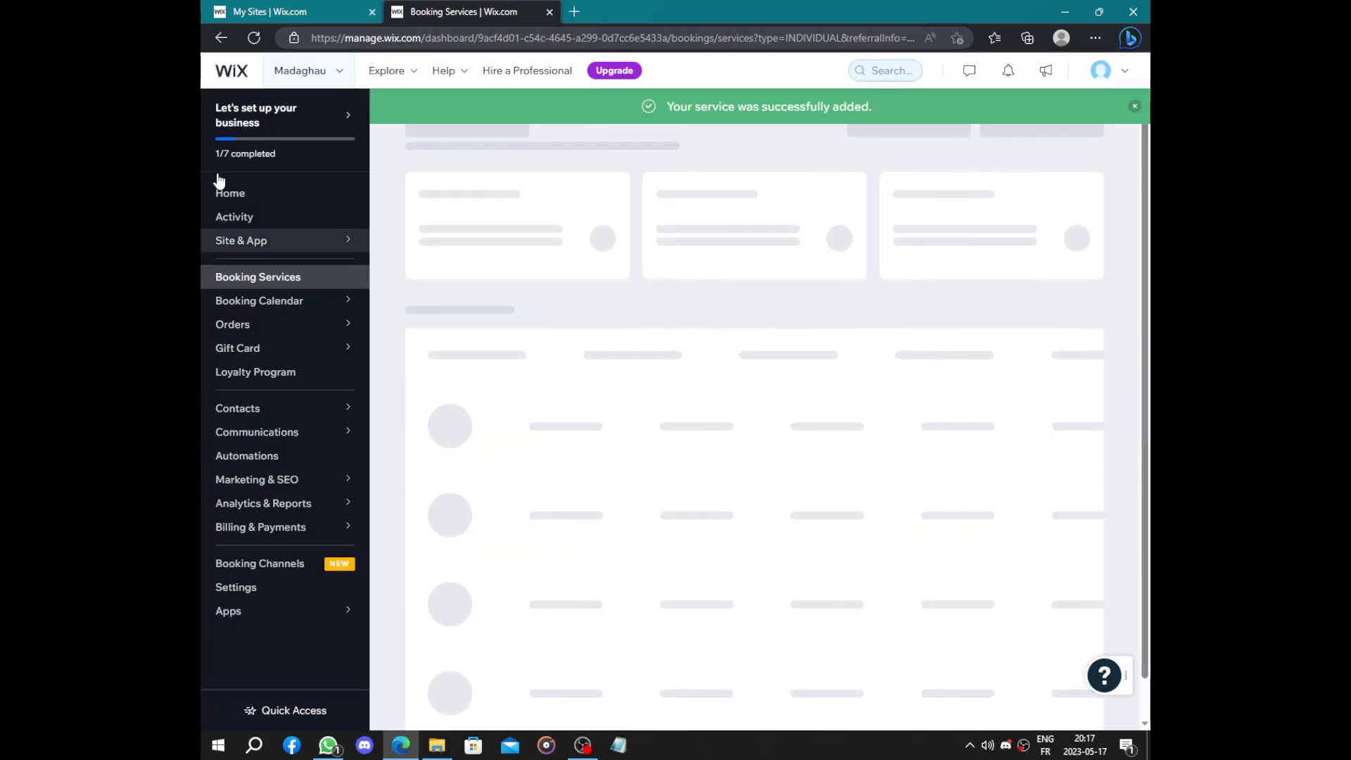
left_click(262, 190)
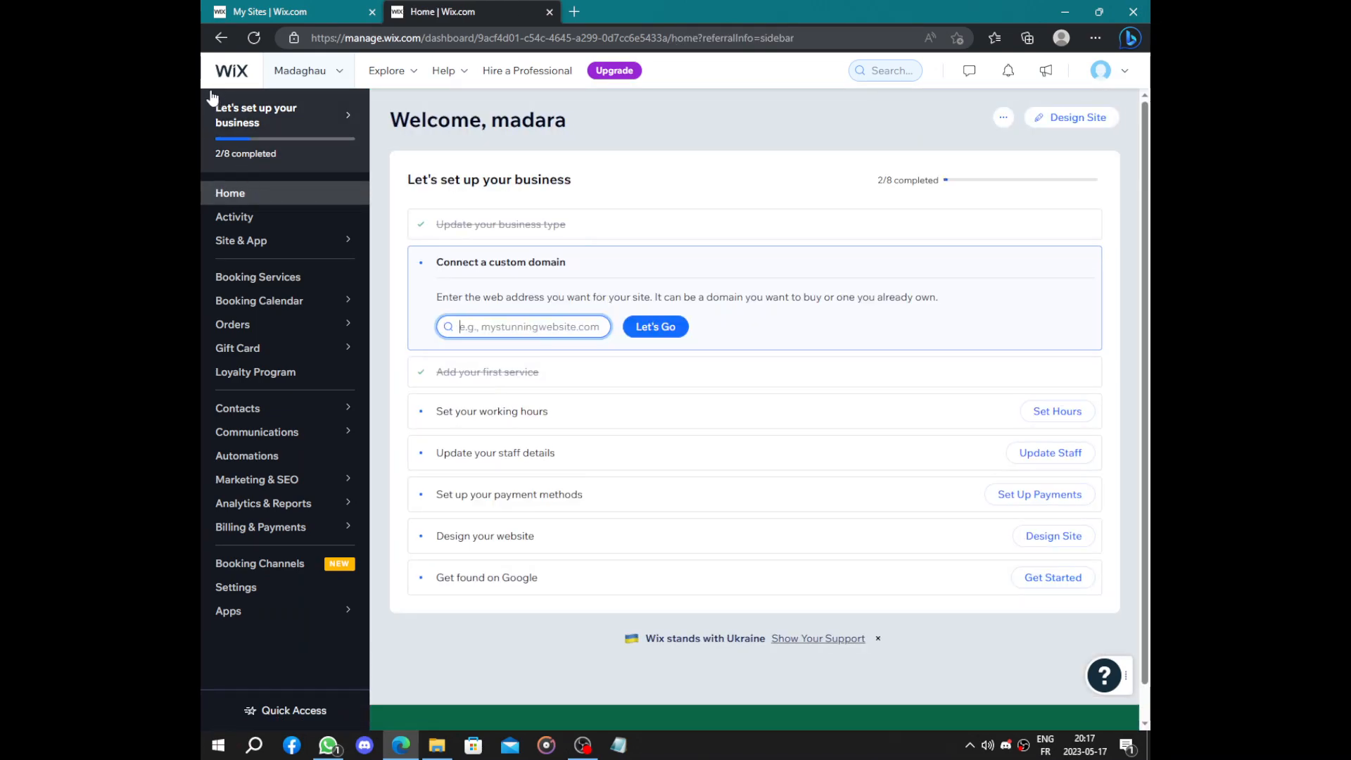
left_click(820, 413)
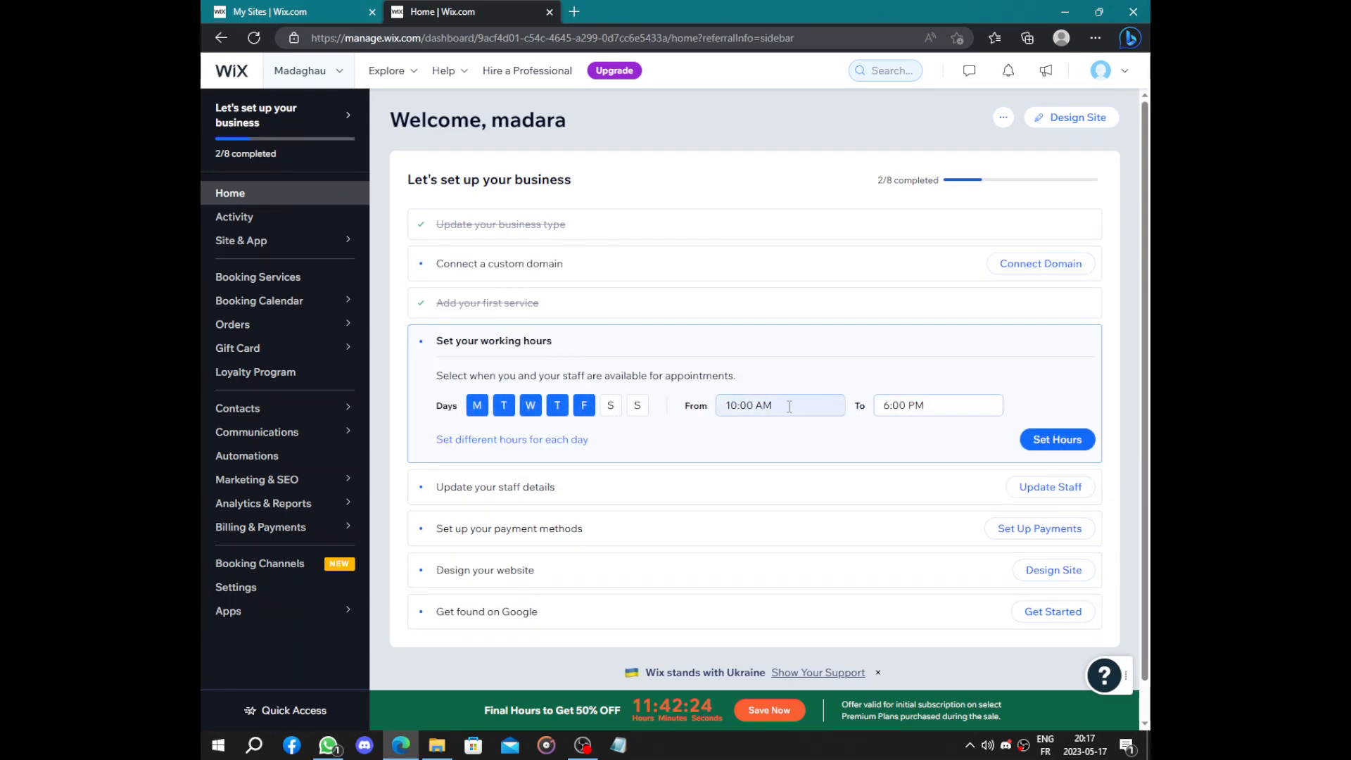
left_click(1045, 440)
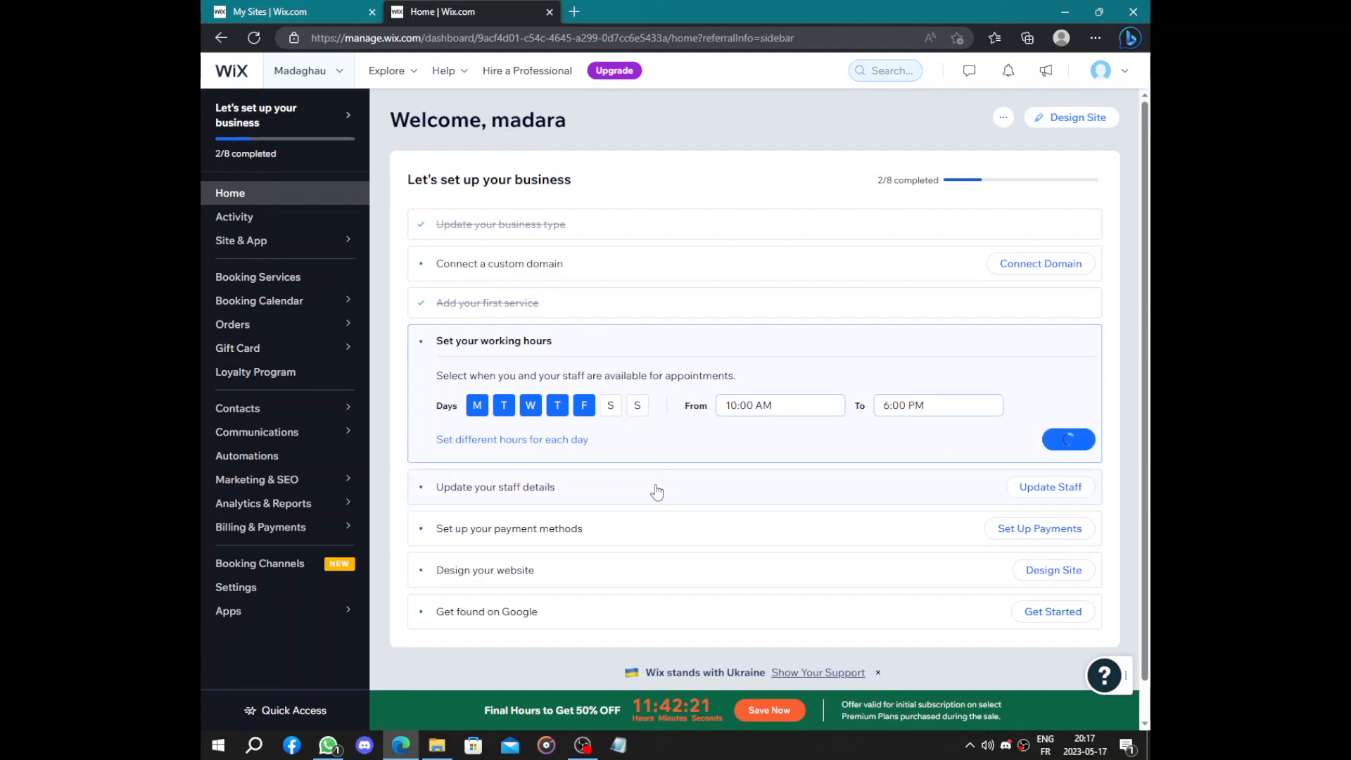
Step: Add a new staff member, filling in the full name and contact details from saved info and the description "fgjs nsfnsr sh"
left_click(656, 456)
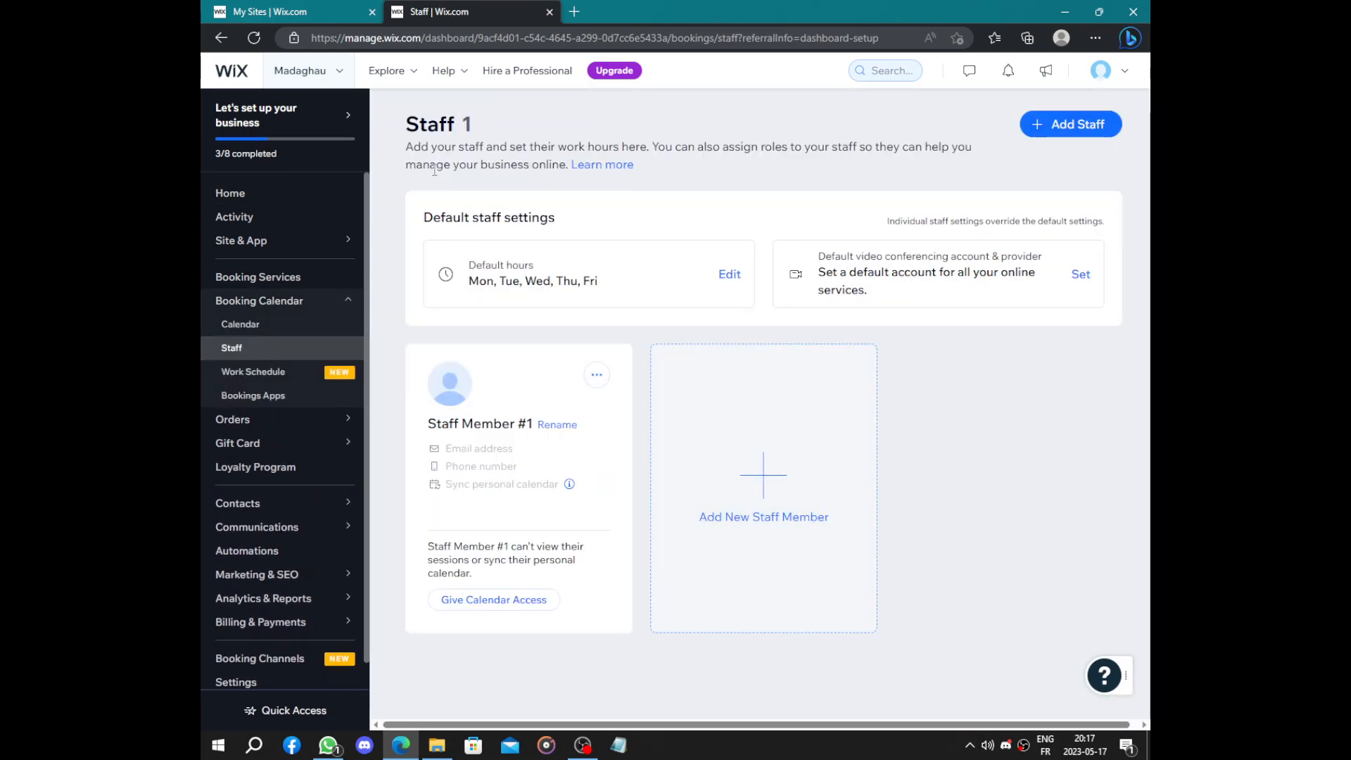
left_click_drag(403, 155, 981, 165)
left_click(1012, 416)
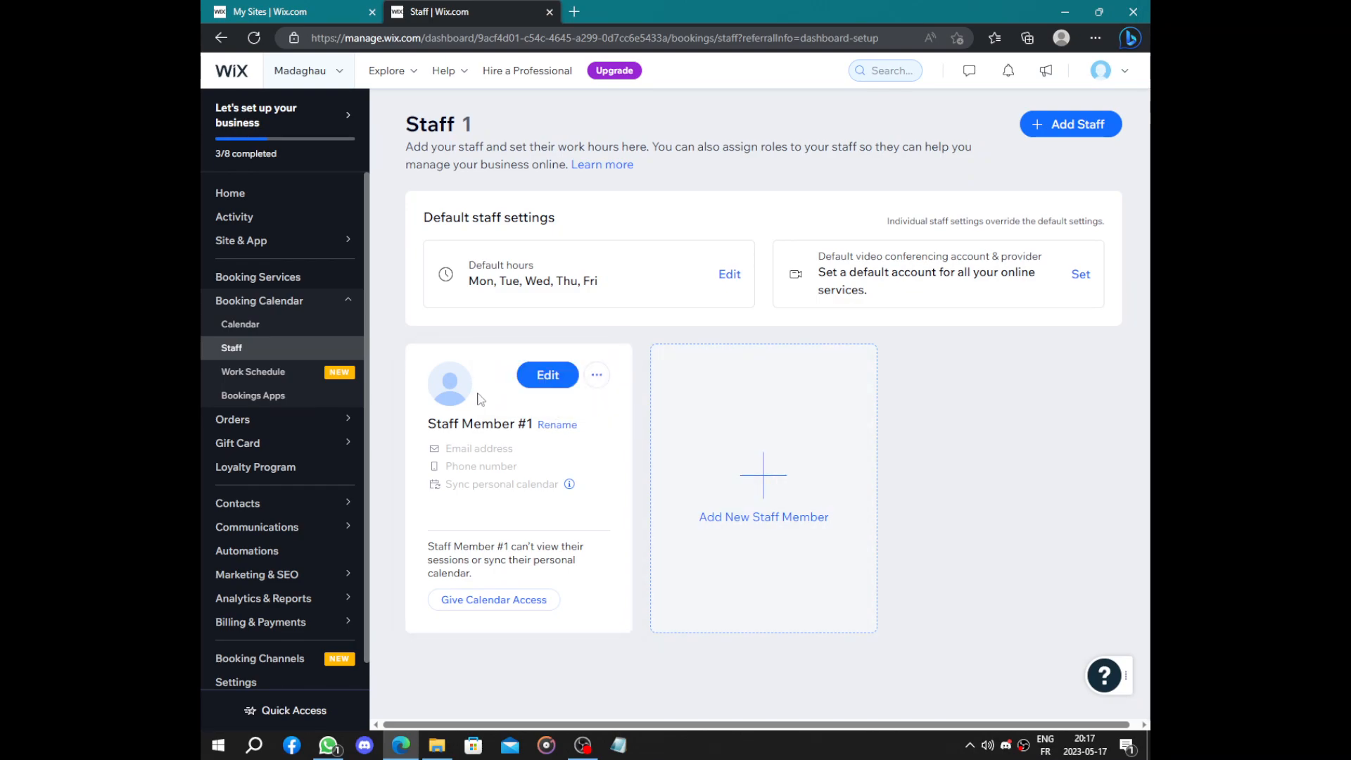
left_click(793, 473)
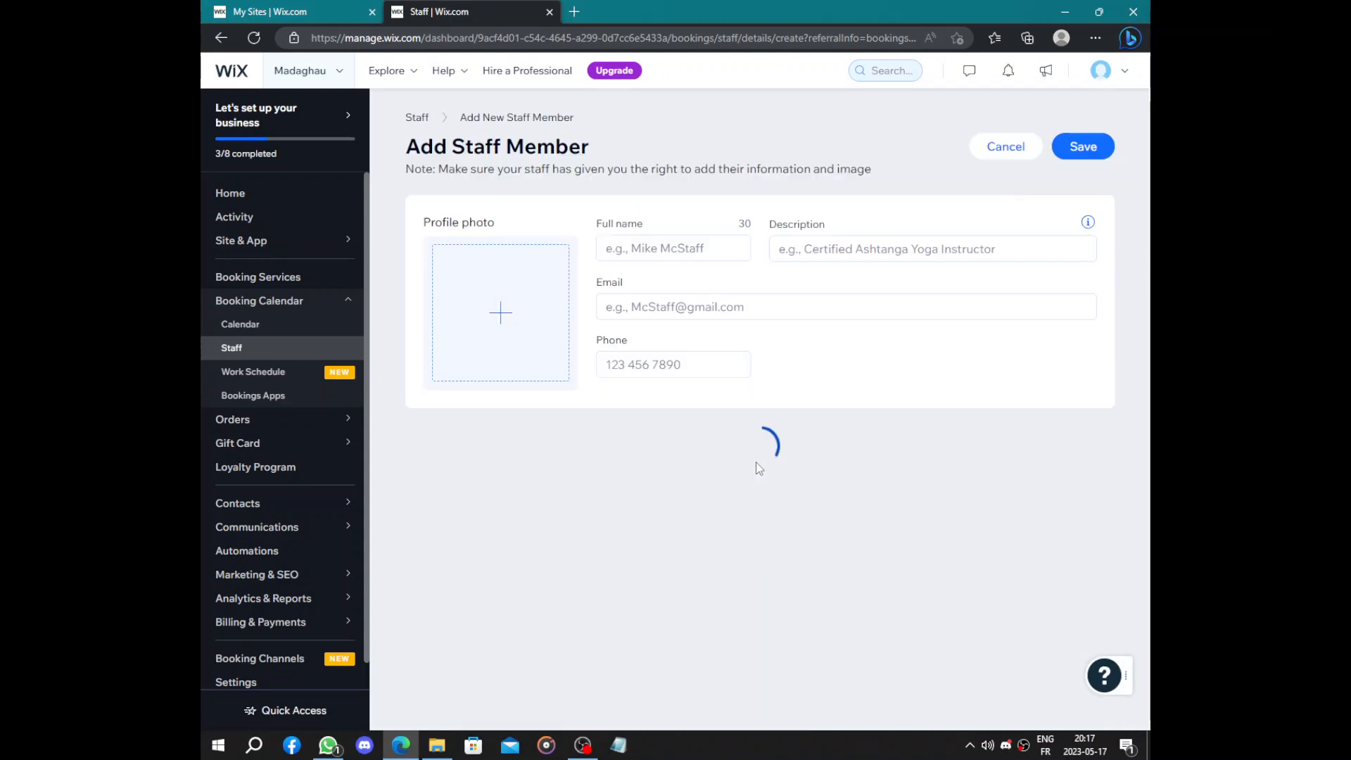
left_click(683, 252)
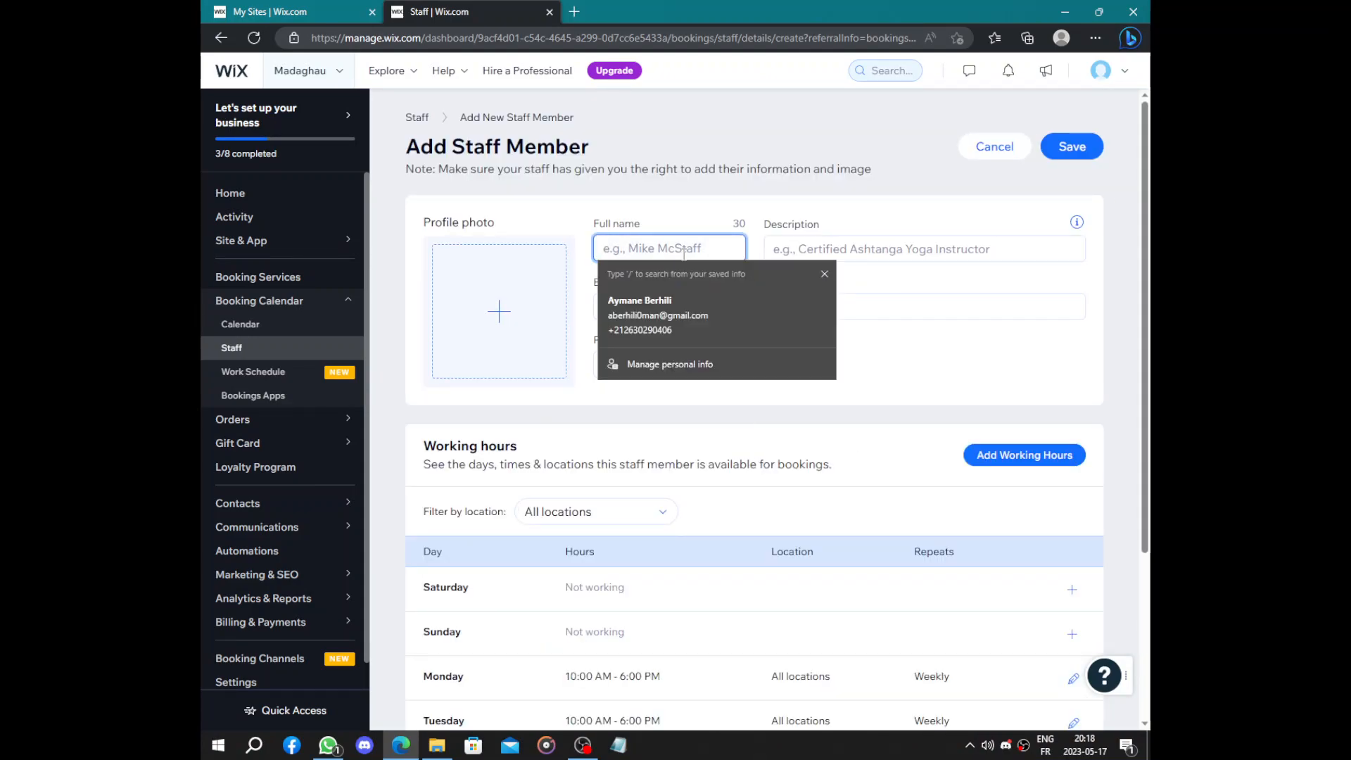
left_click(675, 315)
left_click(848, 250)
type("fgjs n")
Step: Save the new staff member's details and override the default hours to start a custom schedule from Sunday
scroll(846, 391, "down", 3)
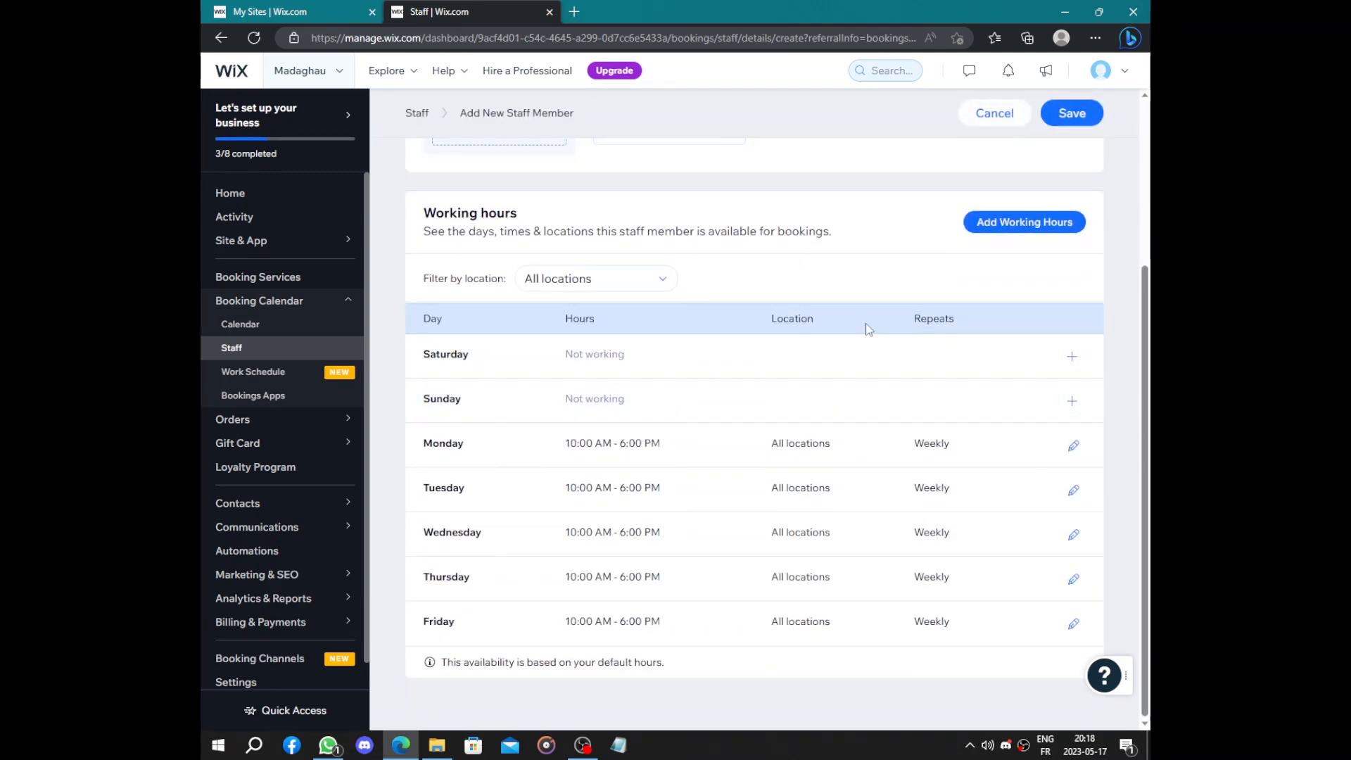
left_click(1071, 401)
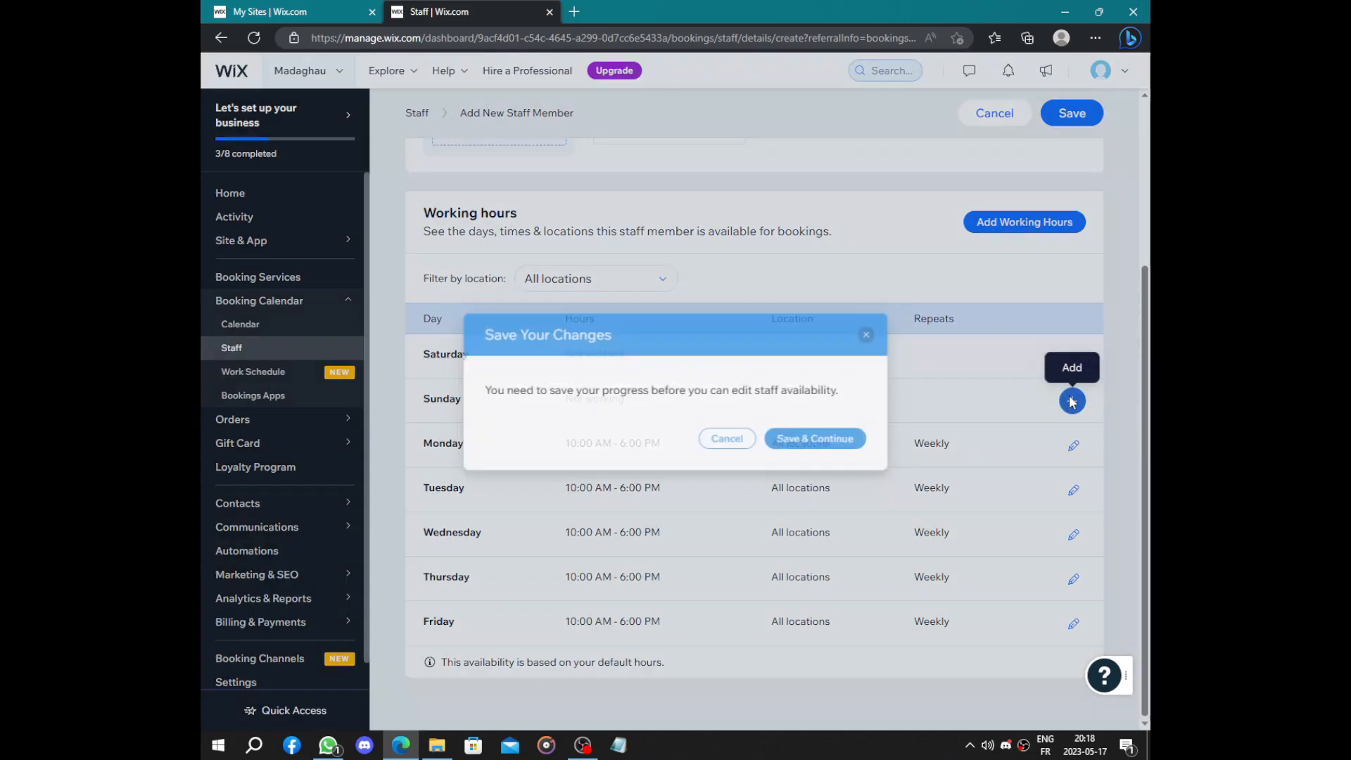
left_click(822, 440)
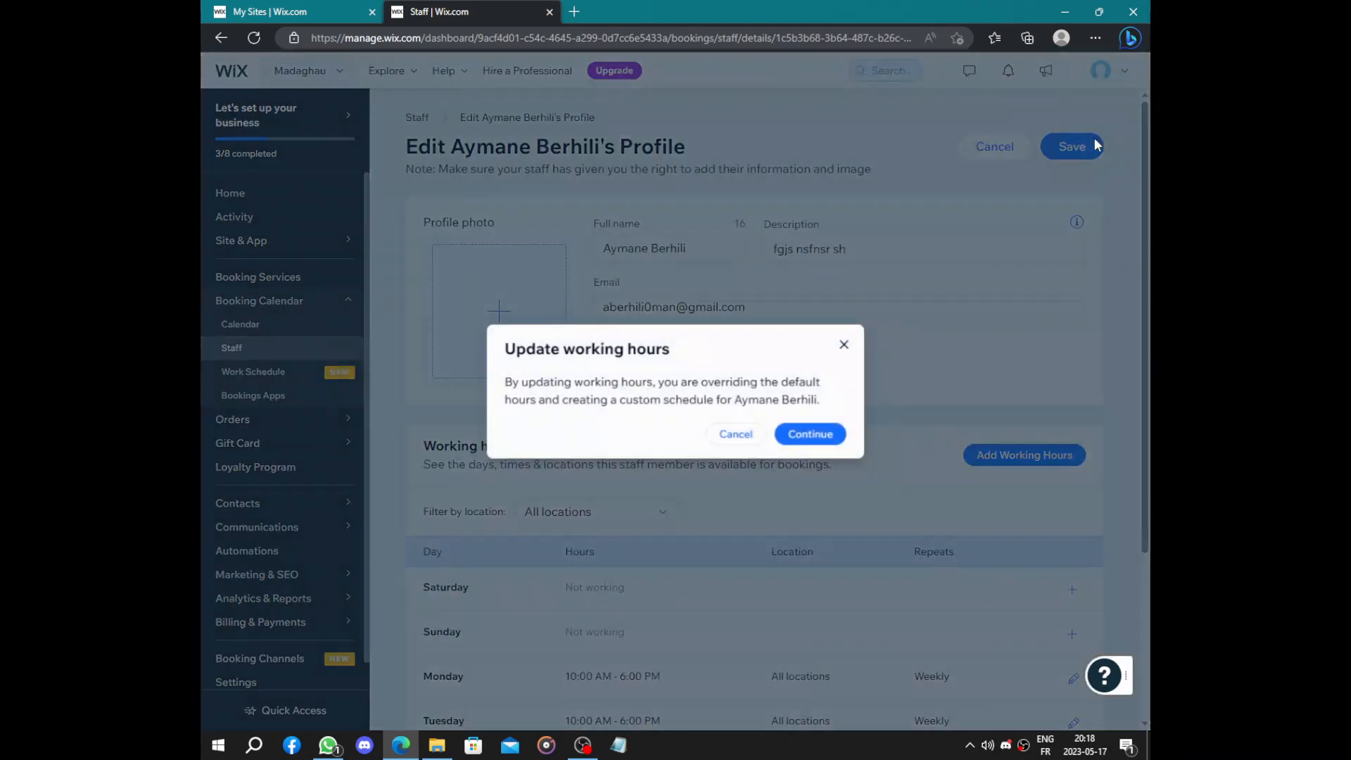
left_click(832, 429)
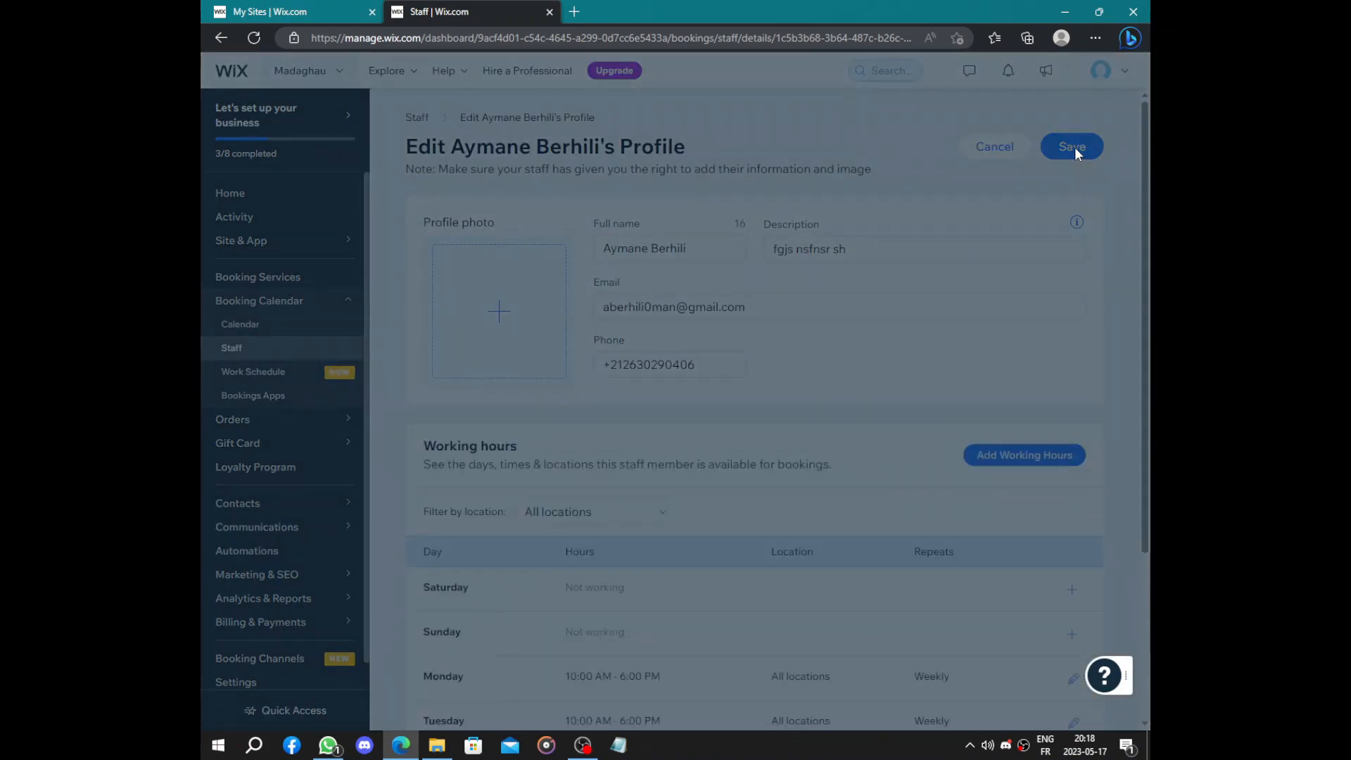
Step: Add weekly working hours from 8:30 PM to 9:30 PM on all seven days at all locations, and save the staff profile
left_click(808, 389)
left_click(773, 389)
left_click(736, 389)
left_click(701, 388)
left_click(844, 389)
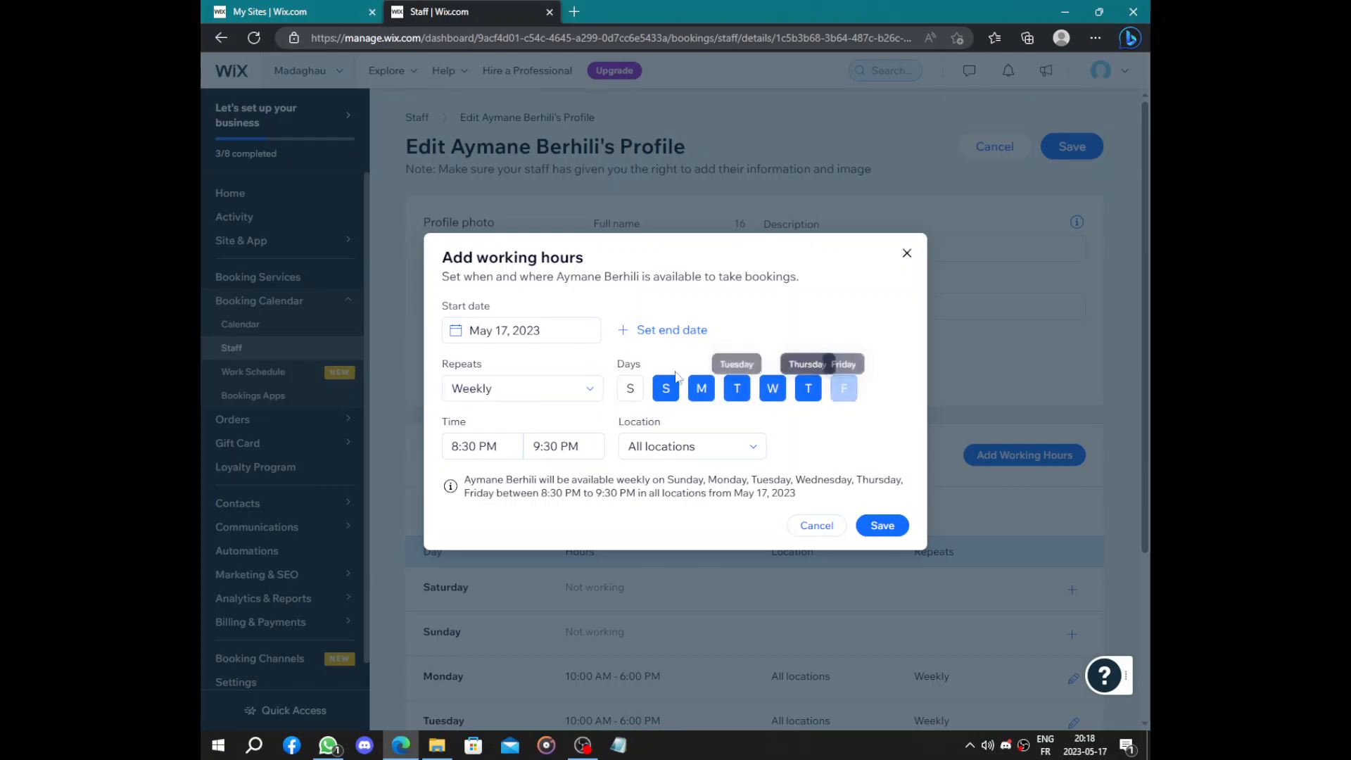
left_click(630, 388)
left_click(588, 391)
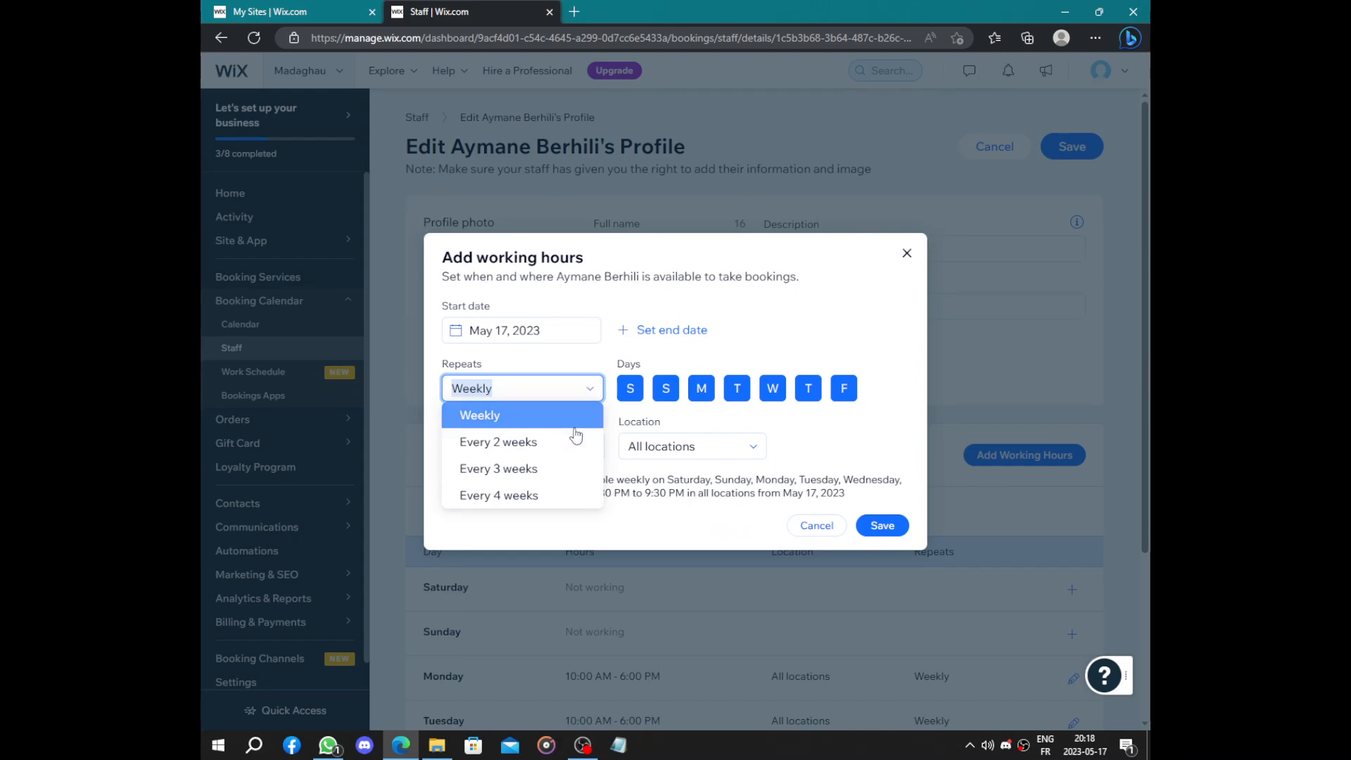
left_click(585, 380)
left_click(879, 532)
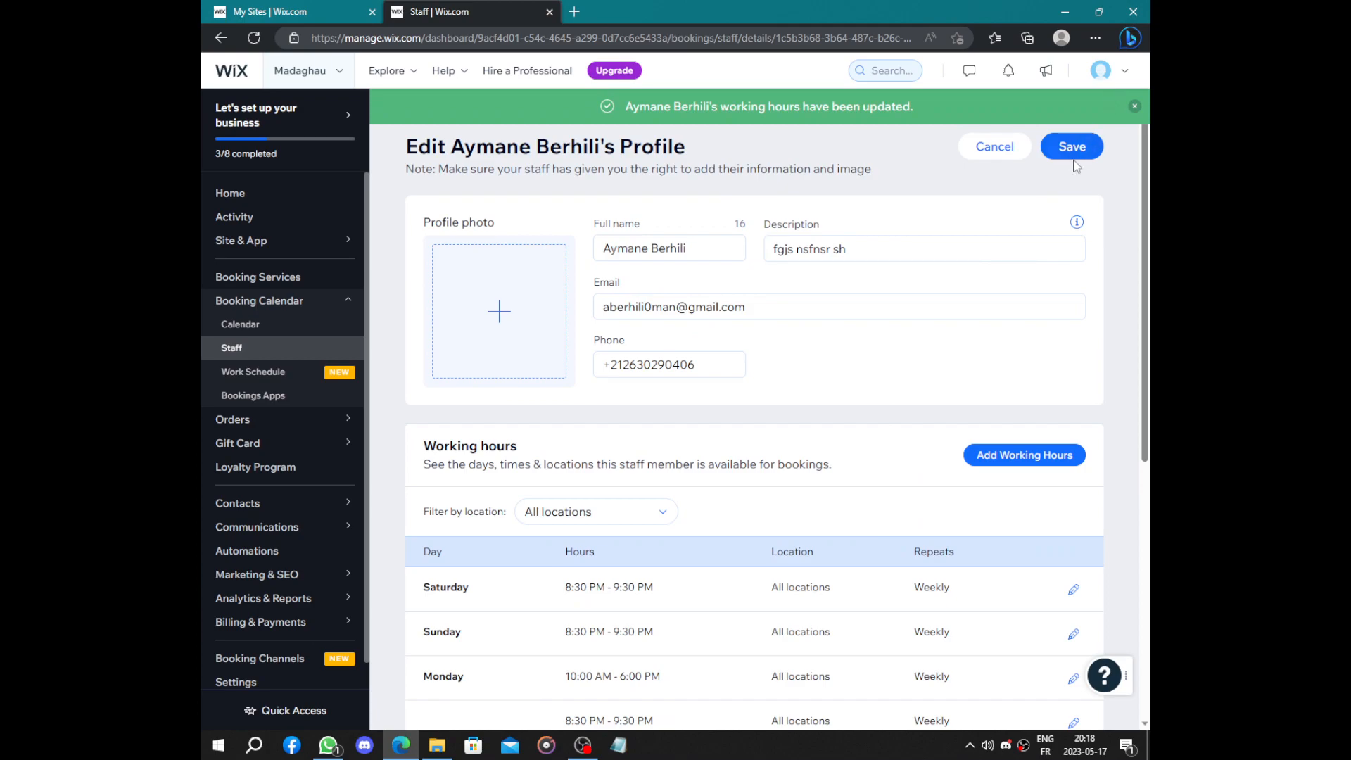
left_click(1076, 157)
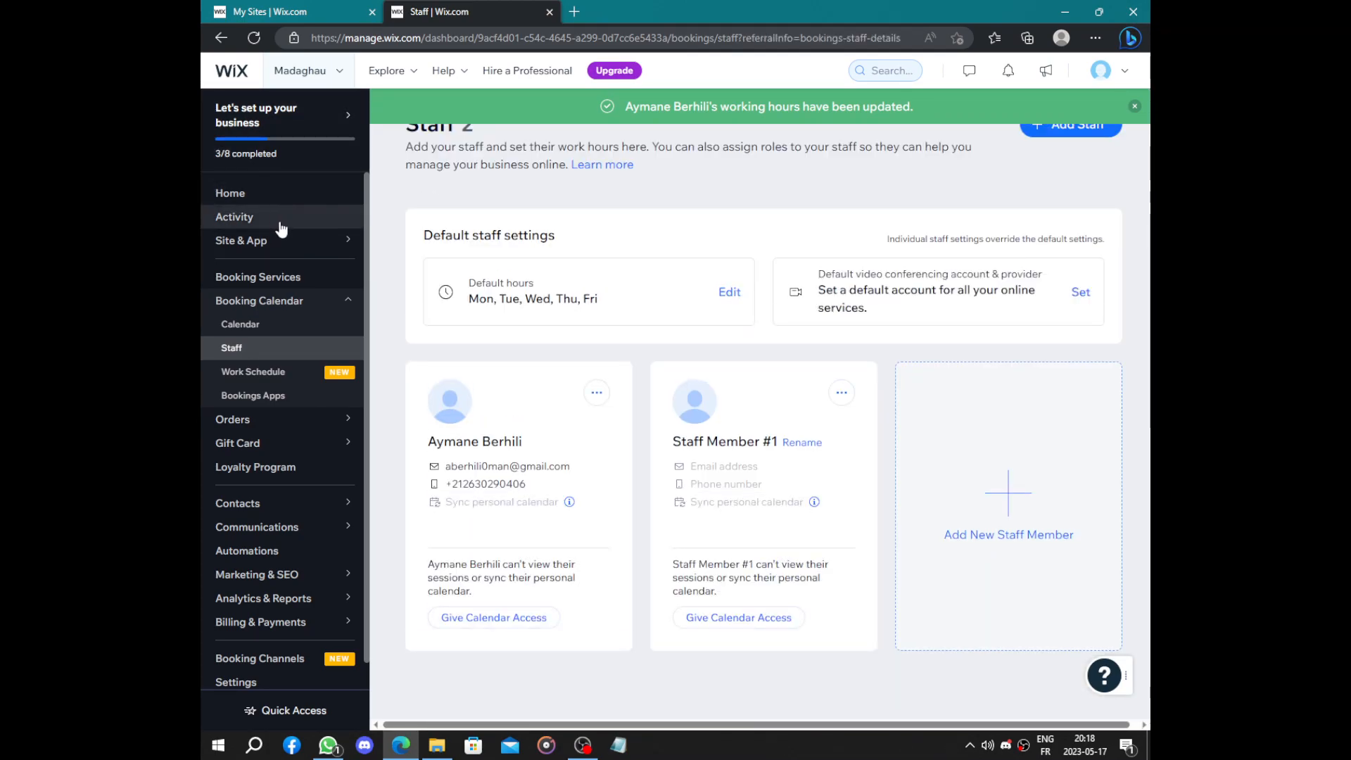
Step: Return to the dashboard home and start the website design by letting Wix create the site
left_click(285, 201)
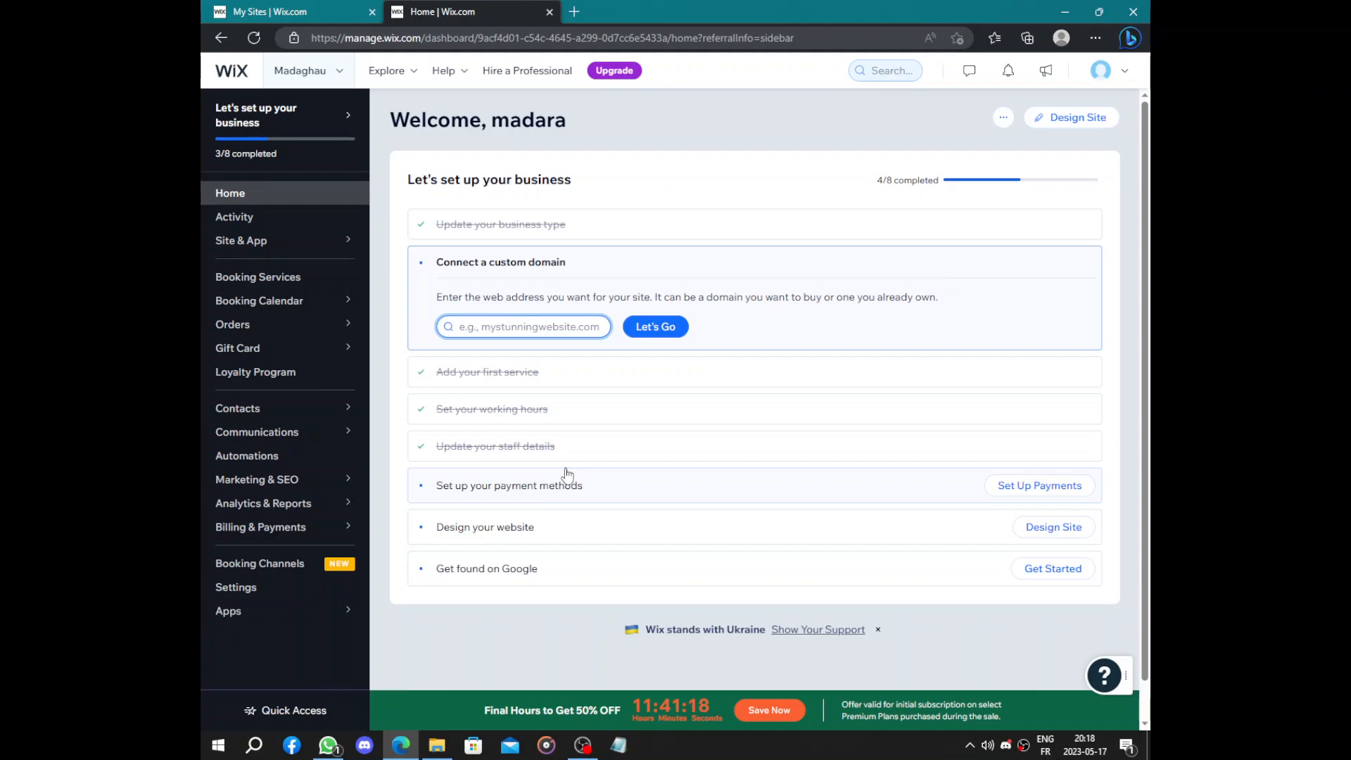
left_click(592, 541)
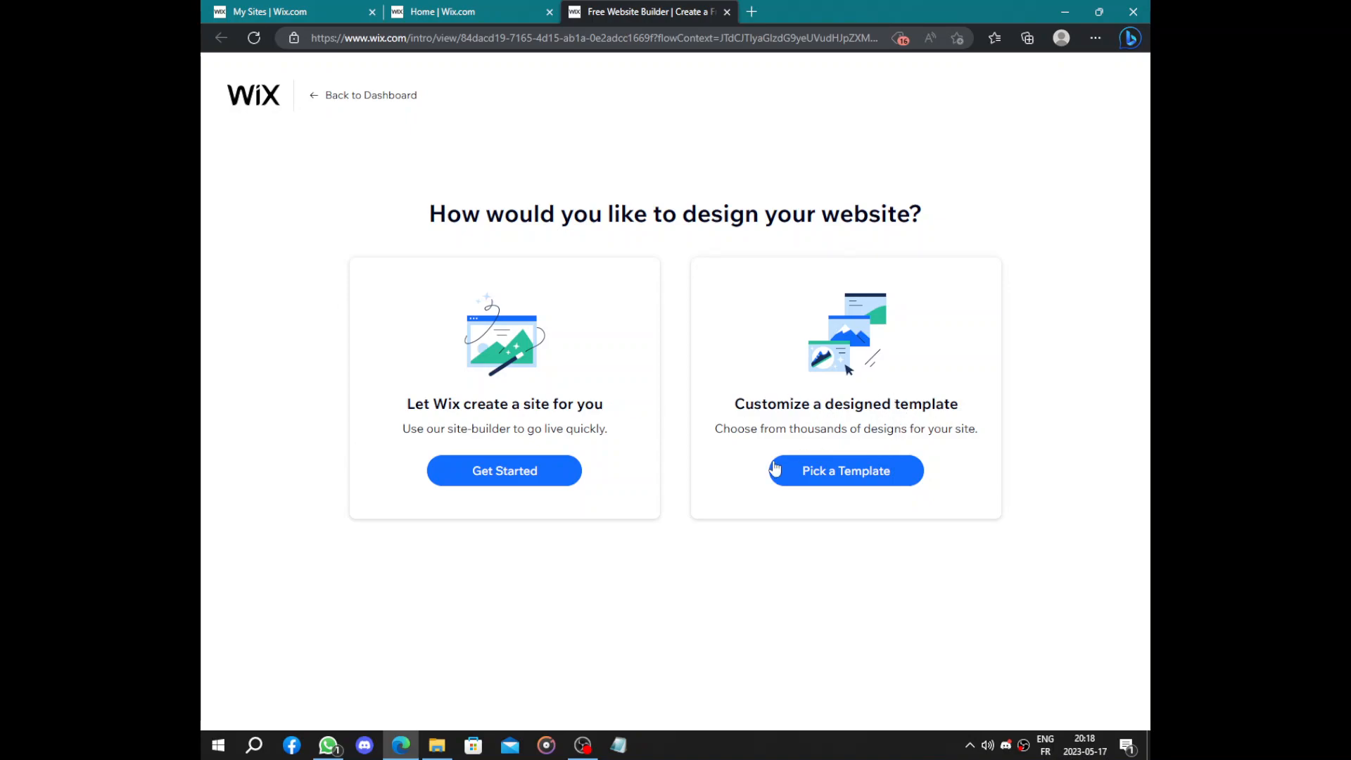
left_click(528, 469)
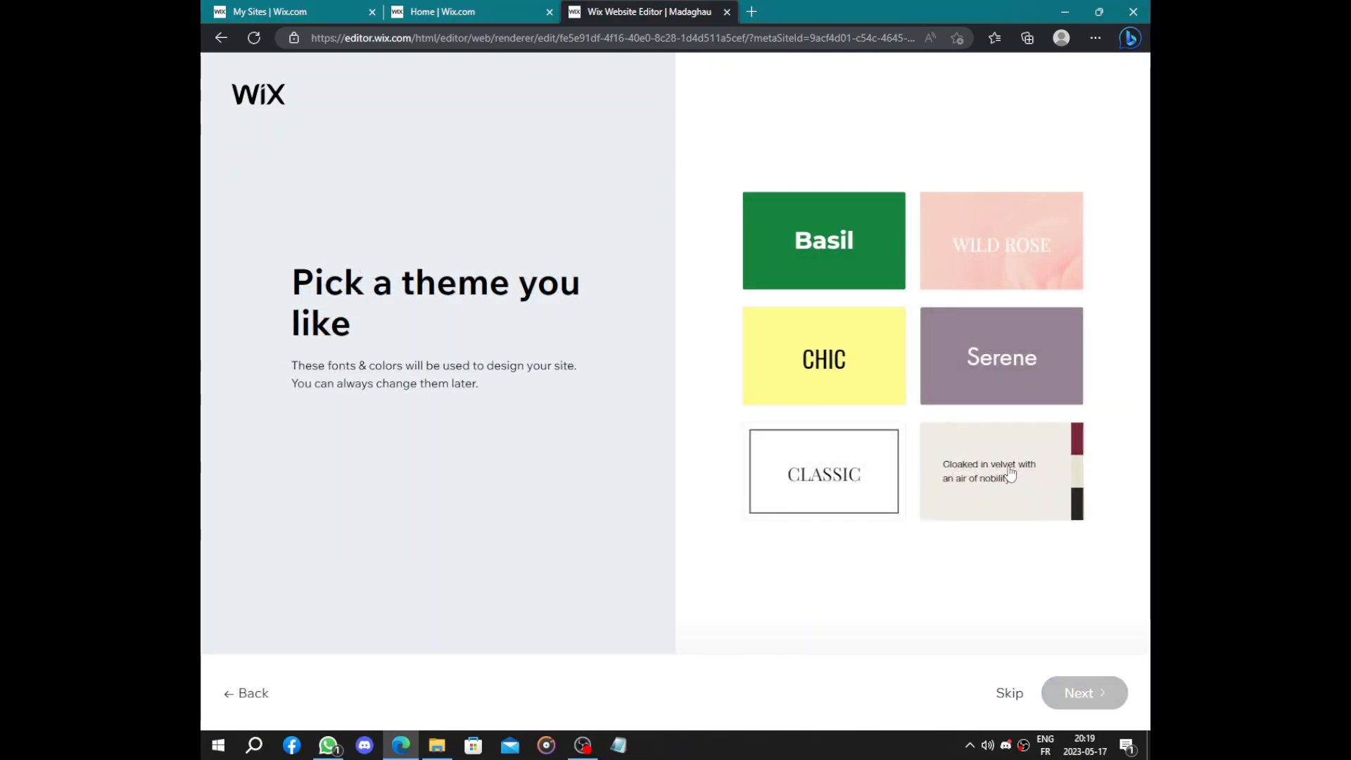
Step: Choose the theme described as "Cloaked in velvet with an air of nobility" and the black and burgundy homepage design
left_click(1049, 491)
left_click(1080, 691)
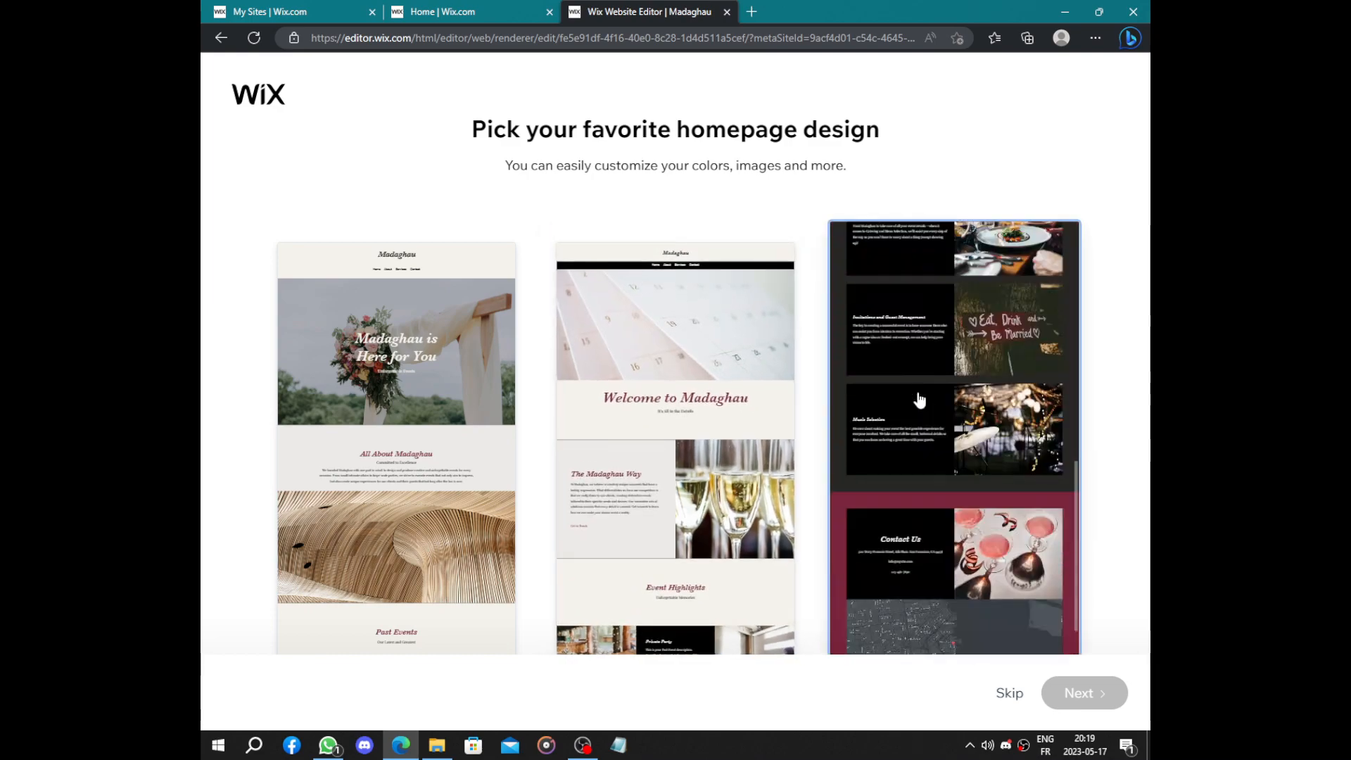
left_click(939, 430)
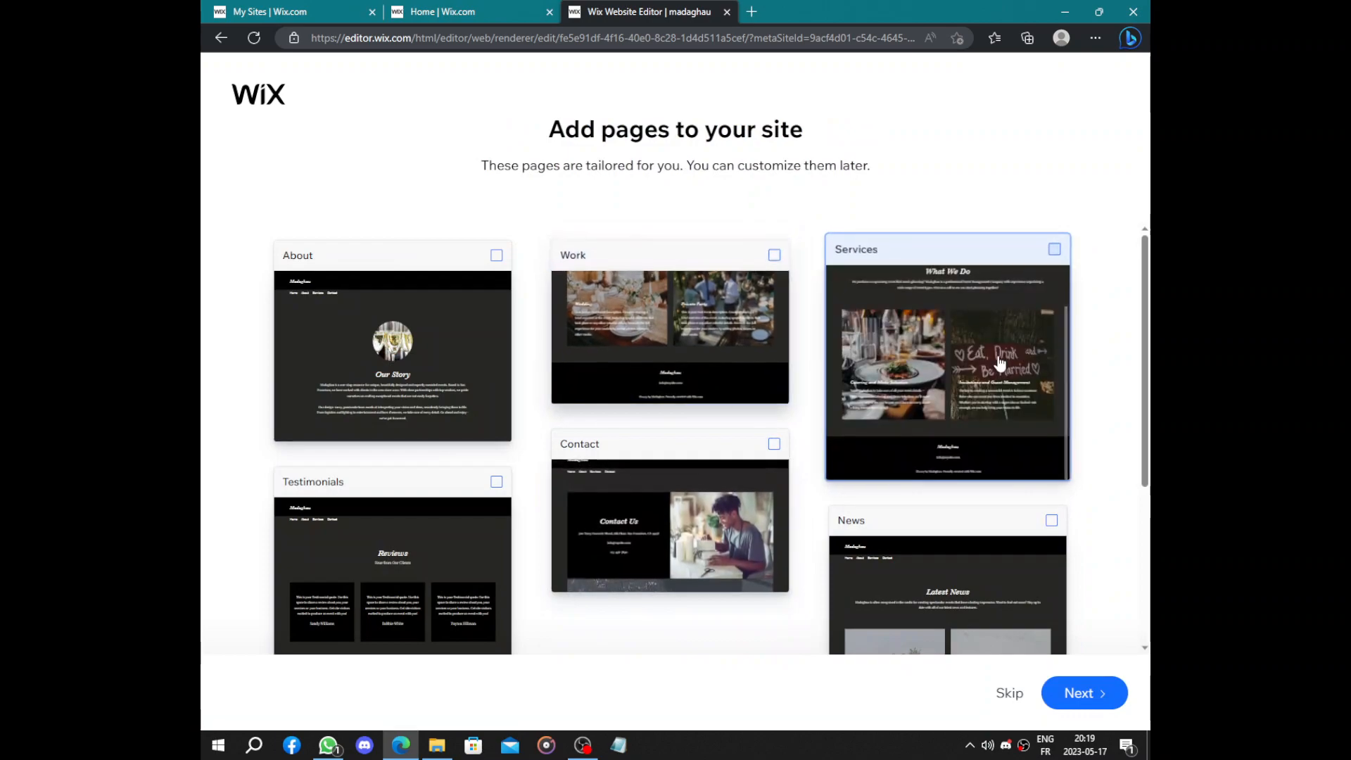
Step: Add the Services, About and News pages to the site
left_click(1000, 363)
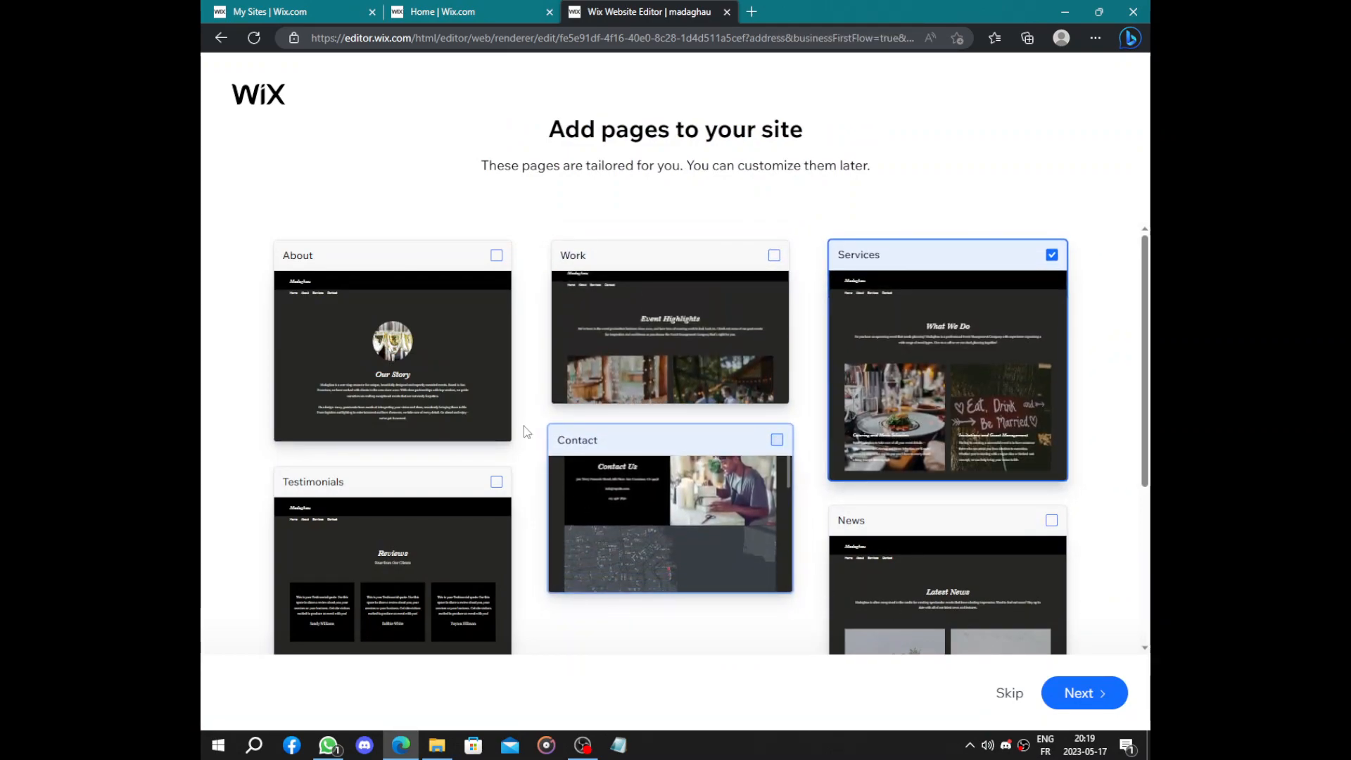
left_click(397, 390)
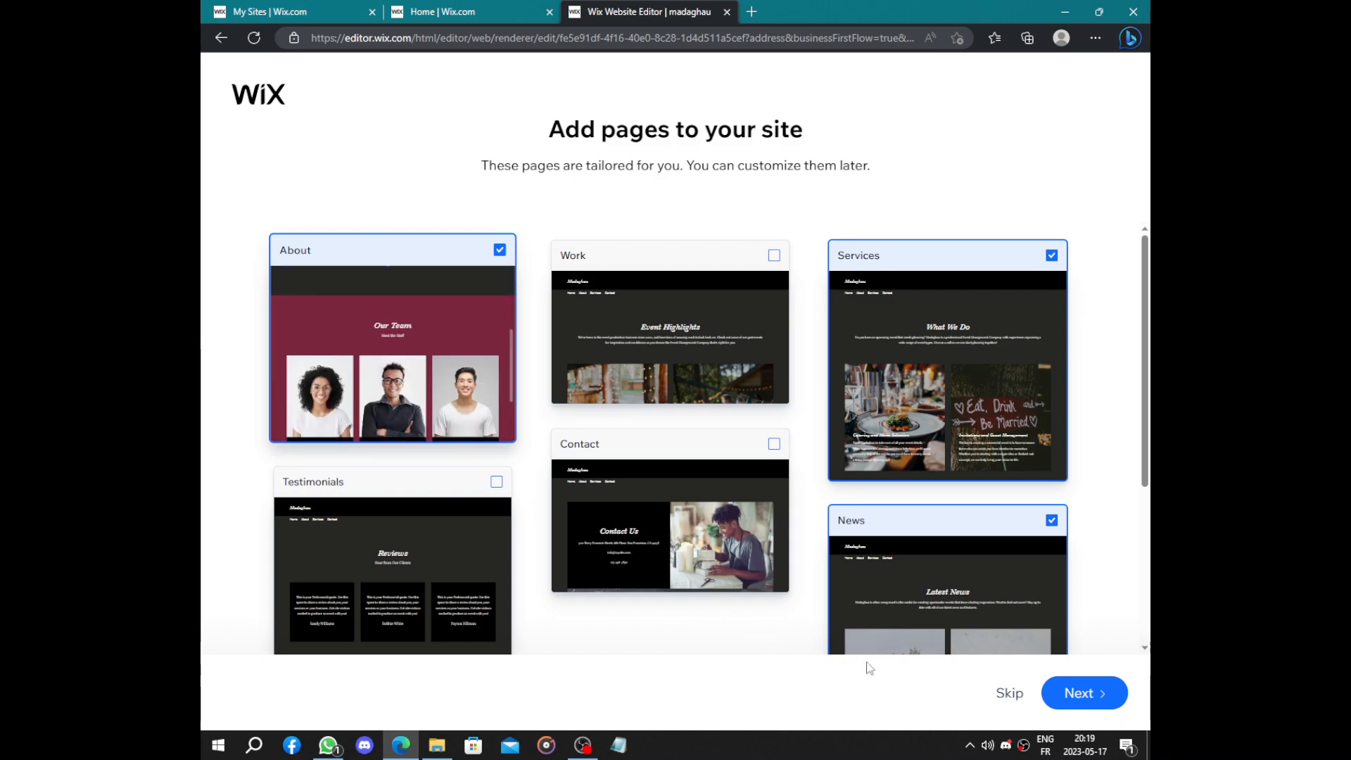
left_click(1068, 696)
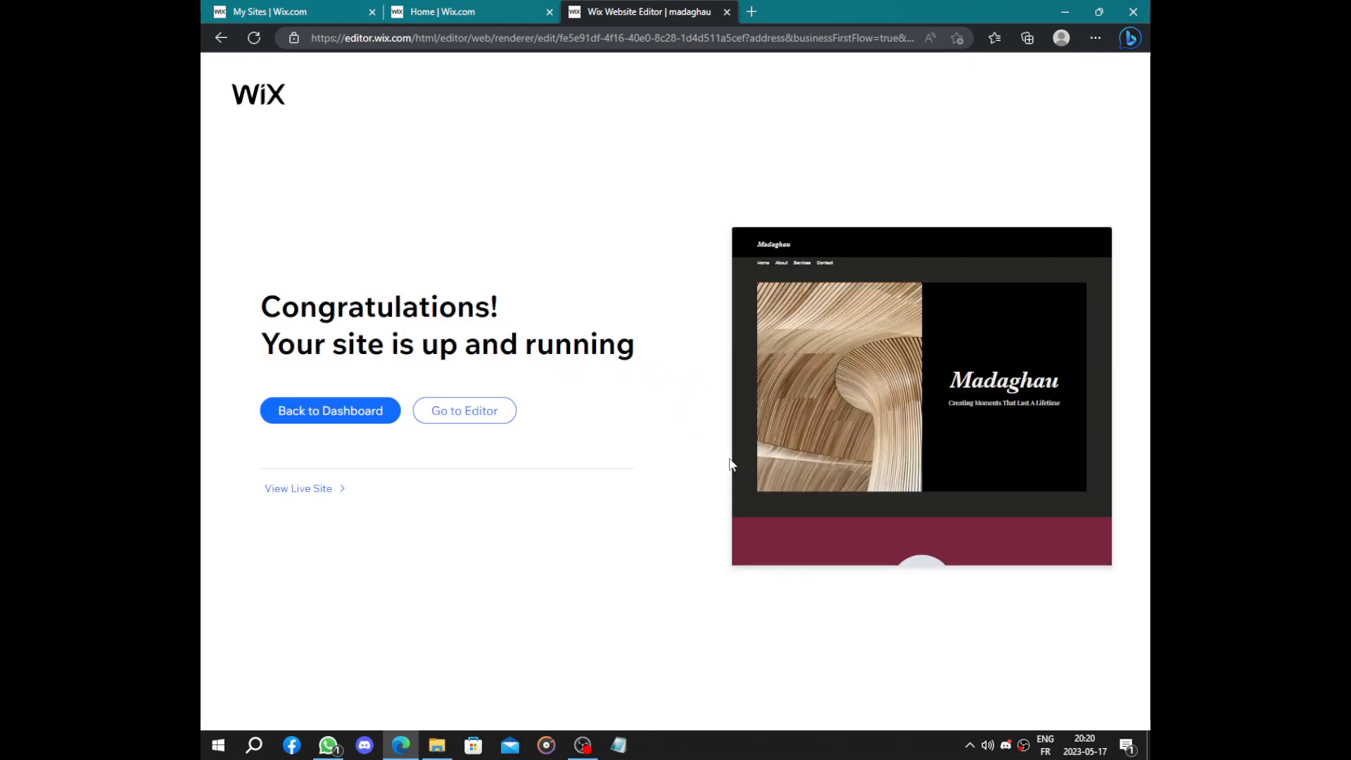
Step: Open the generated site in the editor and review the home page's sections from the welcome banner to the footer
left_click(467, 411)
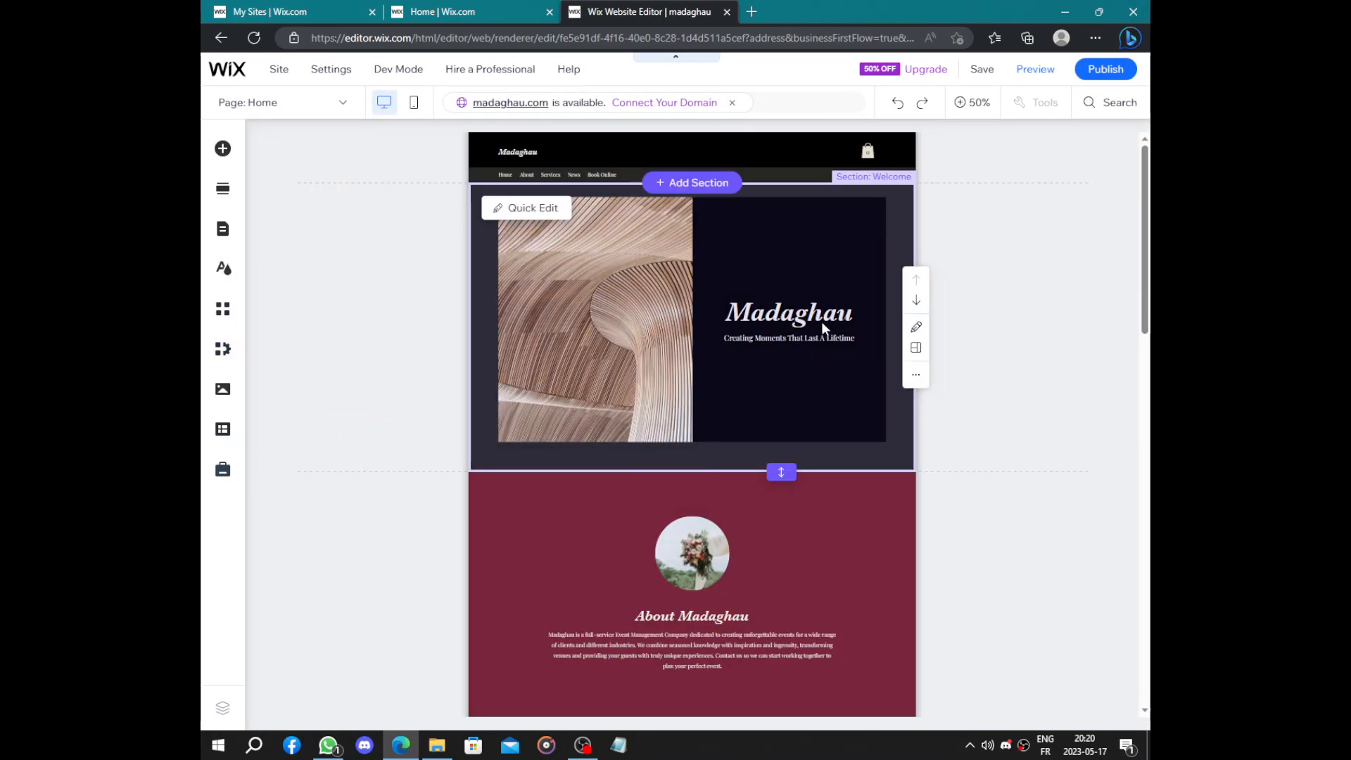
scroll(665, 320, "down", 5)
scroll(659, 322, "down", 2)
scroll(703, 284, "up", 2)
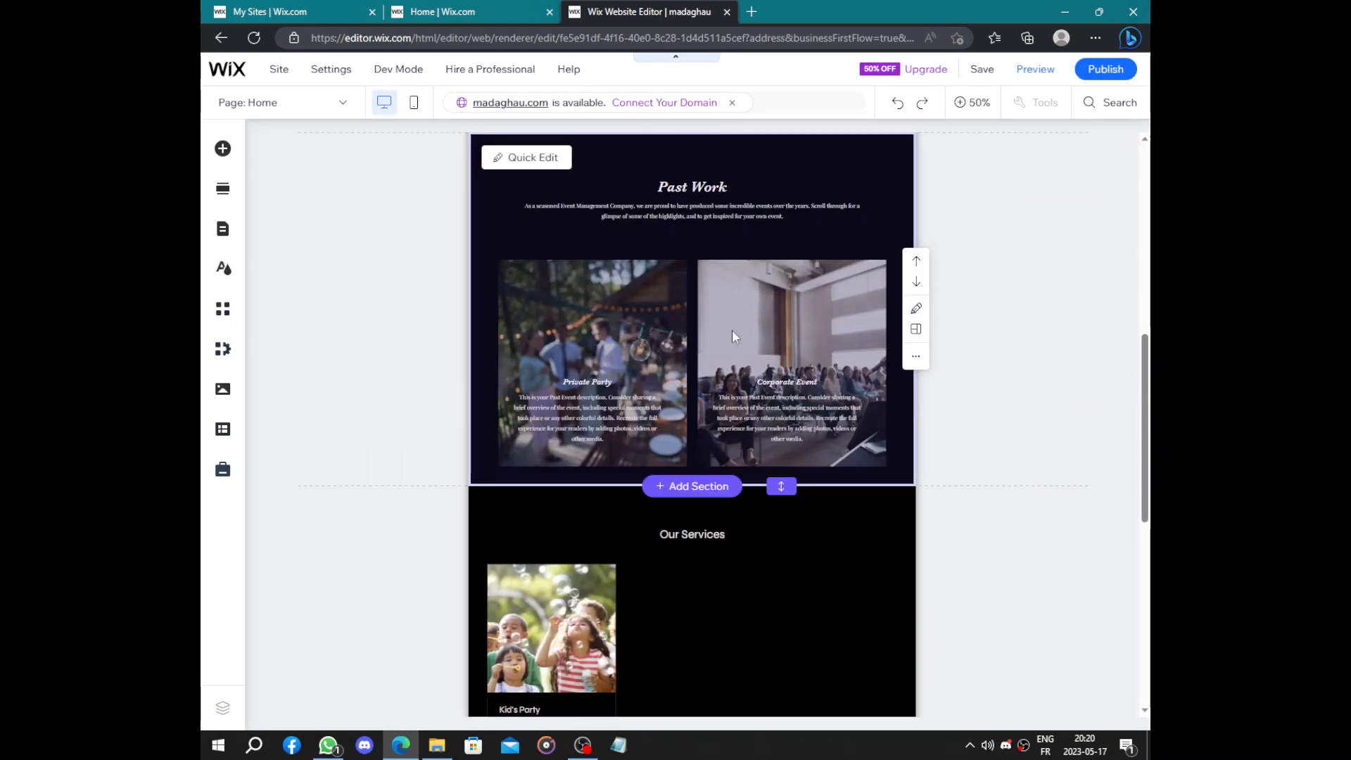
scroll(745, 361, "down", 8)
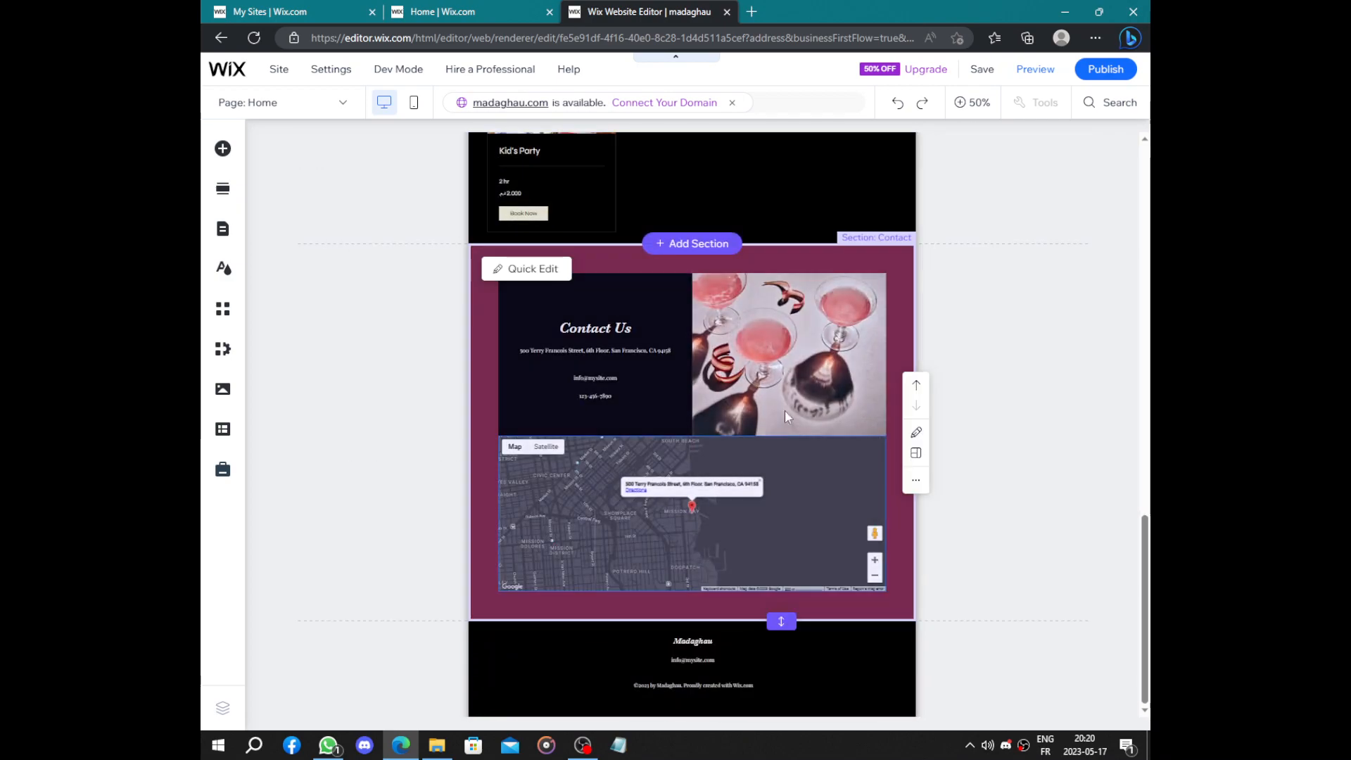
scroll(685, 520, "up", 15)
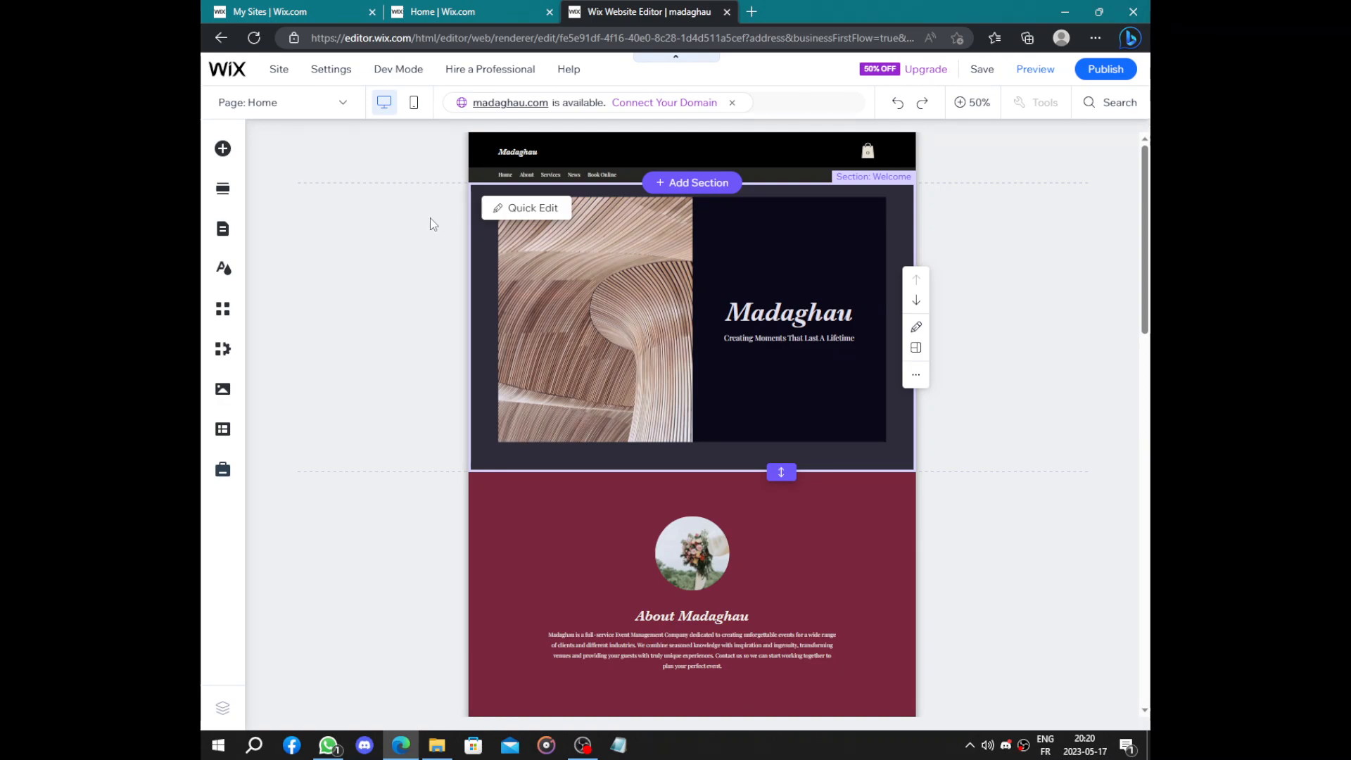
Step: Publish the site and look through its live home page
left_click(1106, 68)
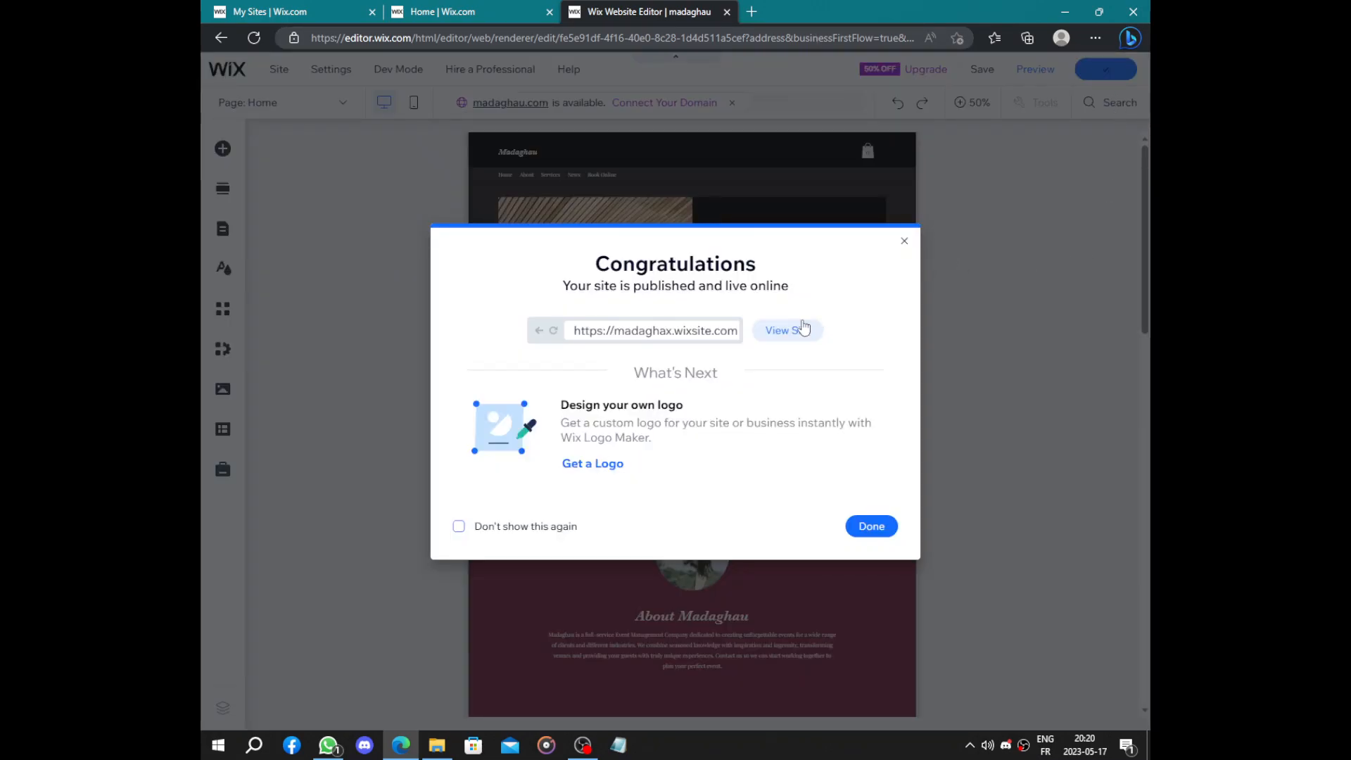
left_click(805, 328)
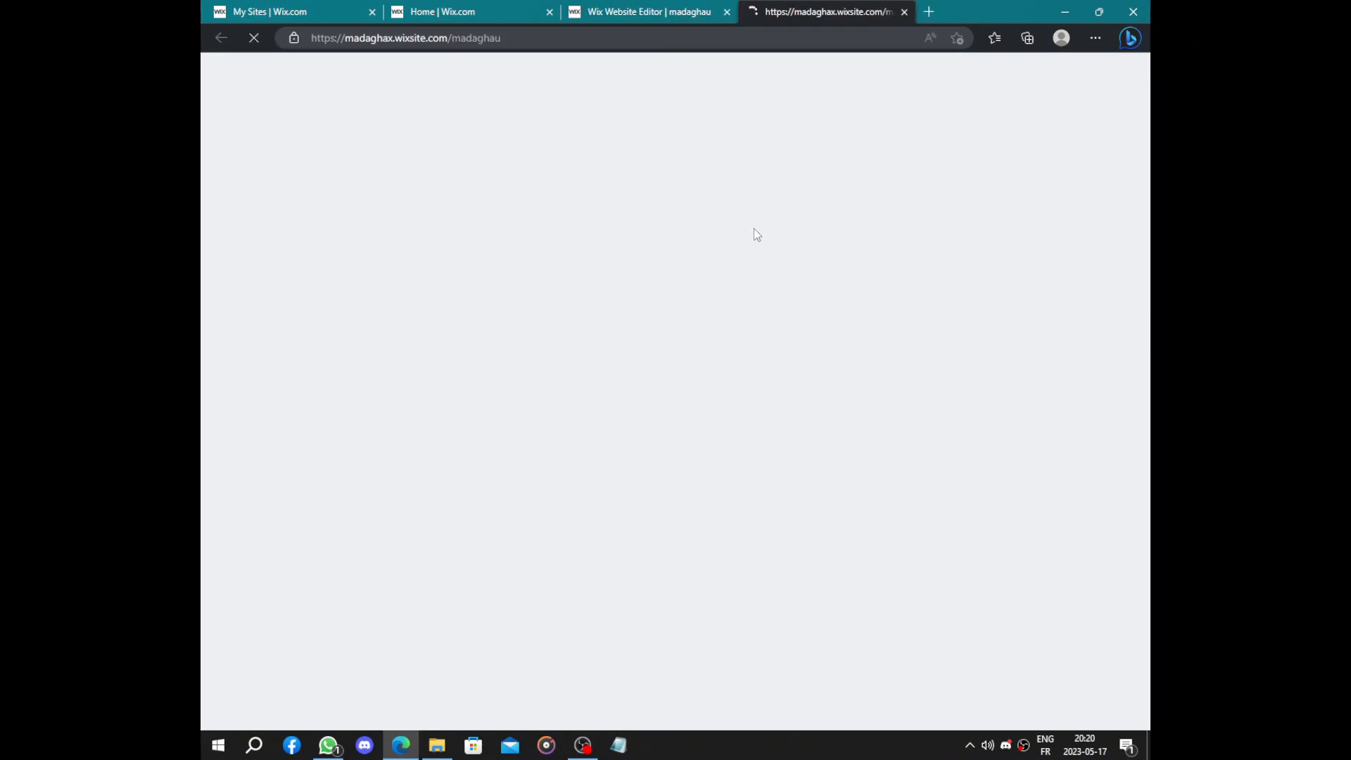
scroll(751, 223, "down", 2)
scroll(751, 222, "down", 20)
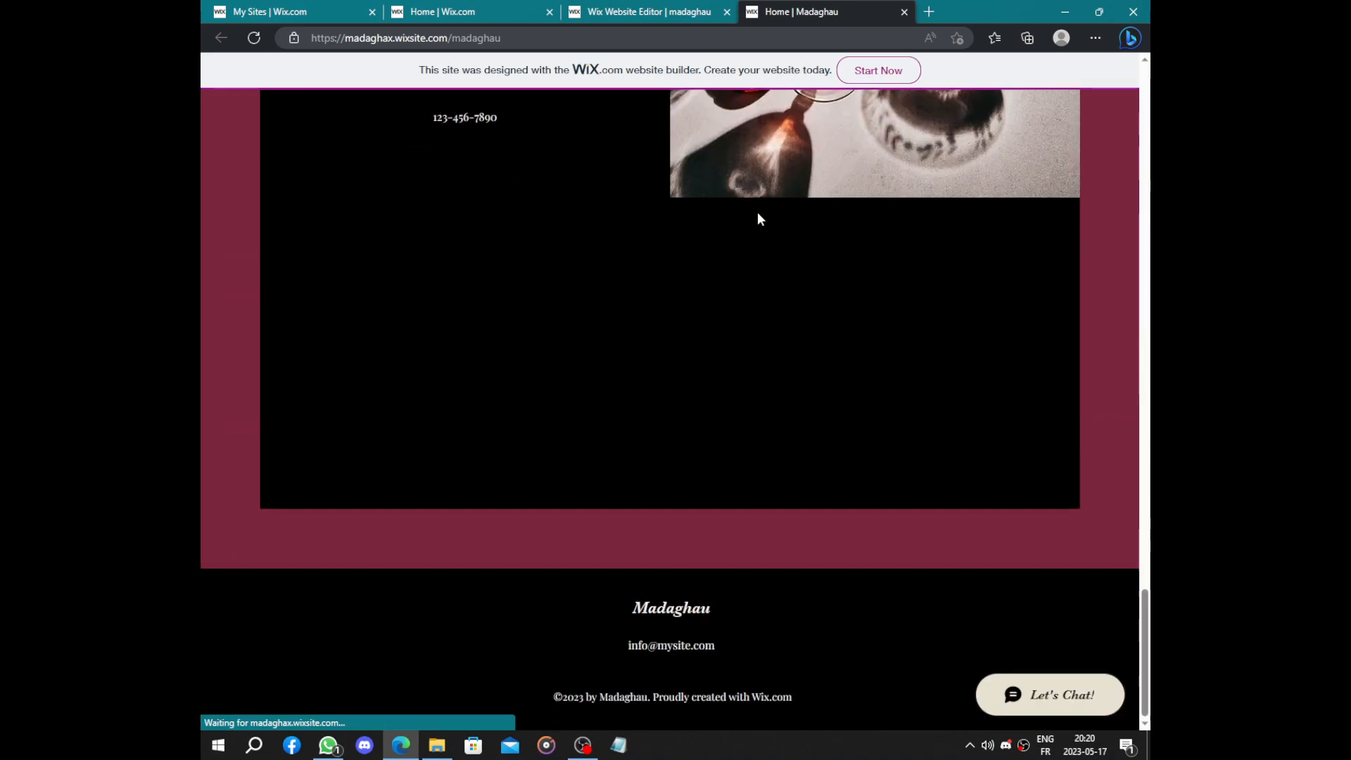
scroll(758, 200, "up", 20)
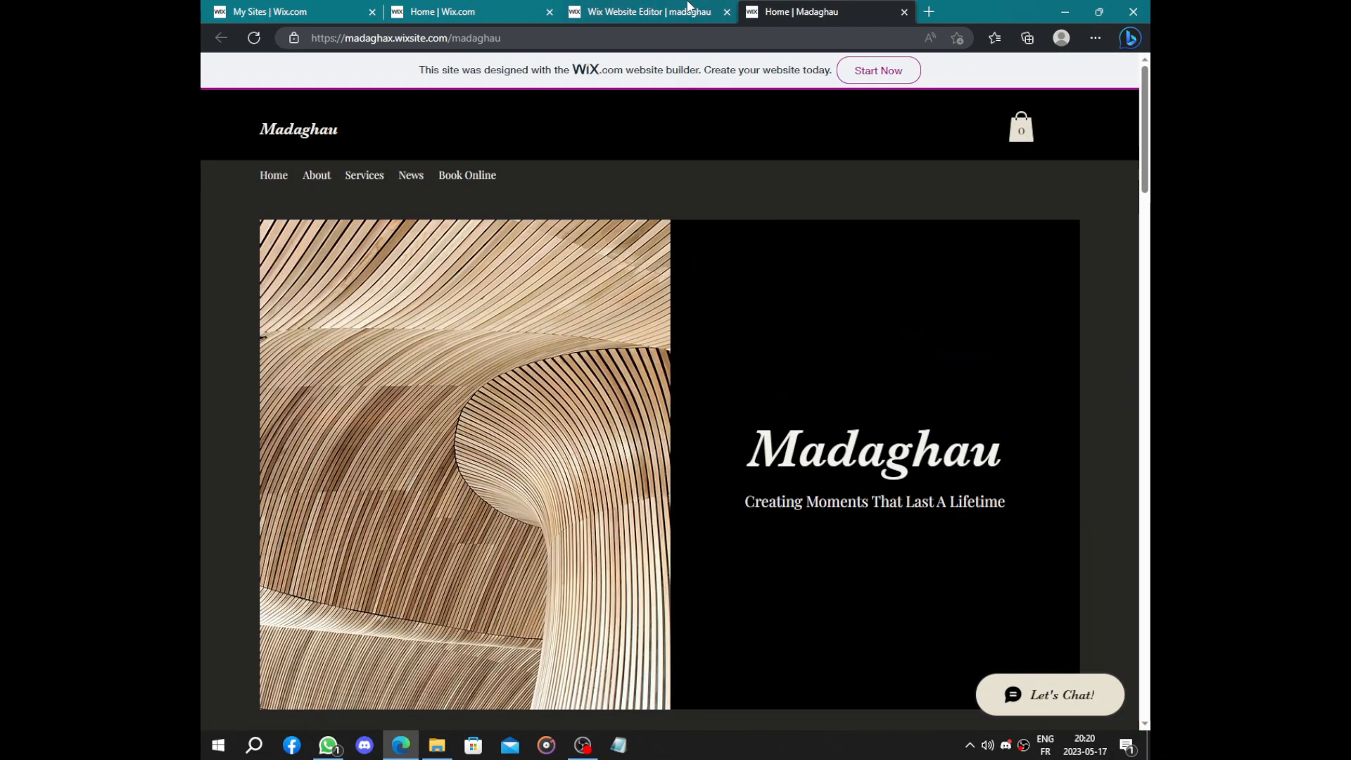
Step: Return to the website editor and dismiss the publishing confirmation and the offer to edit the mobile site
left_click(689, 10)
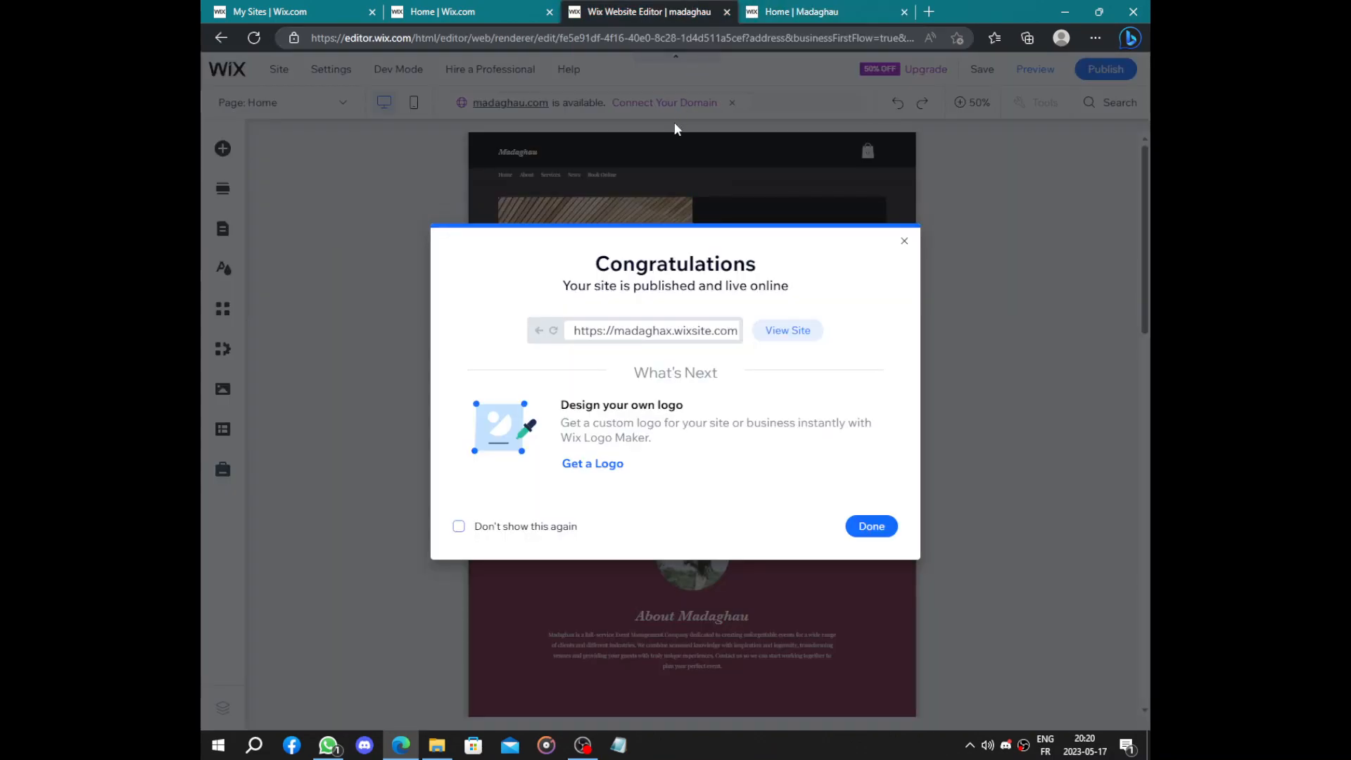
left_click(872, 526)
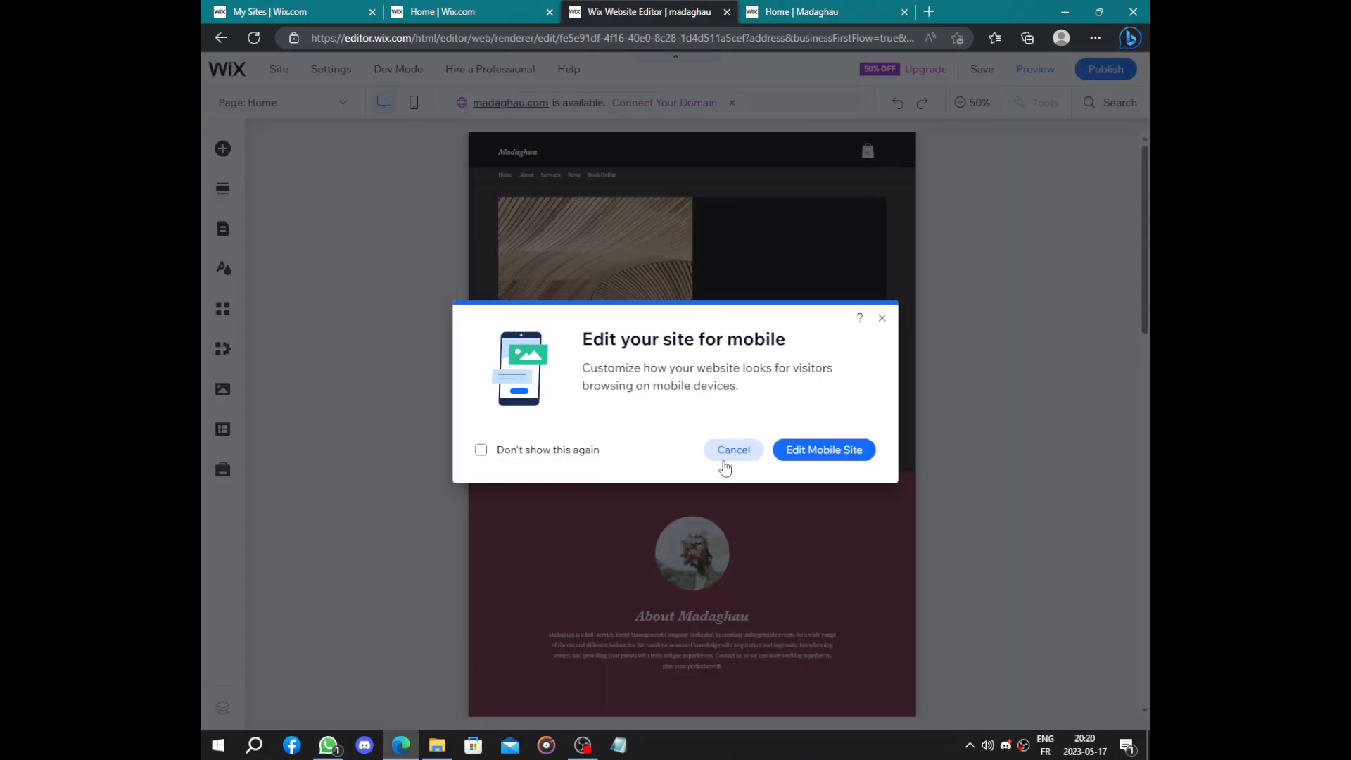
left_click(725, 448)
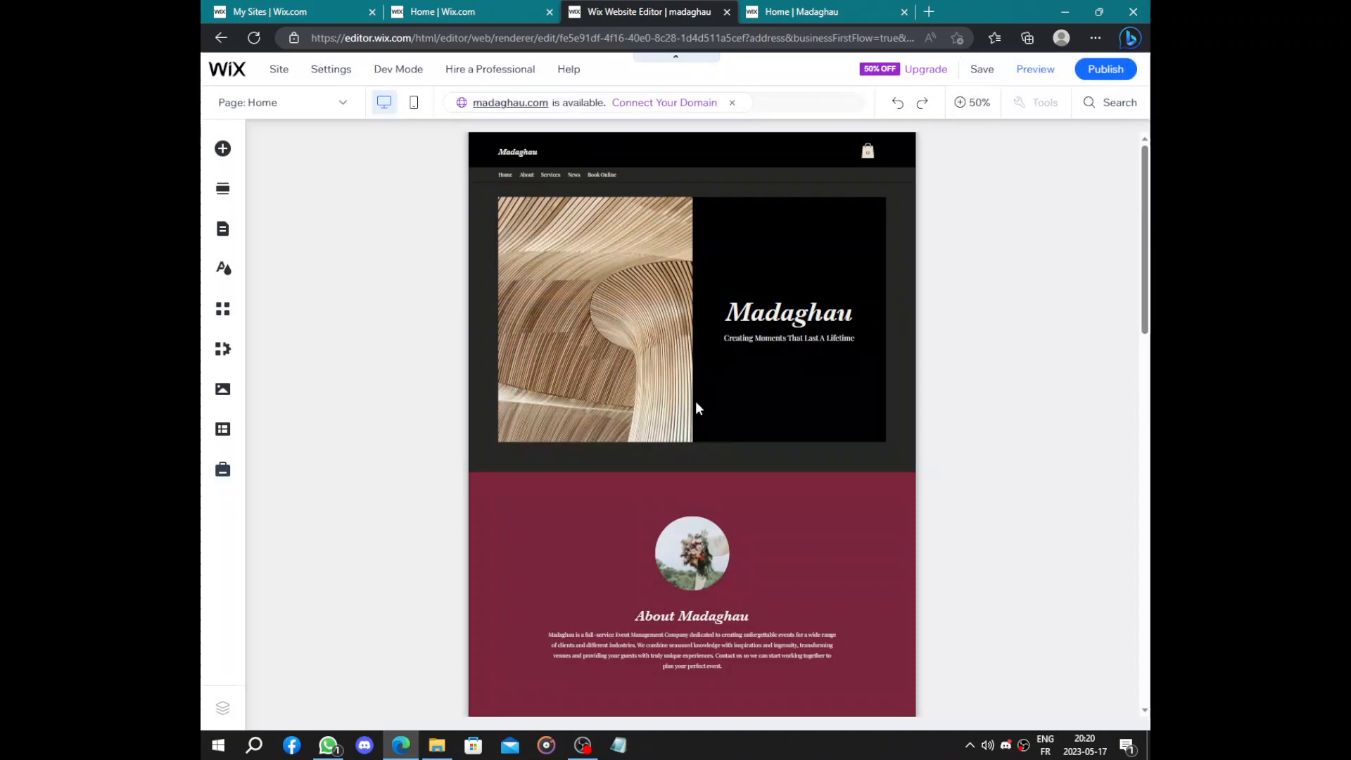
Step: Review the home page's mobile layout in the editor and return to the business dashboard
left_click(415, 103)
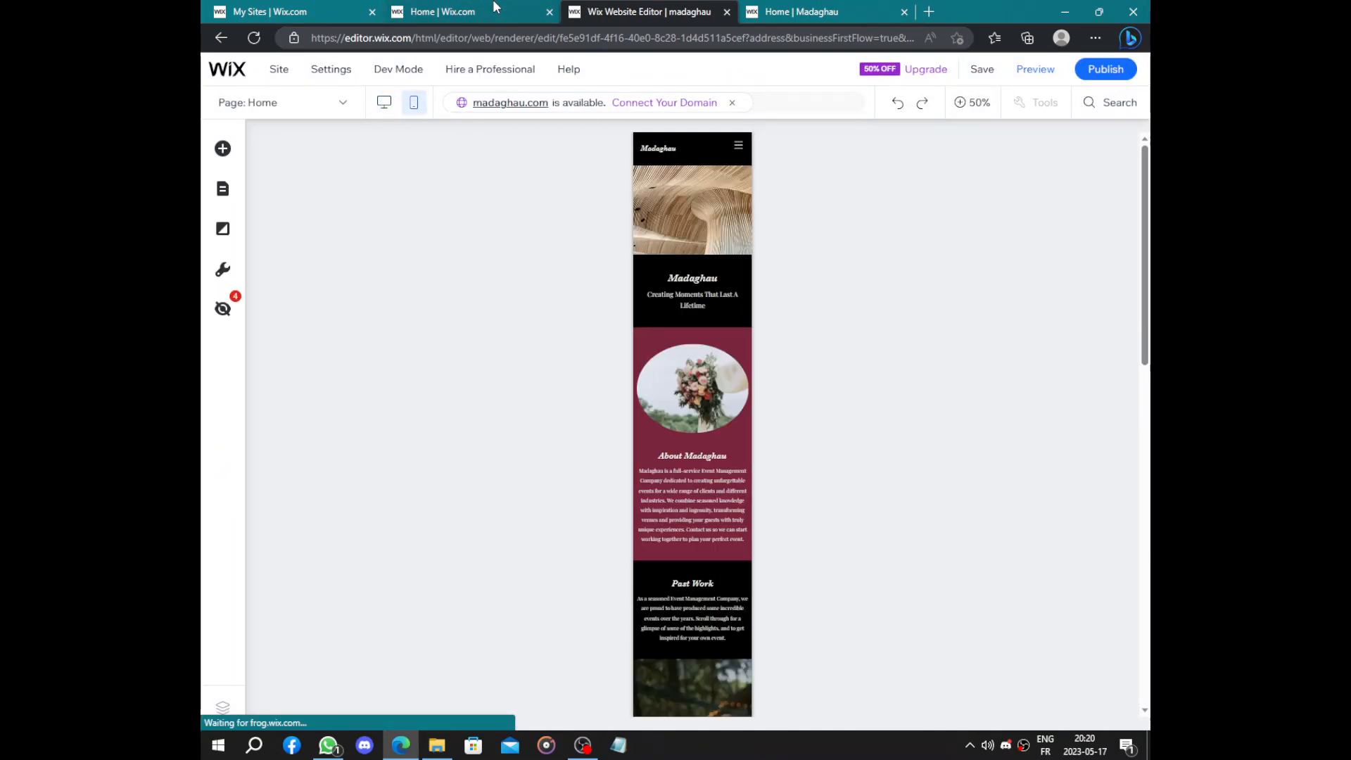
scroll(645, 247, "down", 12)
scroll(647, 250, "up", 12)
left_click(646, 243)
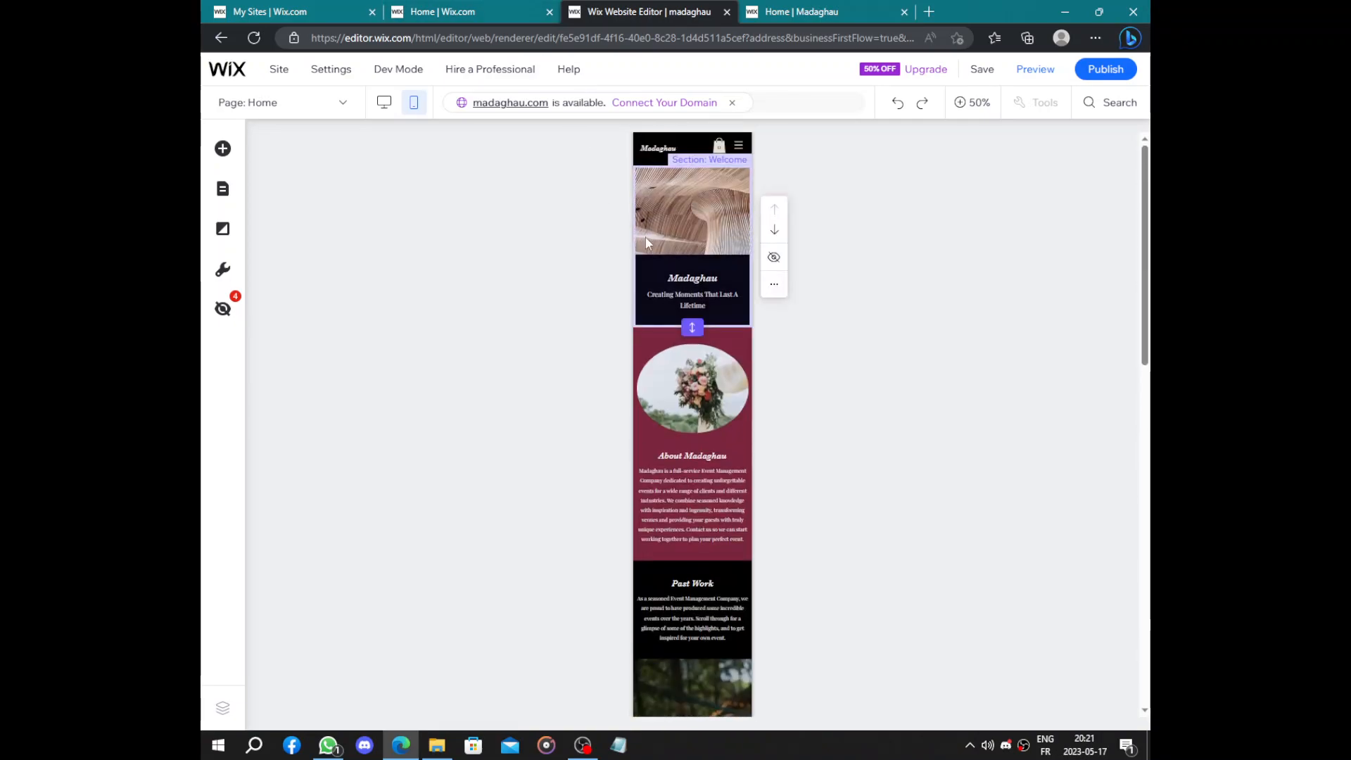
scroll(856, 368, "down", 12)
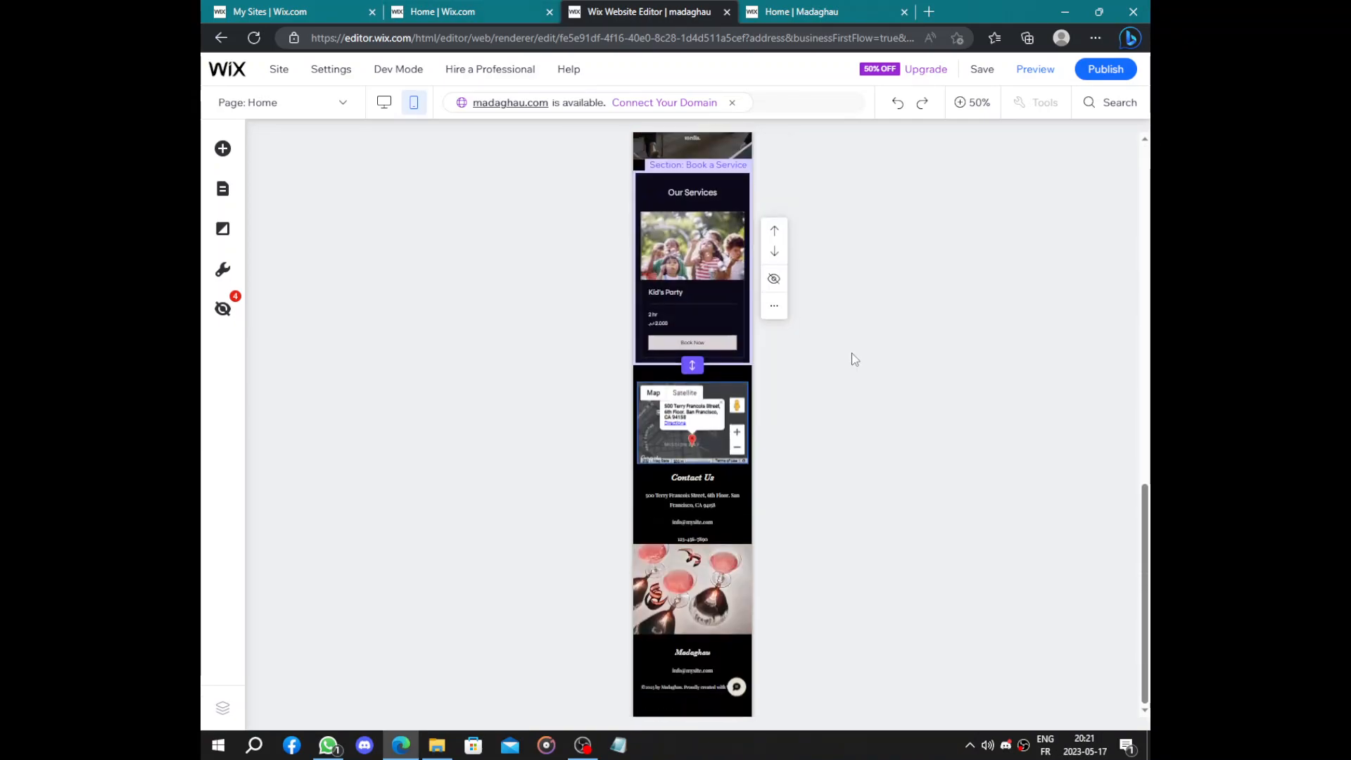
left_click(544, 7)
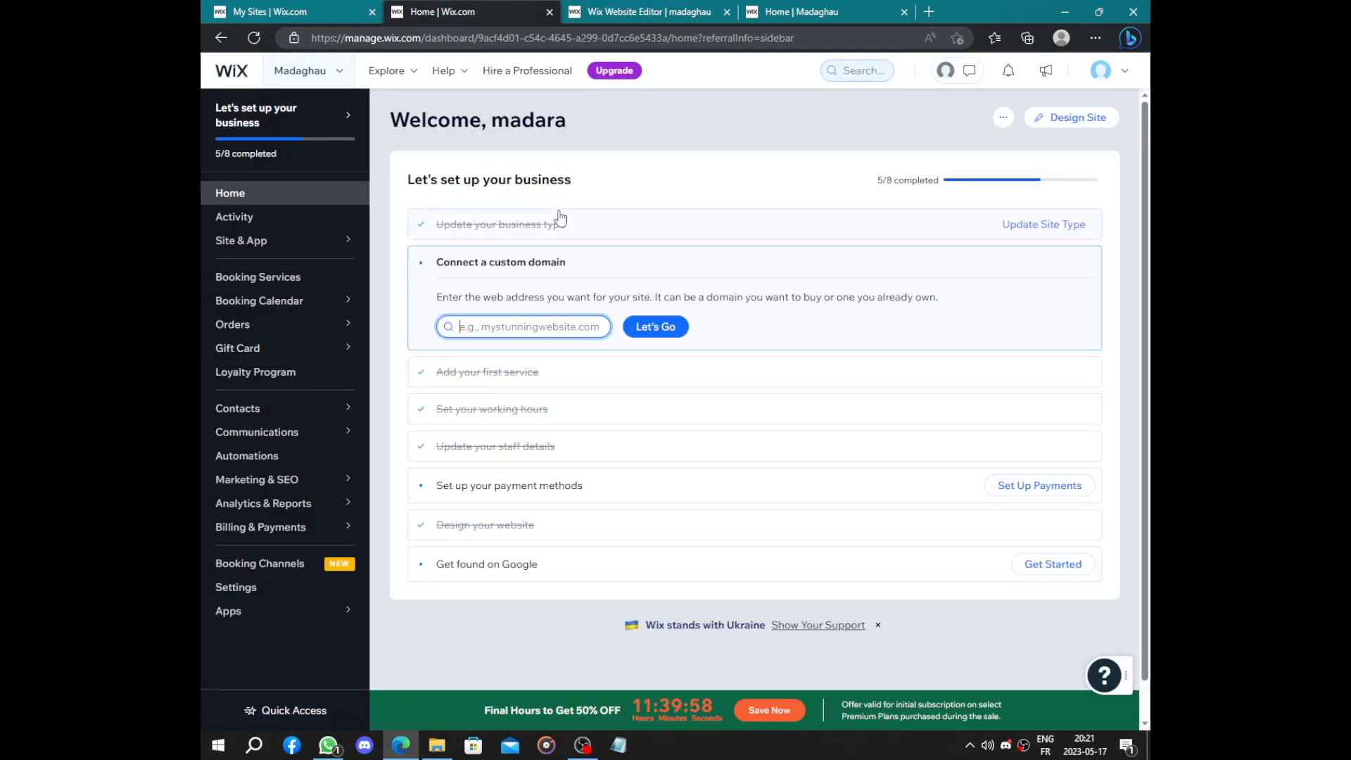
Step: Reload the business dashboard and return to its home page with the setup checklist
left_click(258, 42)
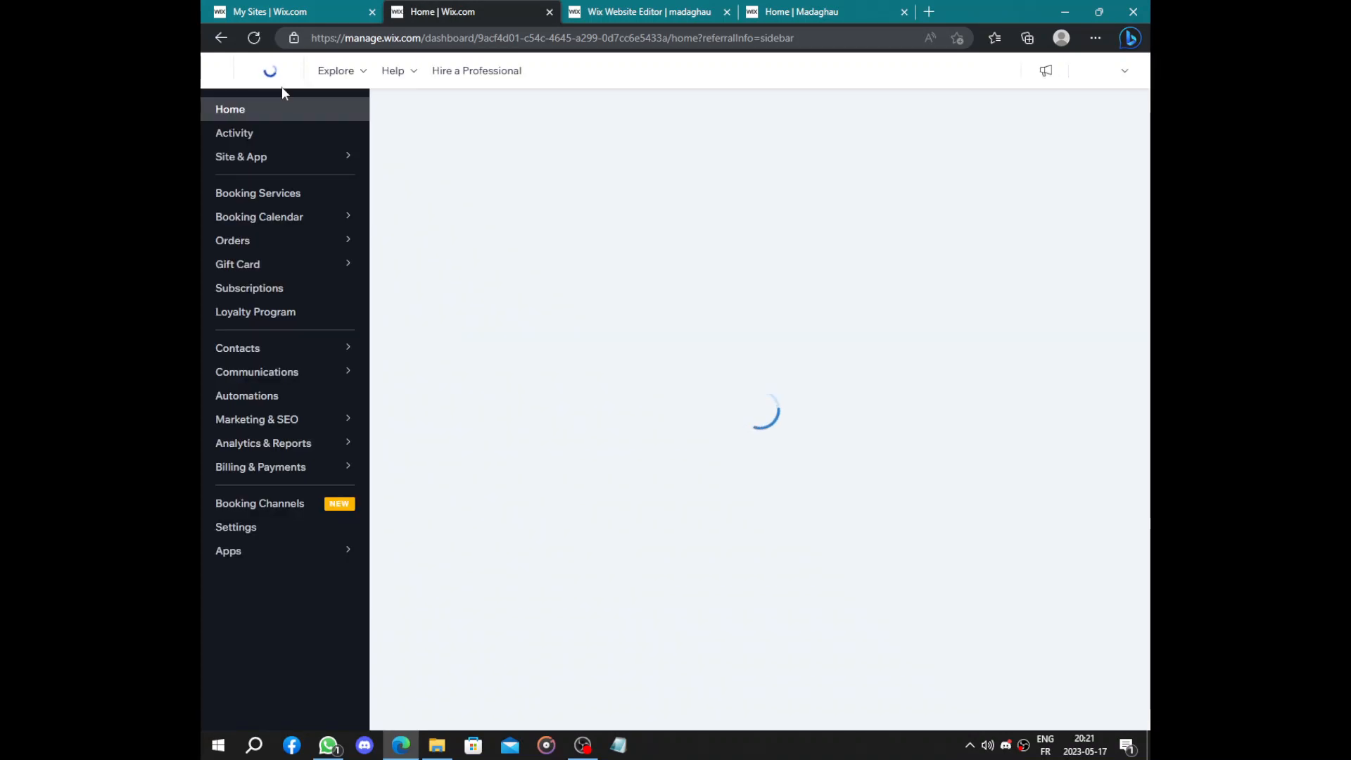
right_click(282, 90)
right_click(281, 92)
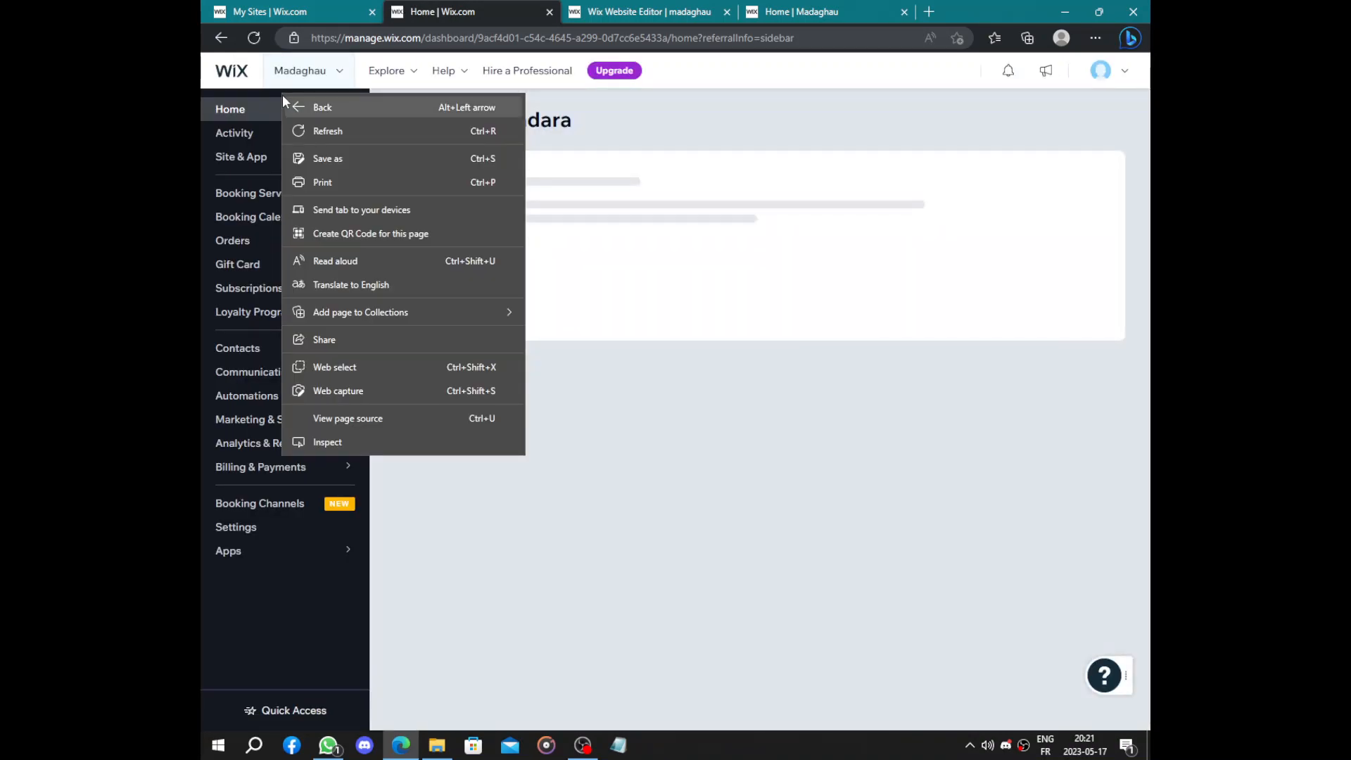
left_click(296, 107)
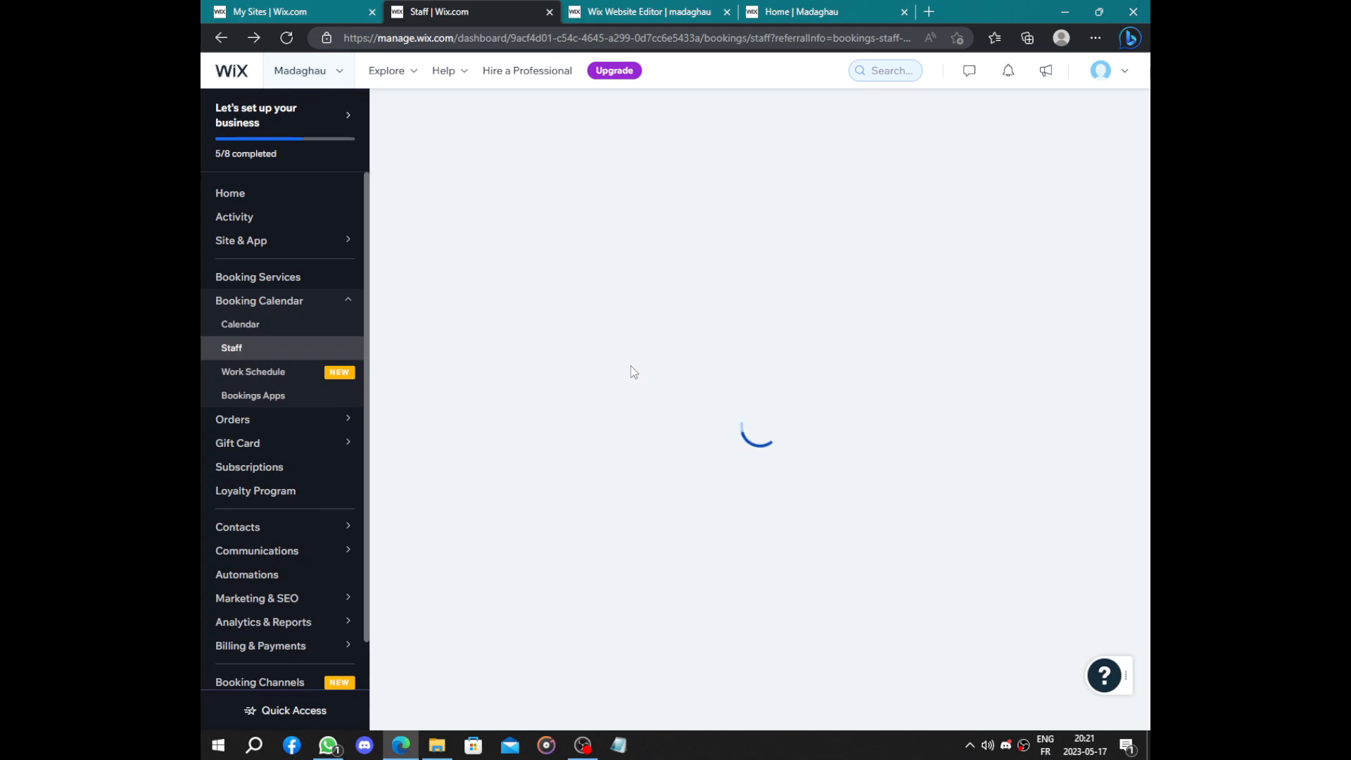
left_click(287, 202)
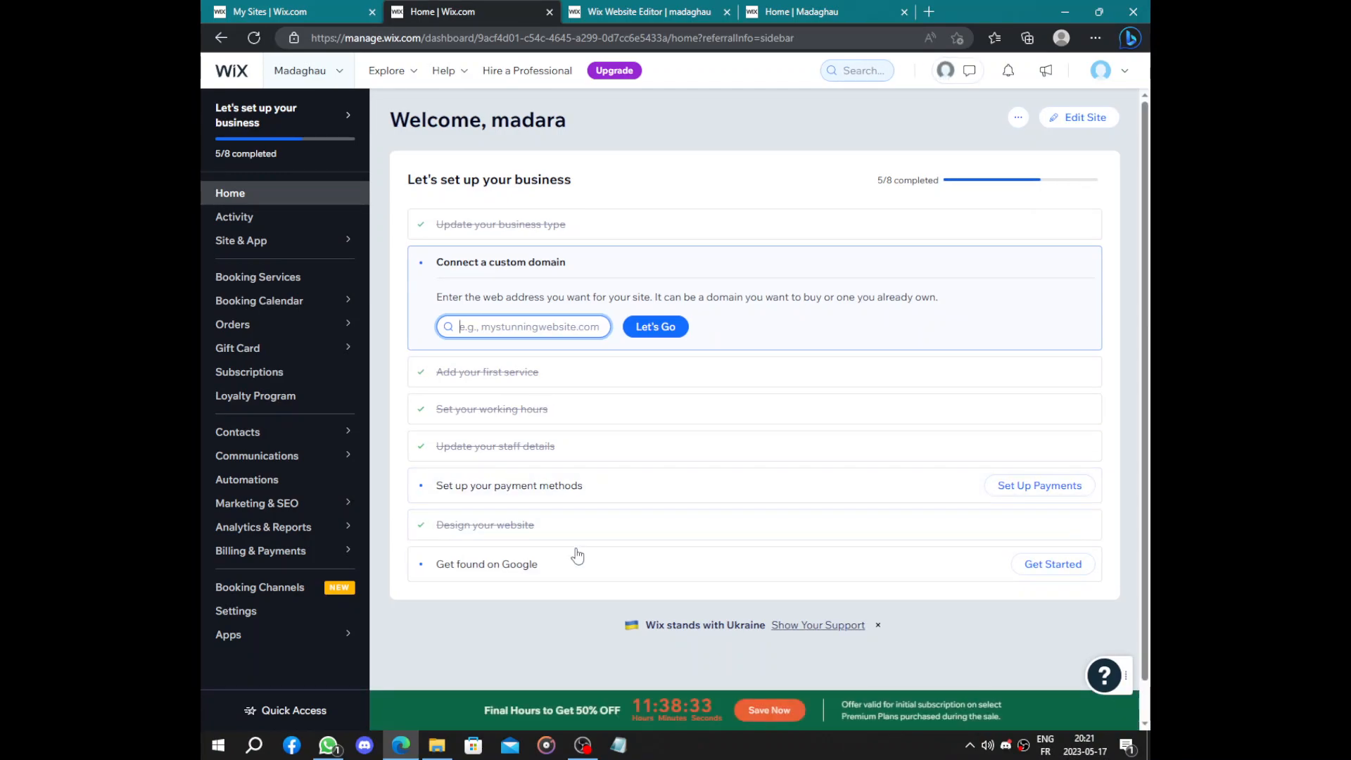
Step: Open the Get found on Google task, read the three introduction points and start the SEO setup questions
left_click(545, 563)
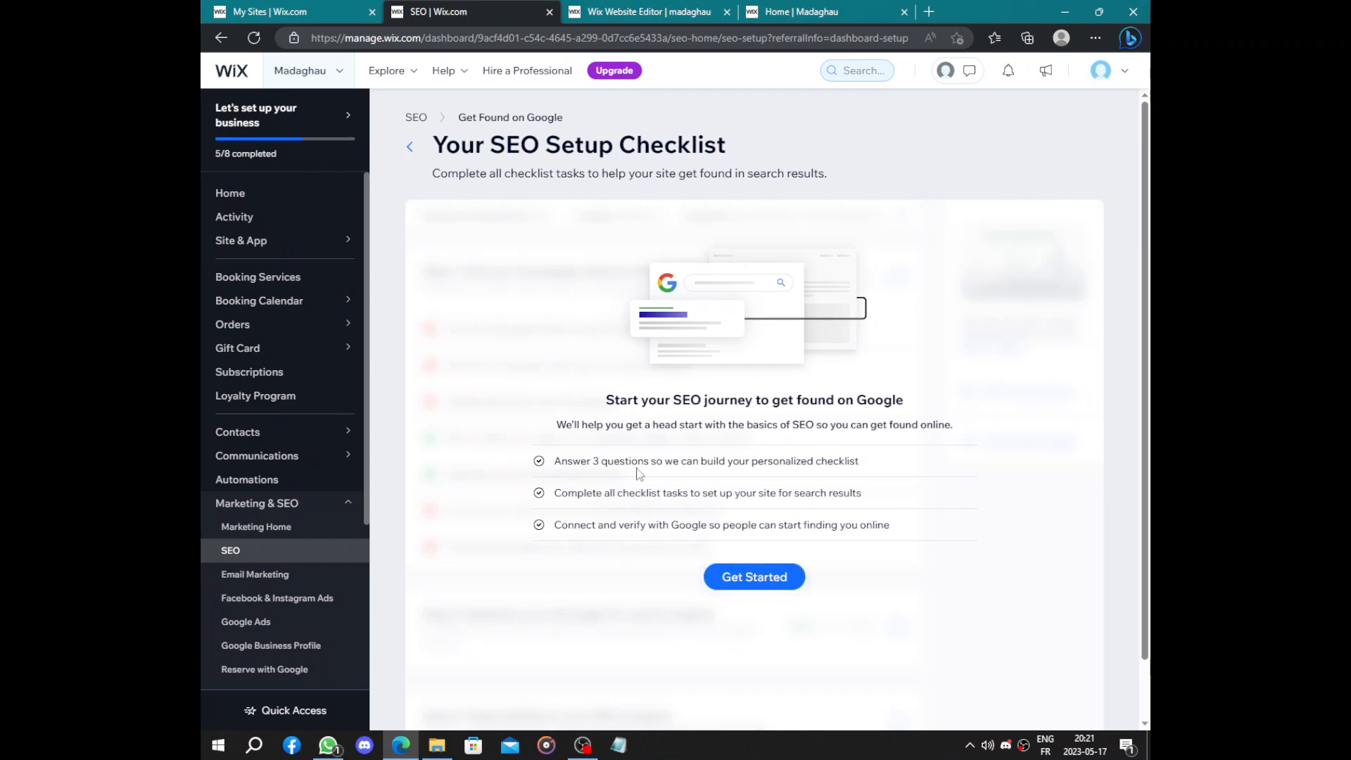
triple_click(885, 468)
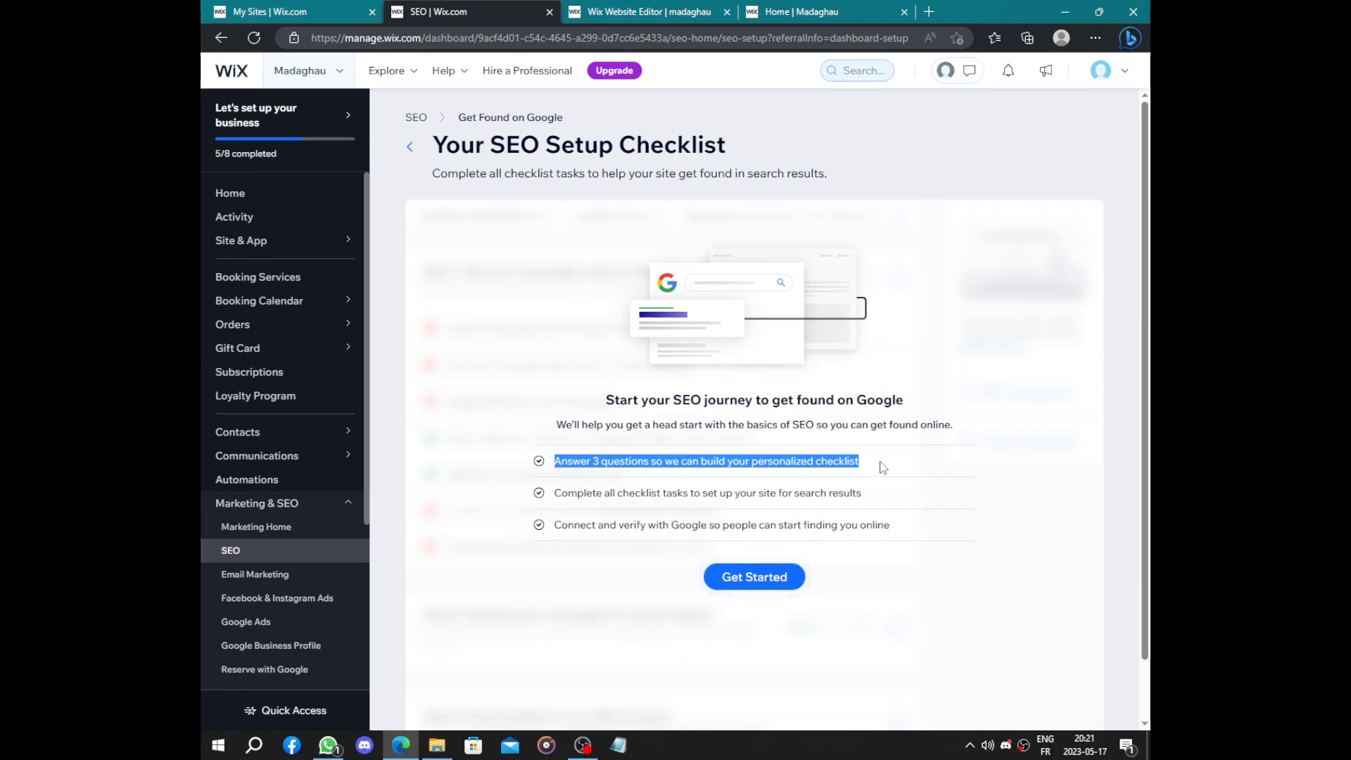
left_click_drag(562, 493, 911, 484)
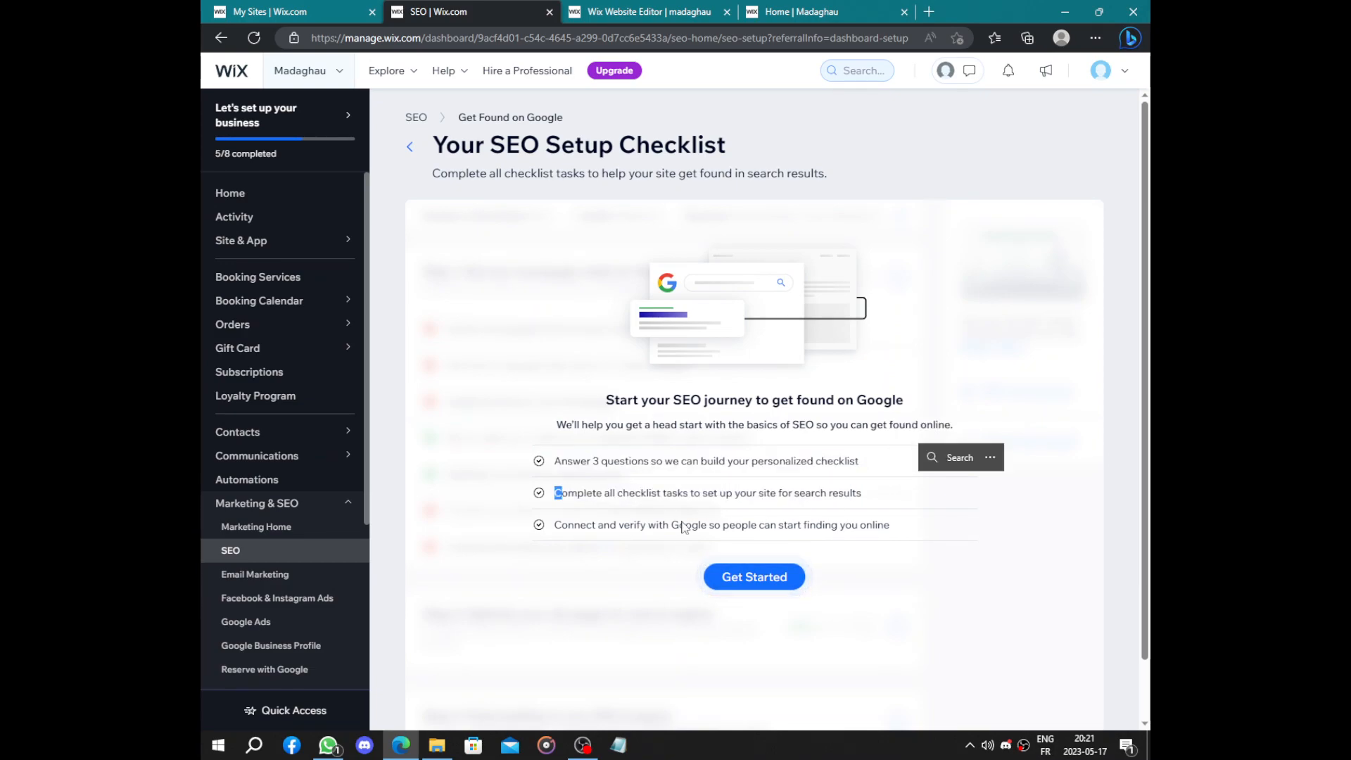
left_click_drag(552, 525, 842, 516)
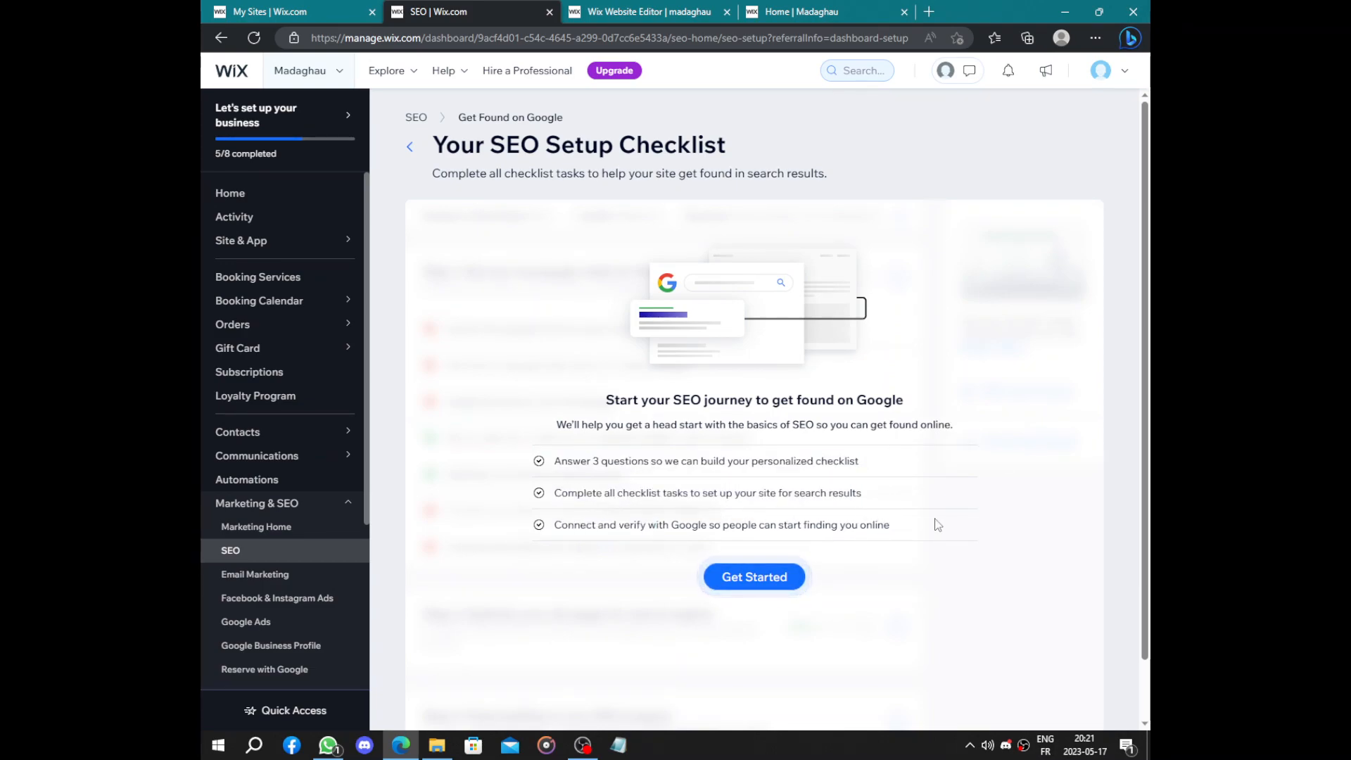
triple_click(888, 525)
left_click(809, 559)
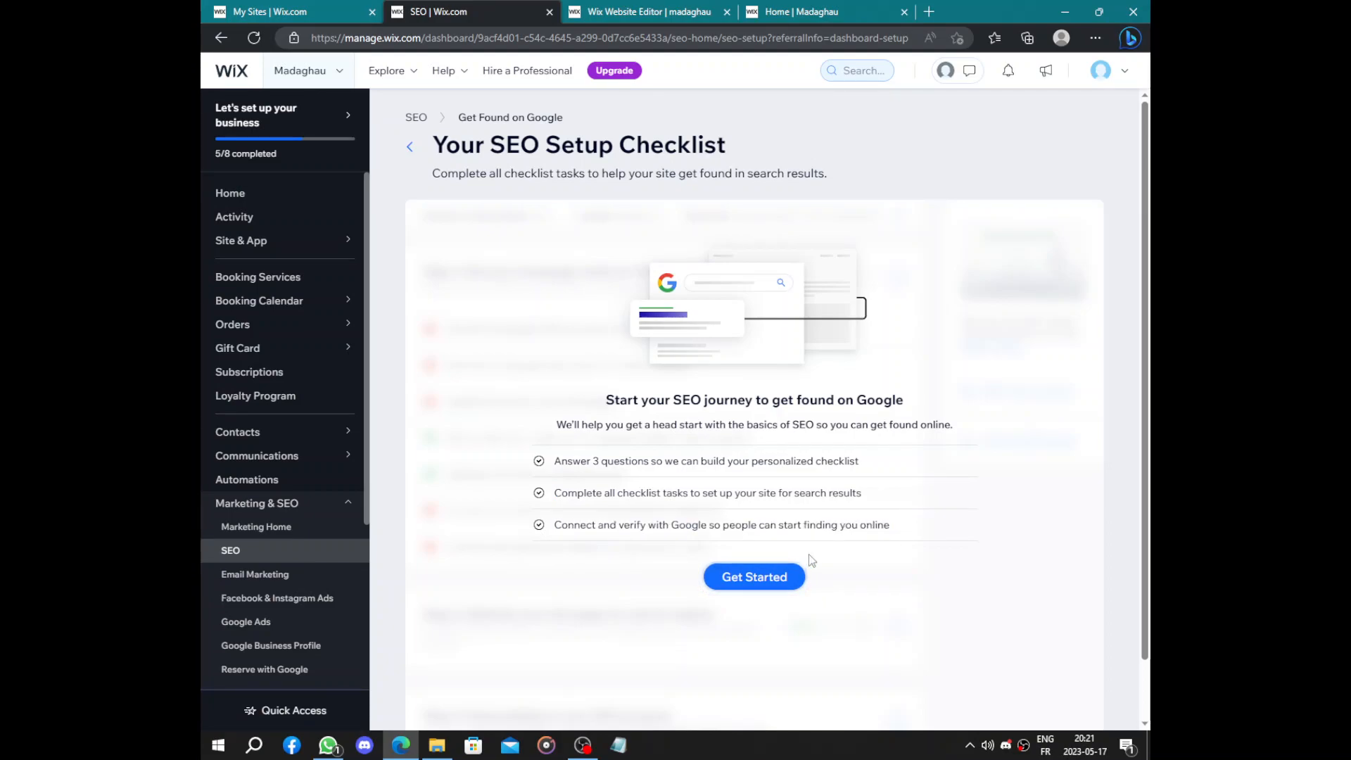
left_click(769, 577)
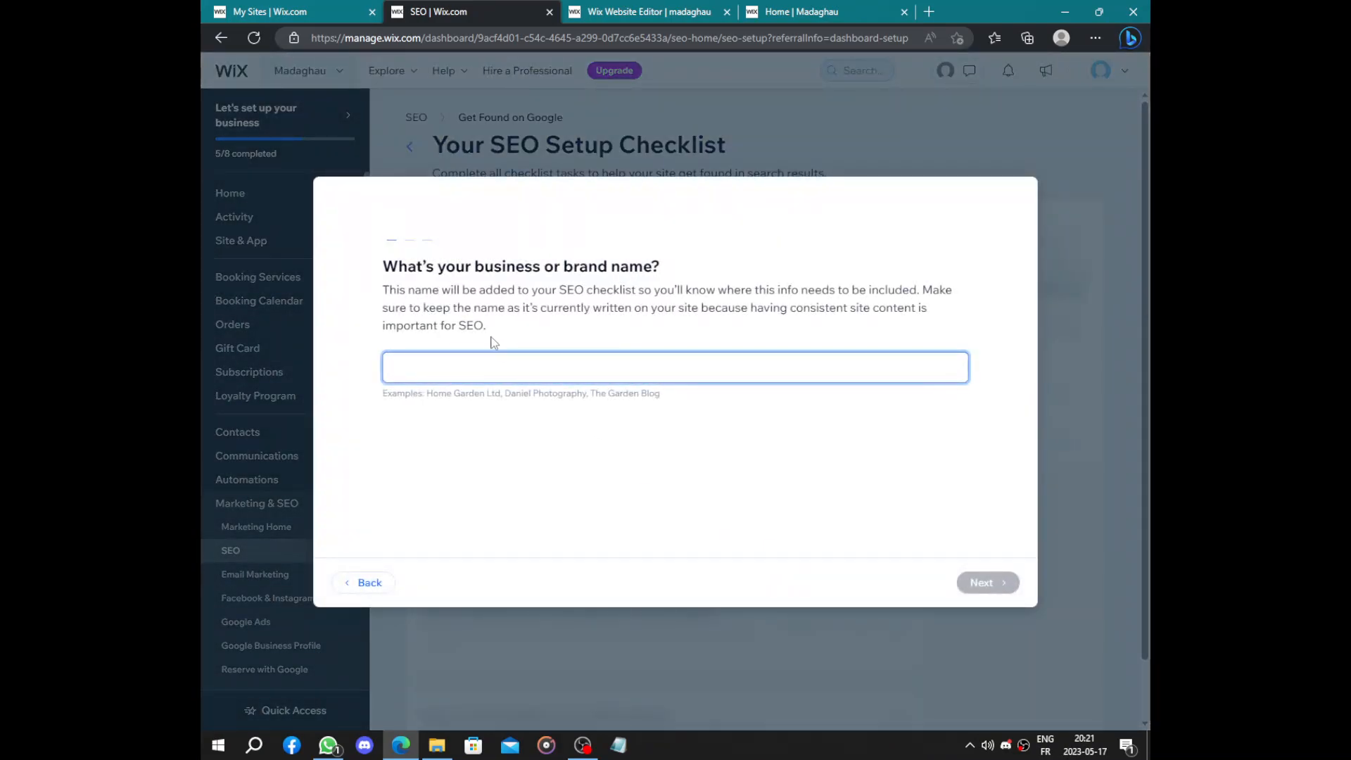
Step: Enter Madara as the brand name and choose serving customers nationwide, worldwide or only online
type("Mad")
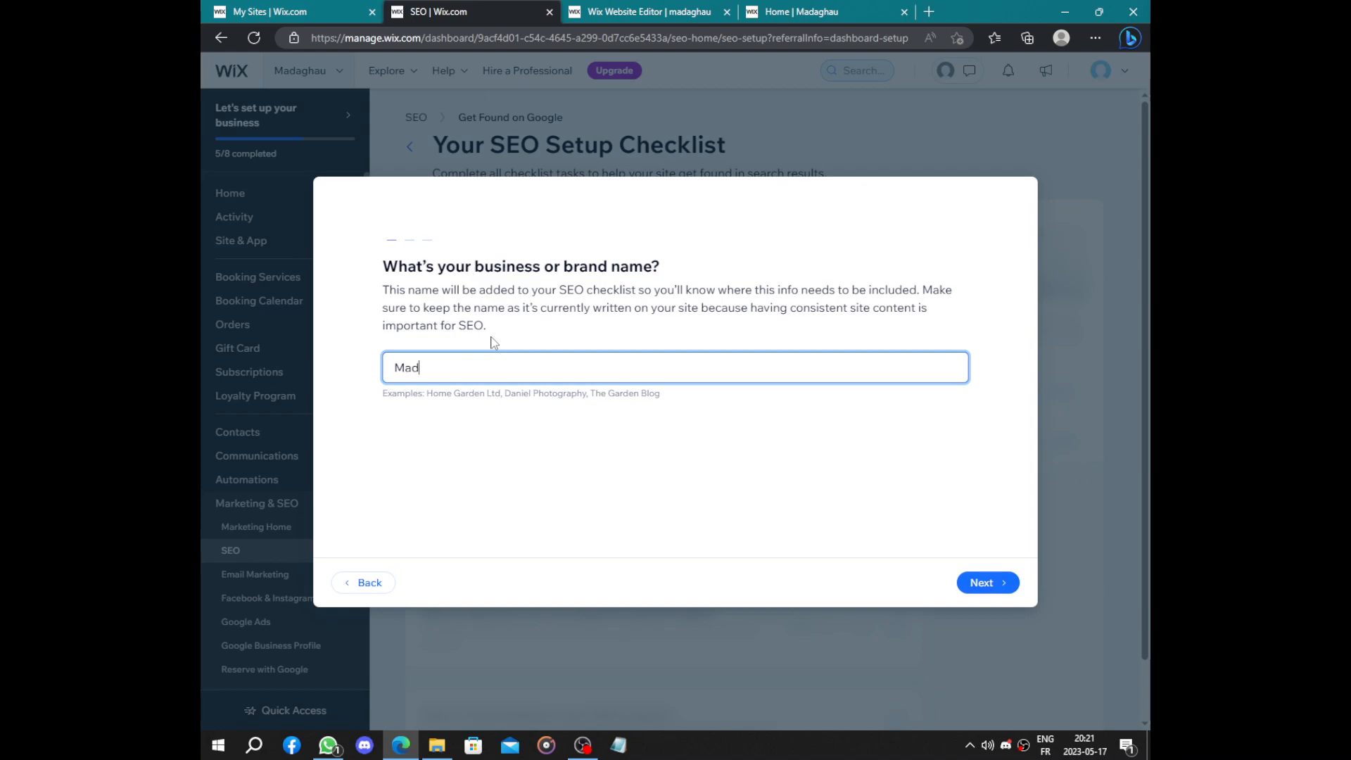
type("aaara")
left_click(1002, 585)
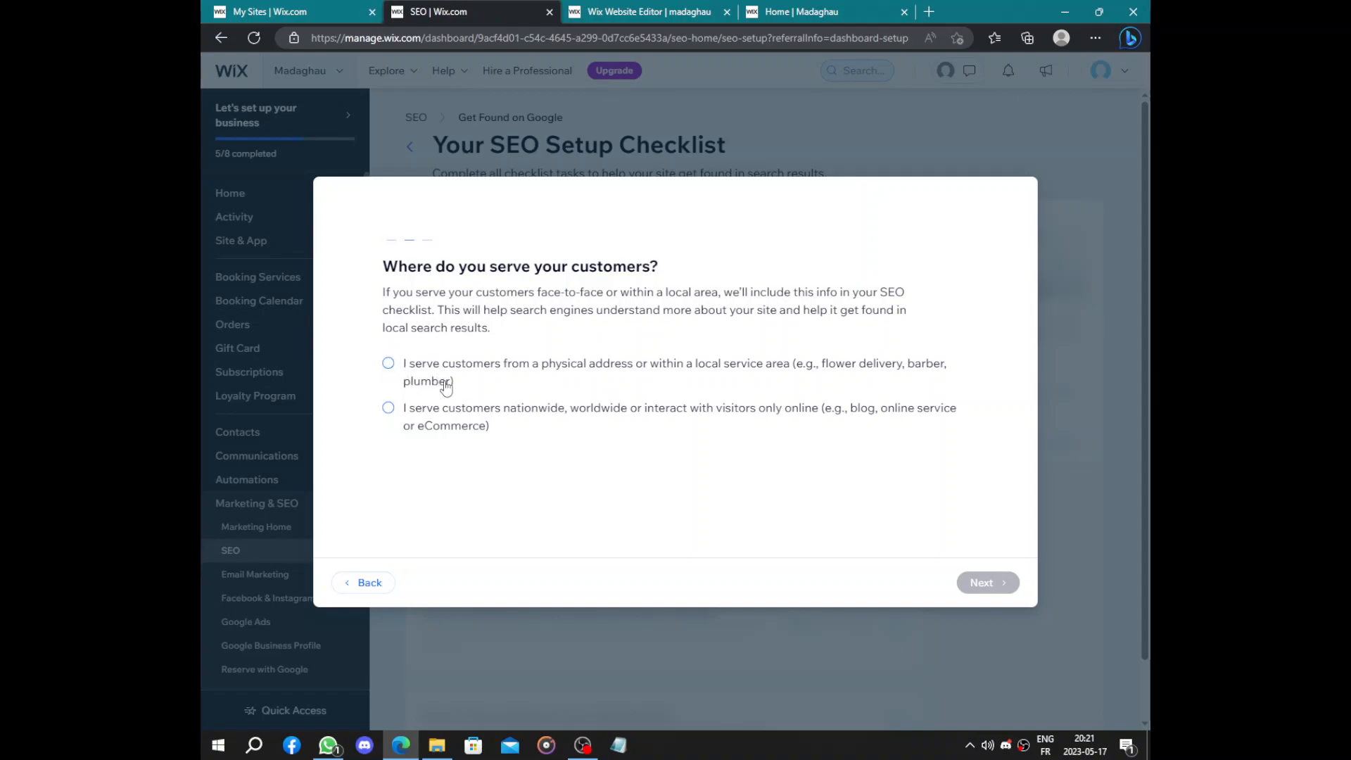
left_click(389, 409)
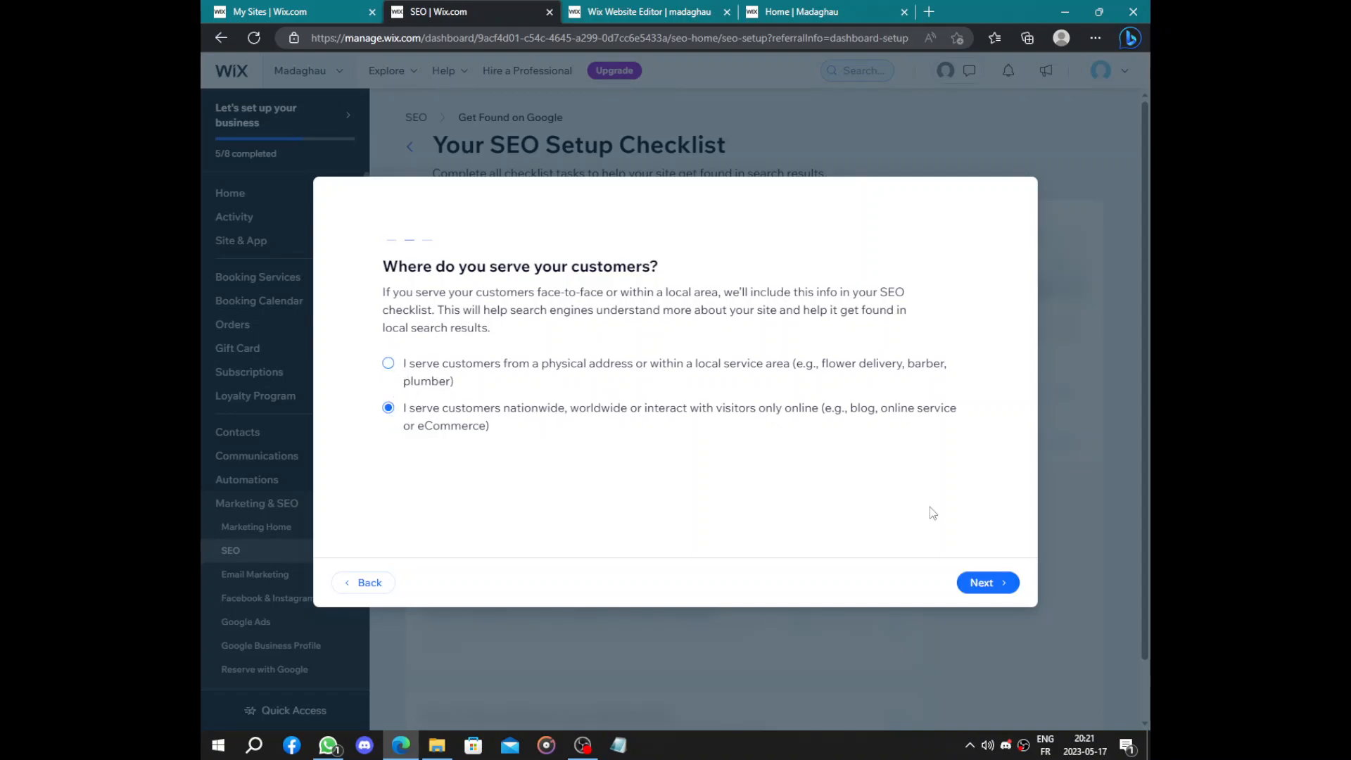
left_click(989, 583)
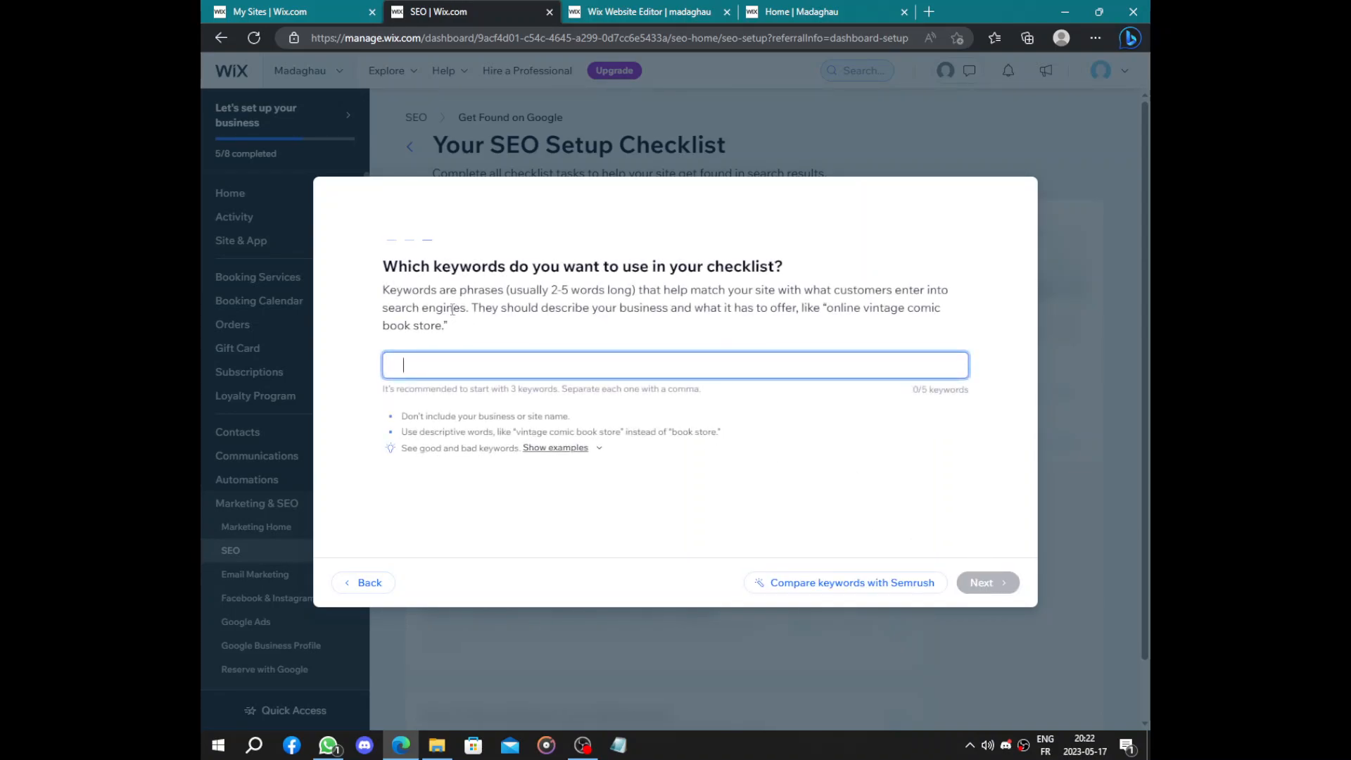
Step: Add the keywords "Event planing", "event managment" and "party events" and finish the SEO questions
type("Evenet")
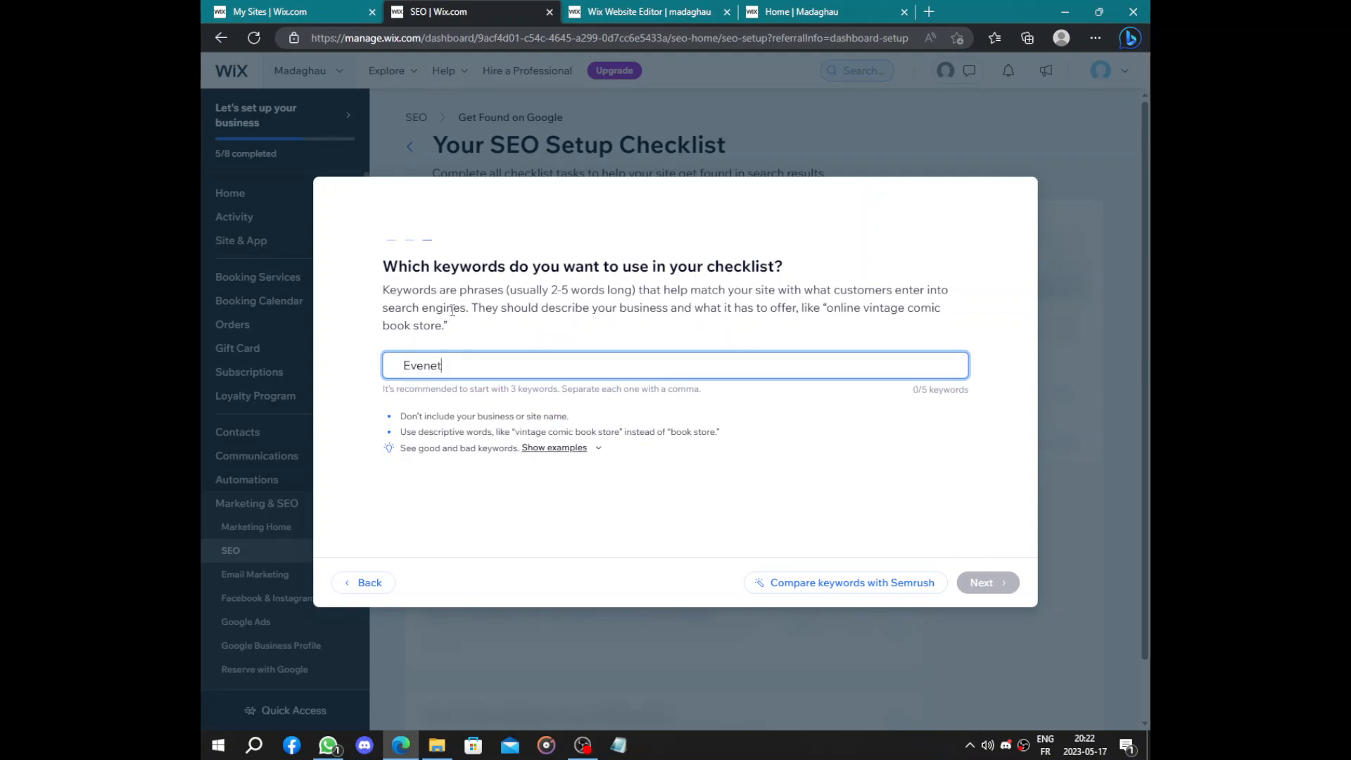
key("BackSpace")
key("BackSpace")
key("BackSpace")
type("t planing")
key("Return")
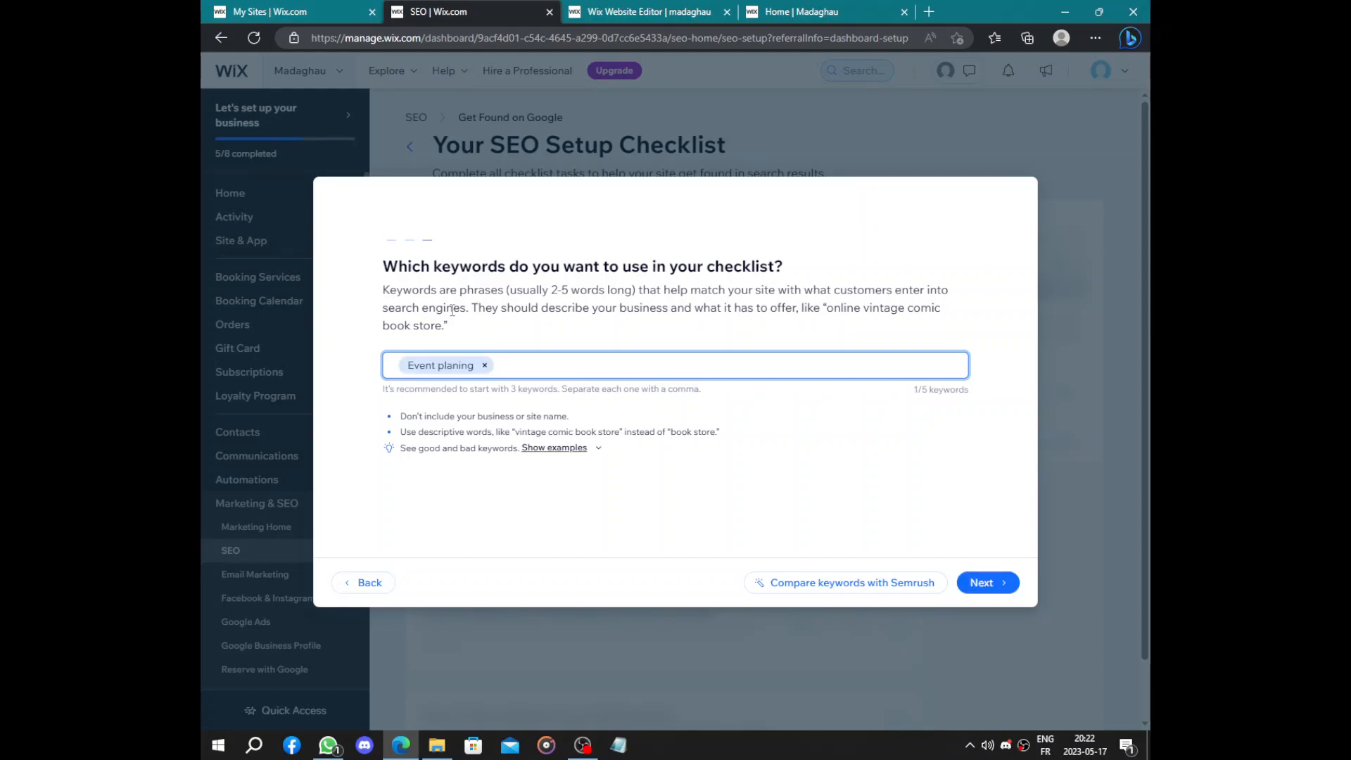
type("event managment")
key("Return")
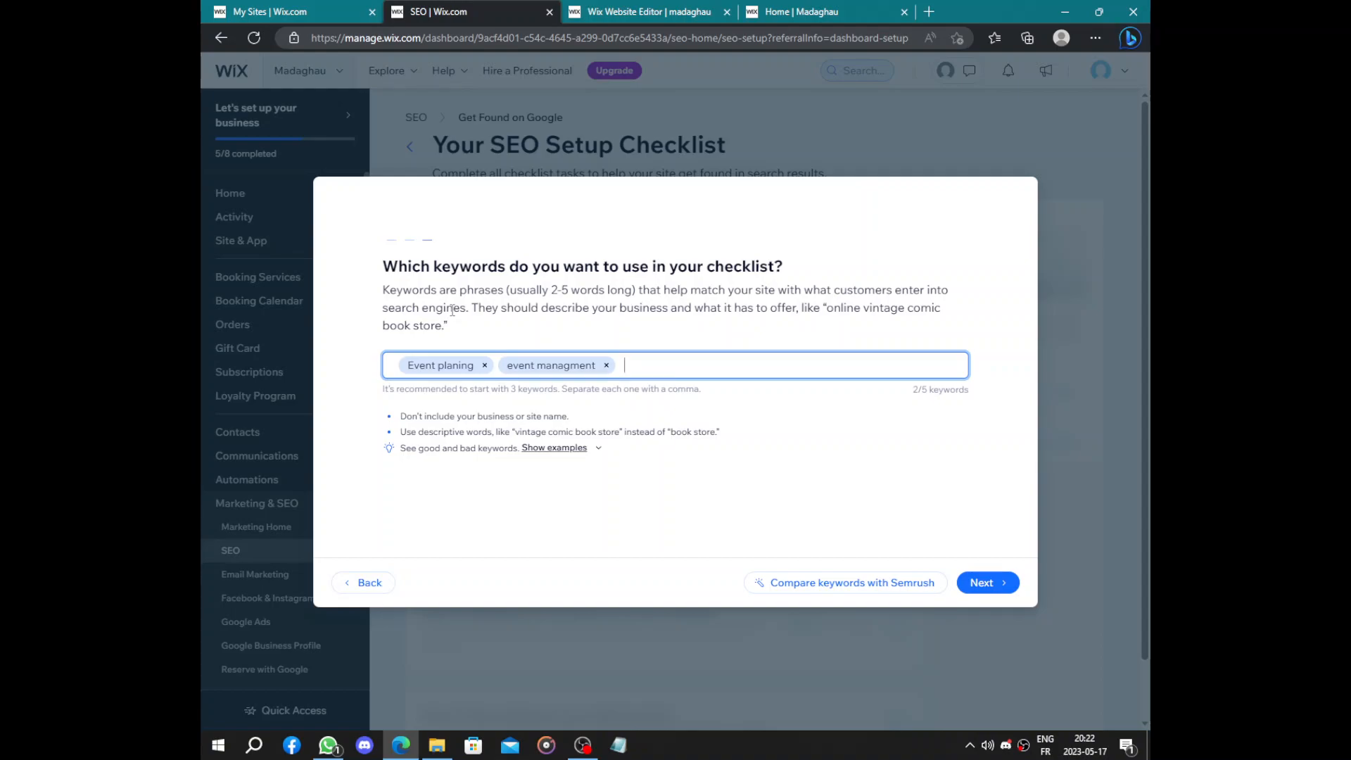
type("p,a")
key("BackSpace")
type("party events")
key("Return")
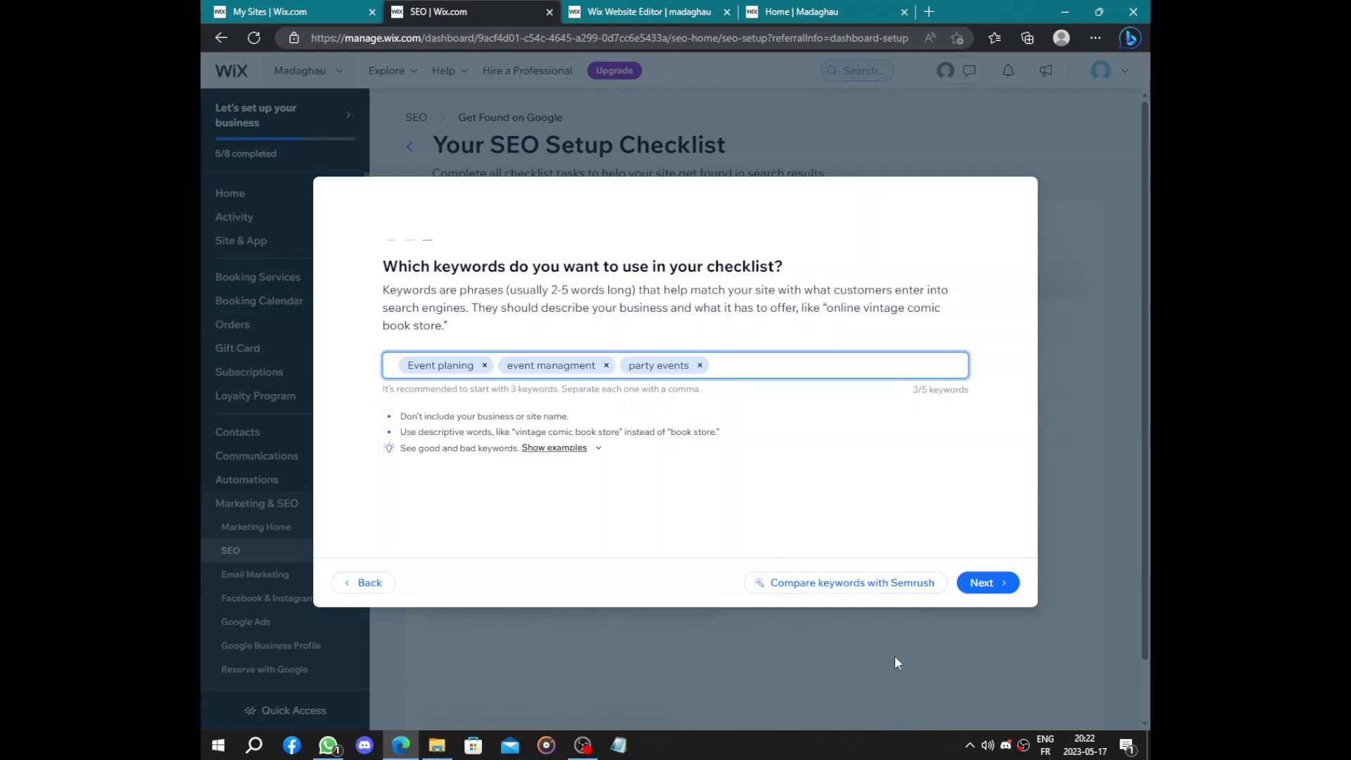
left_click(983, 584)
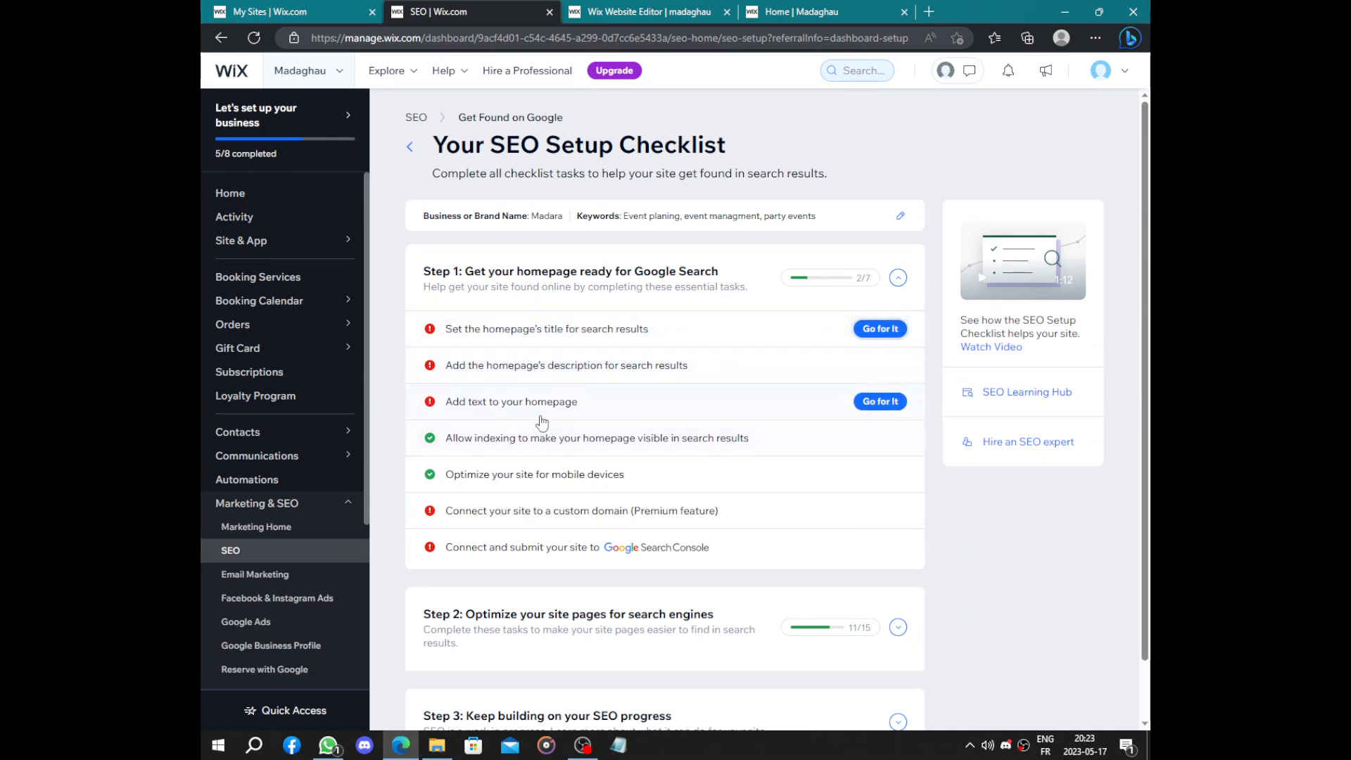
Step: Set the homepage's search title to "Madara | Event planing", publish it and dismiss the setup progress popup
left_click(599, 325)
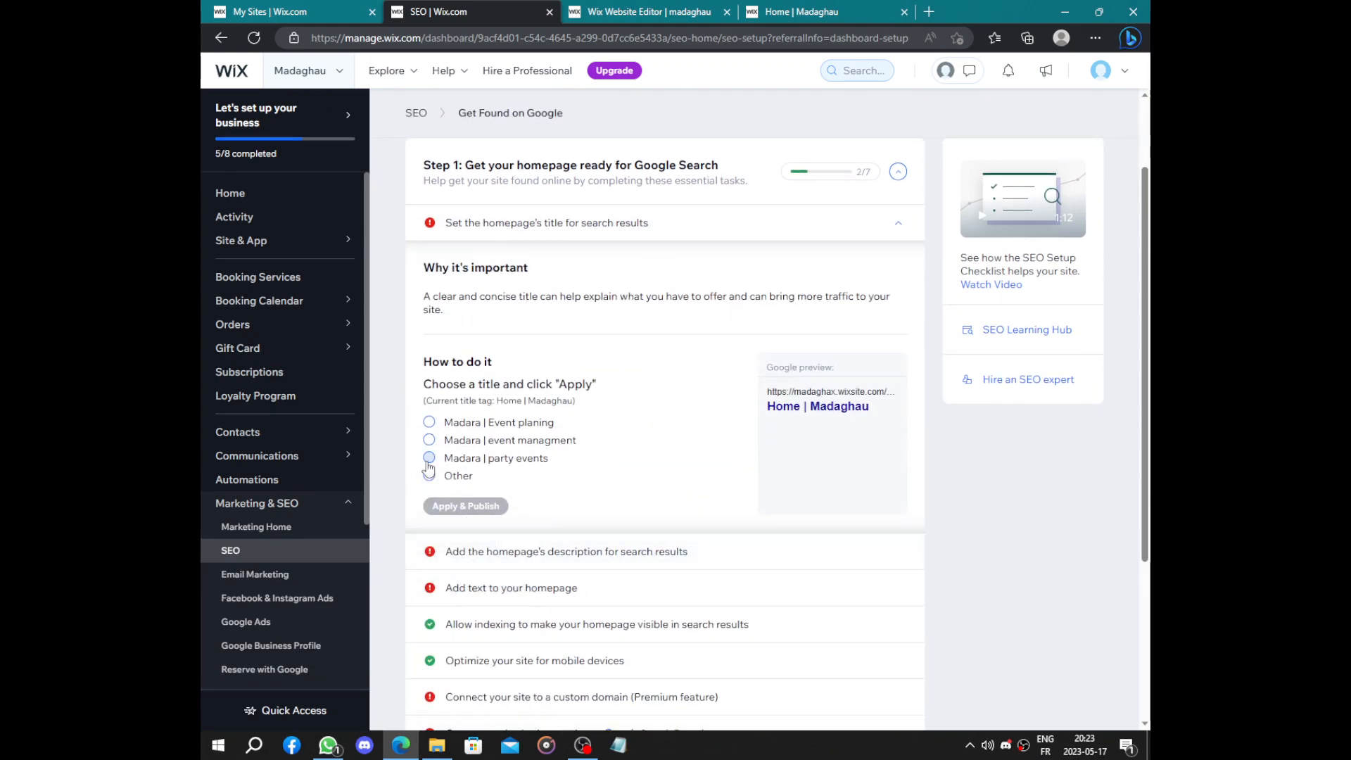
left_click(428, 458)
left_click(429, 441)
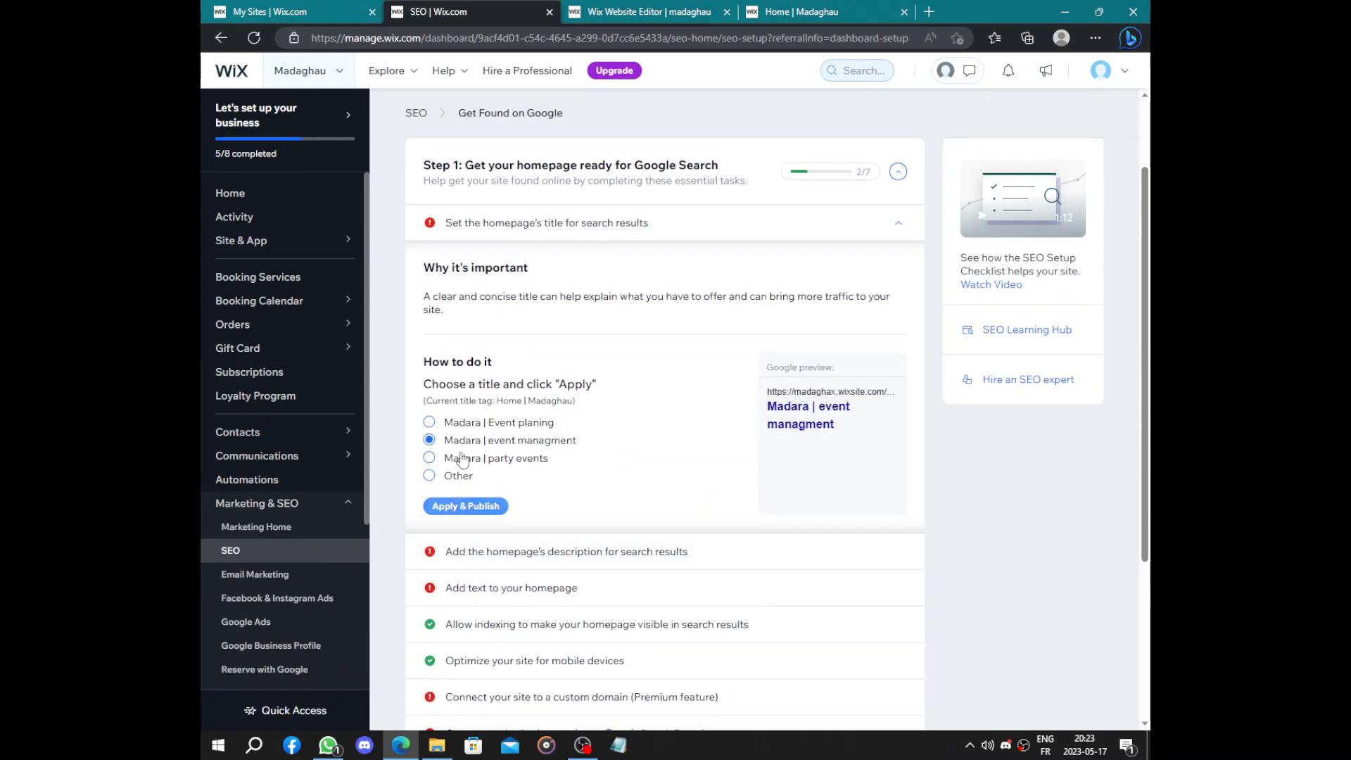
left_click(429, 422)
left_click(466, 506)
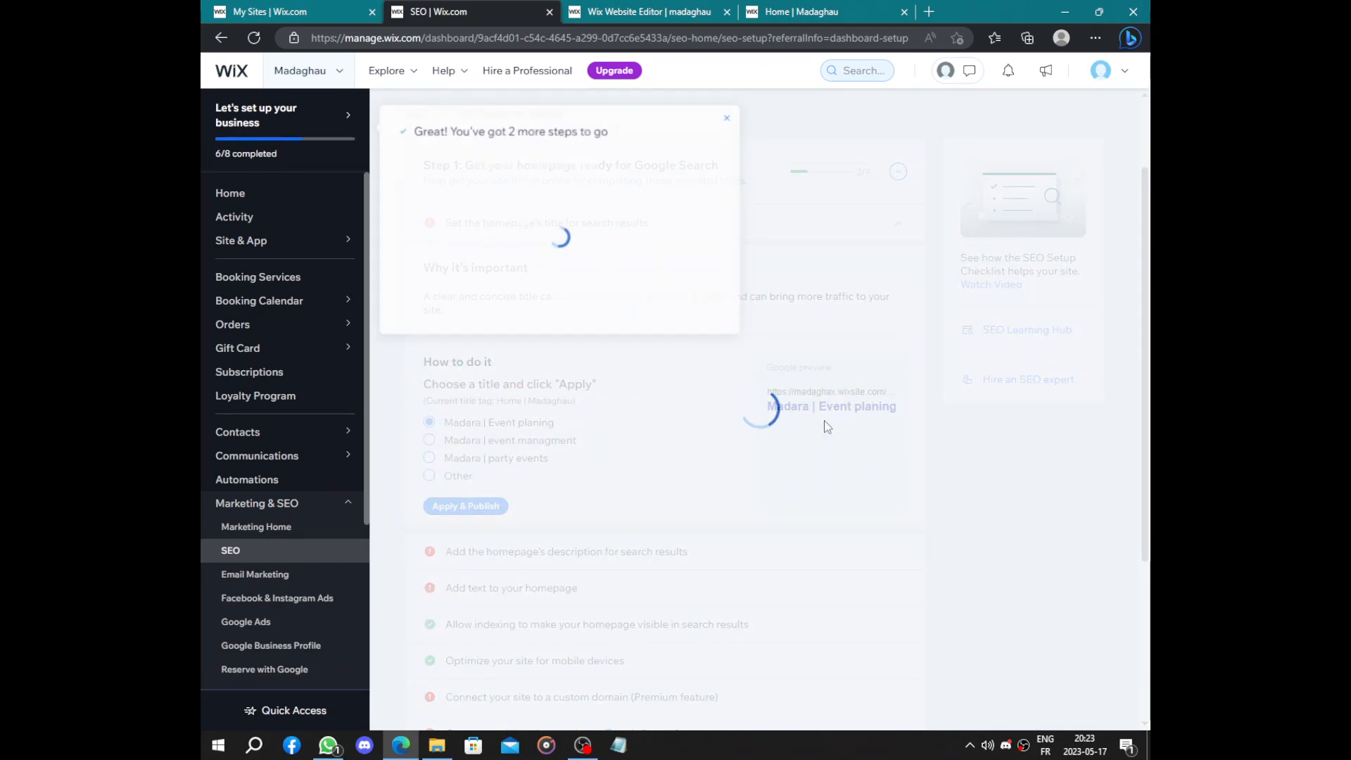
left_click(727, 125)
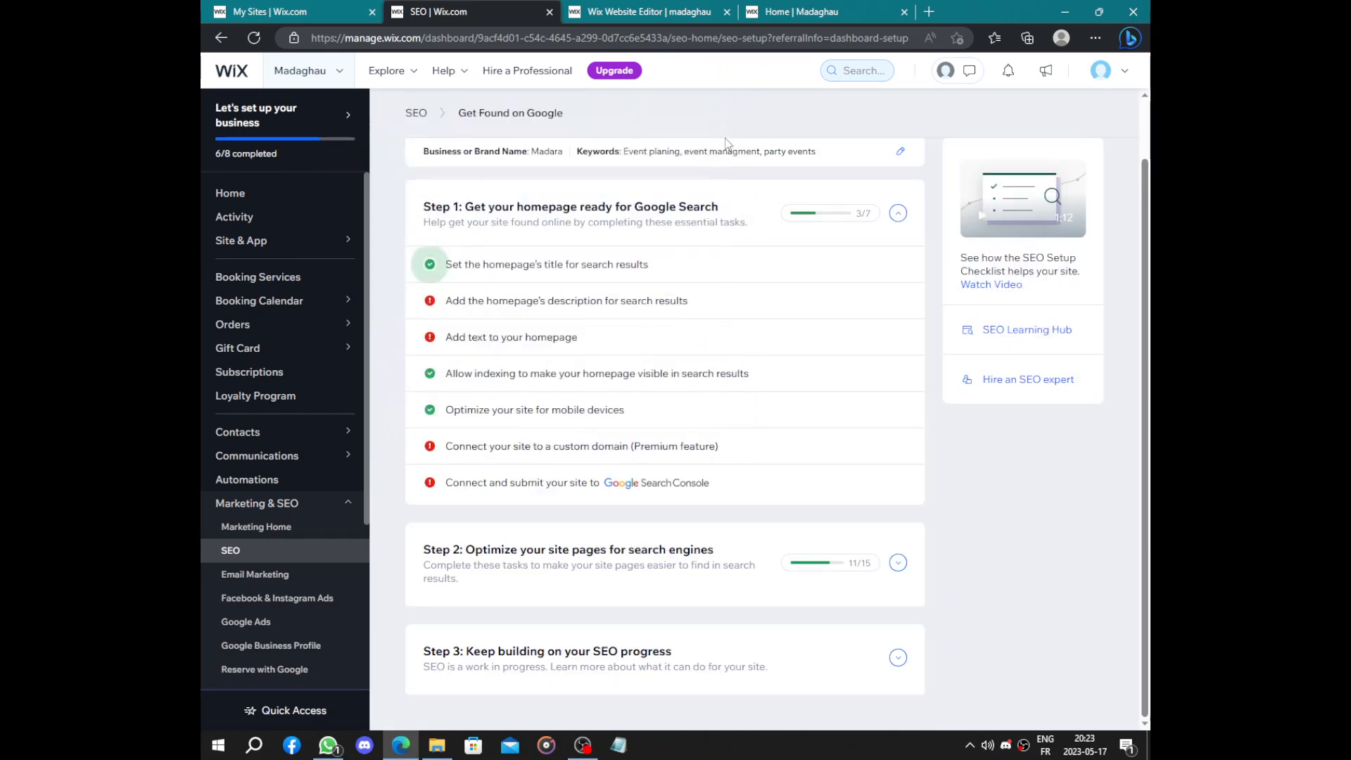
Step: Write "Madara event planing" as the homepage's search description, correcting the misspelled word to "event"
left_click(473, 304)
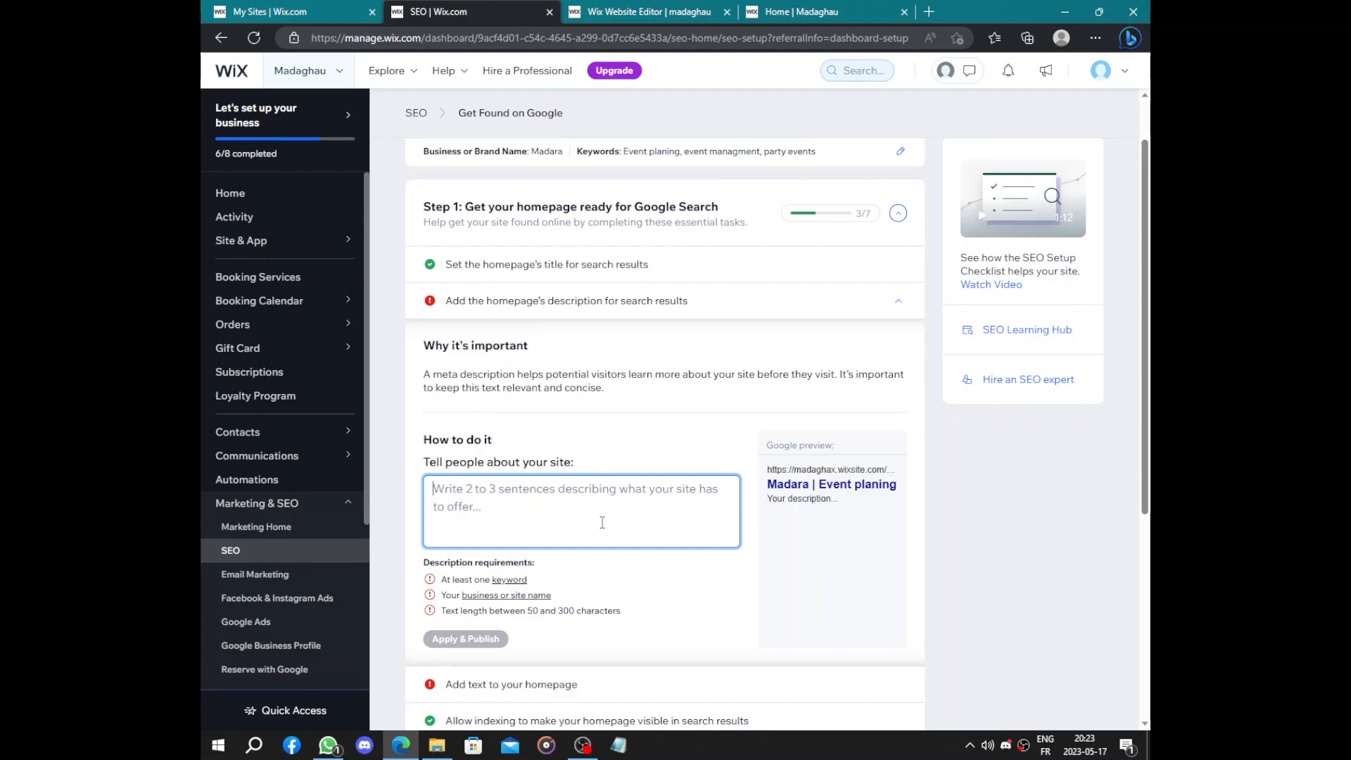
type("Madar")
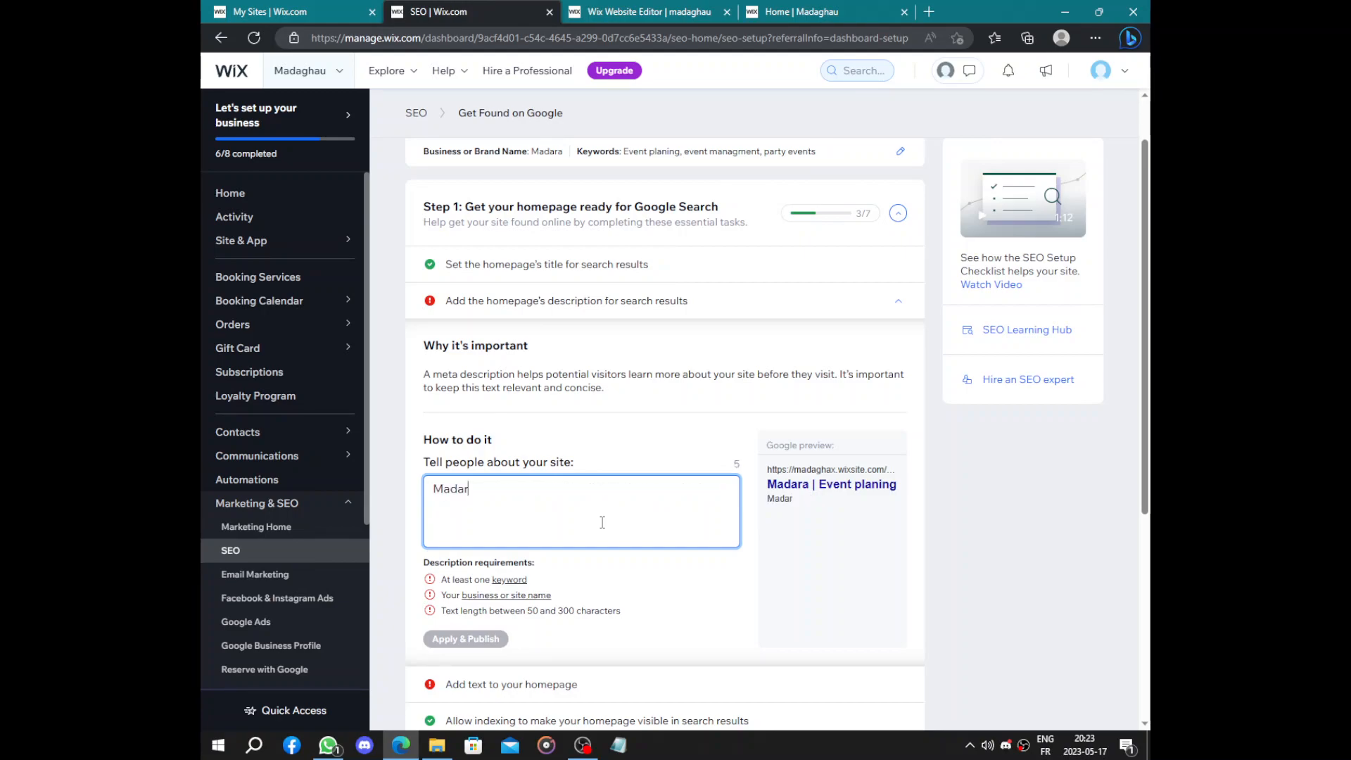
type("a enebt")
key("BackSpace")
key("BackSpace")
type("nt planing")
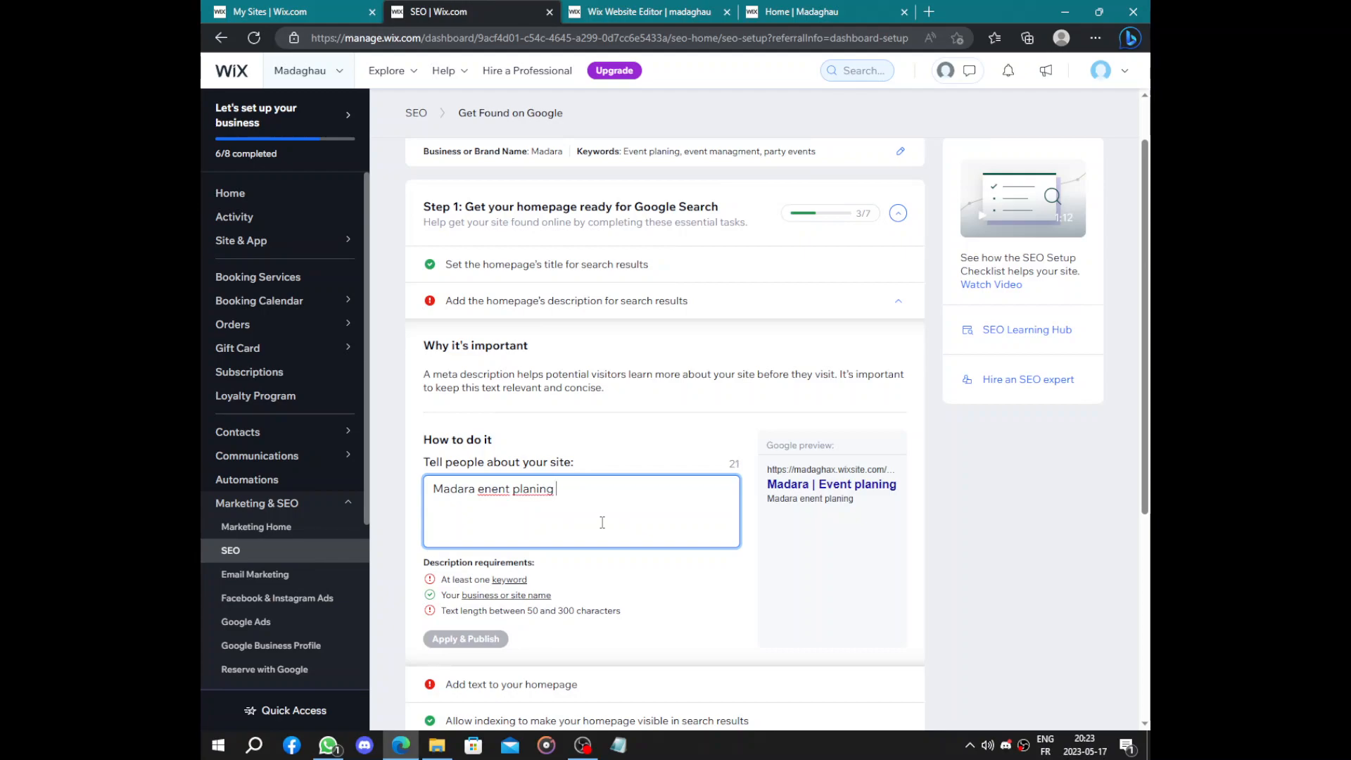
left_click(489, 494)
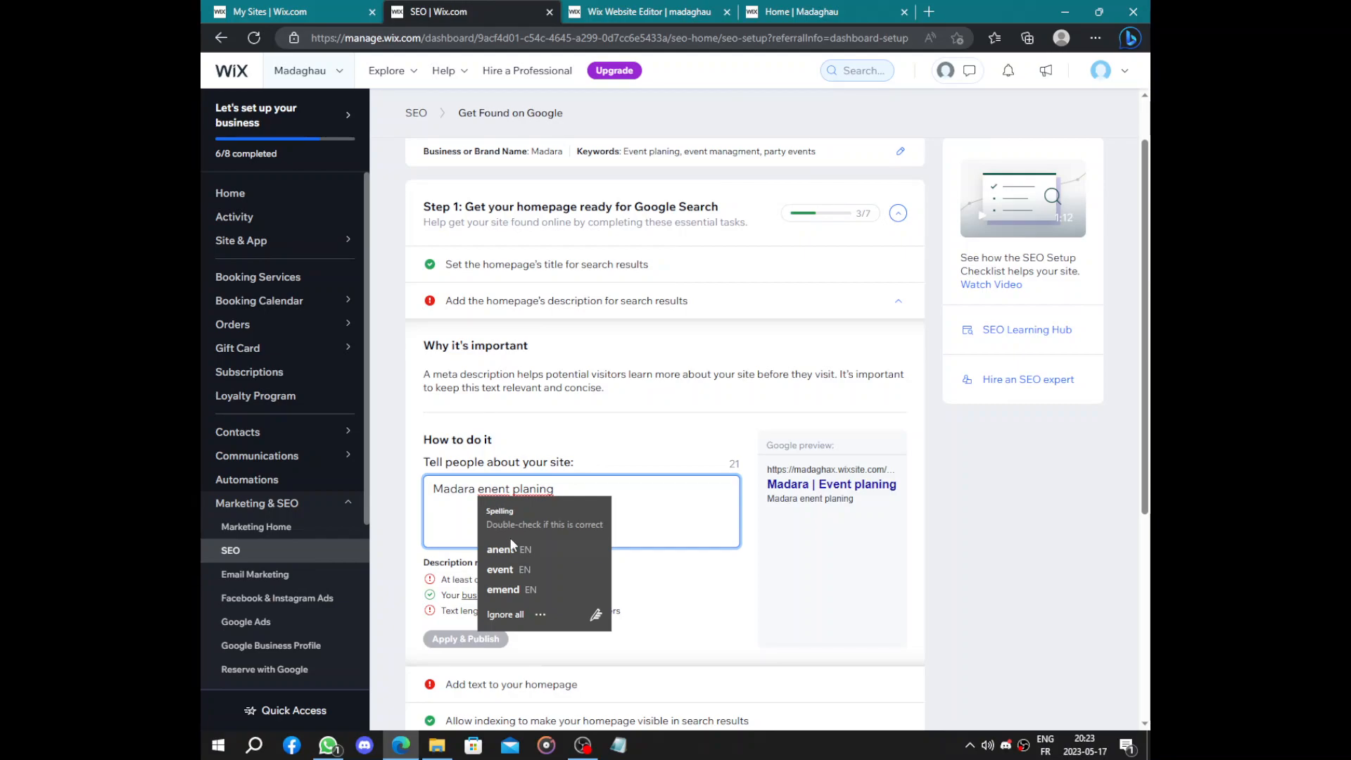
left_click(516, 568)
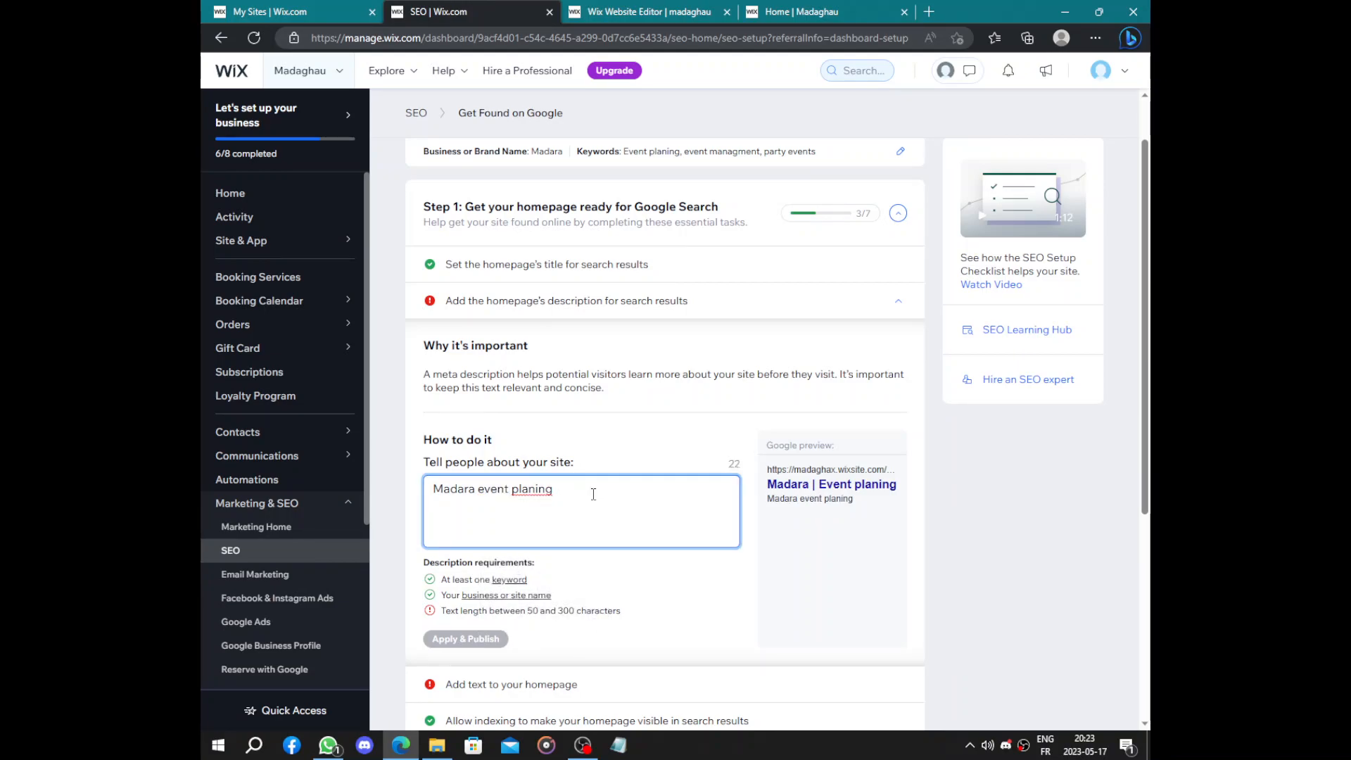
Step: Lengthen the homepage description with eleven mouthless-face emojis followed by four thinking-face emojis
key("super+period")
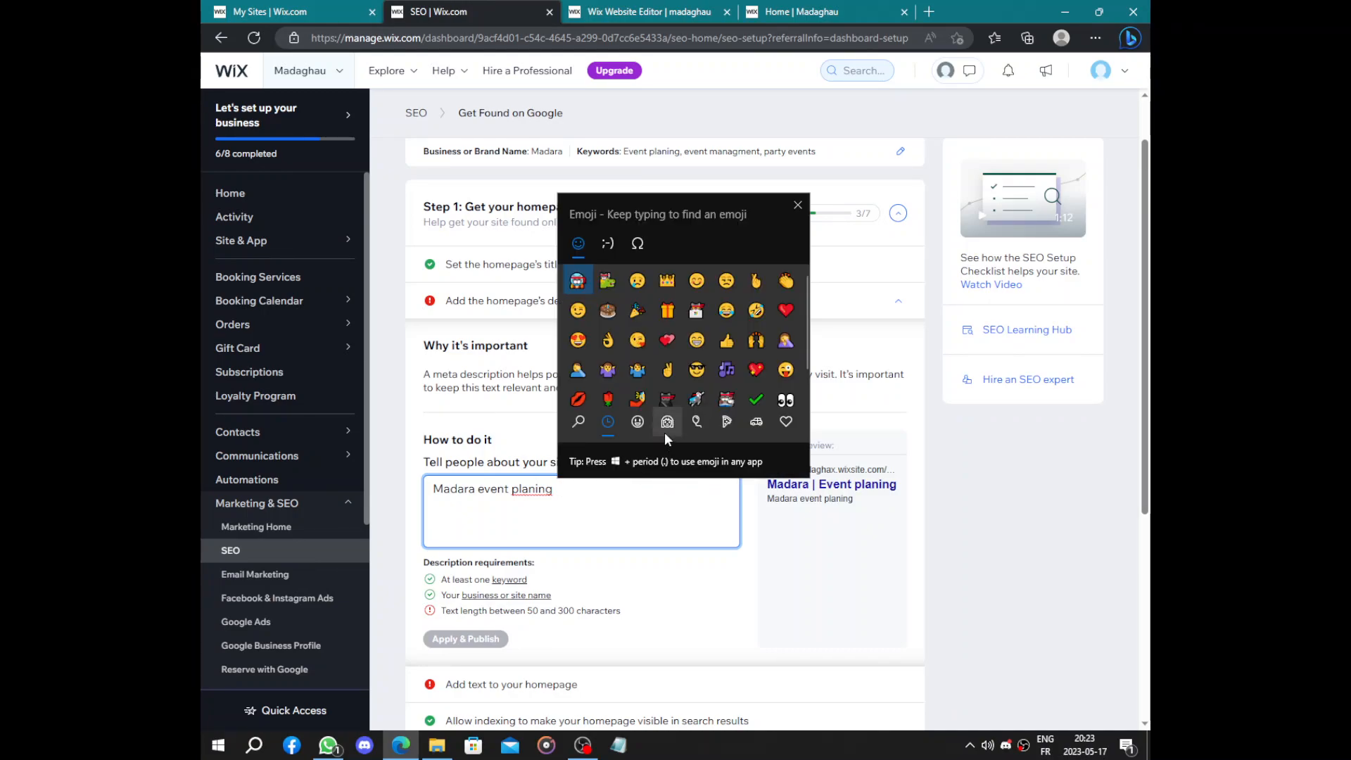
left_click(644, 423)
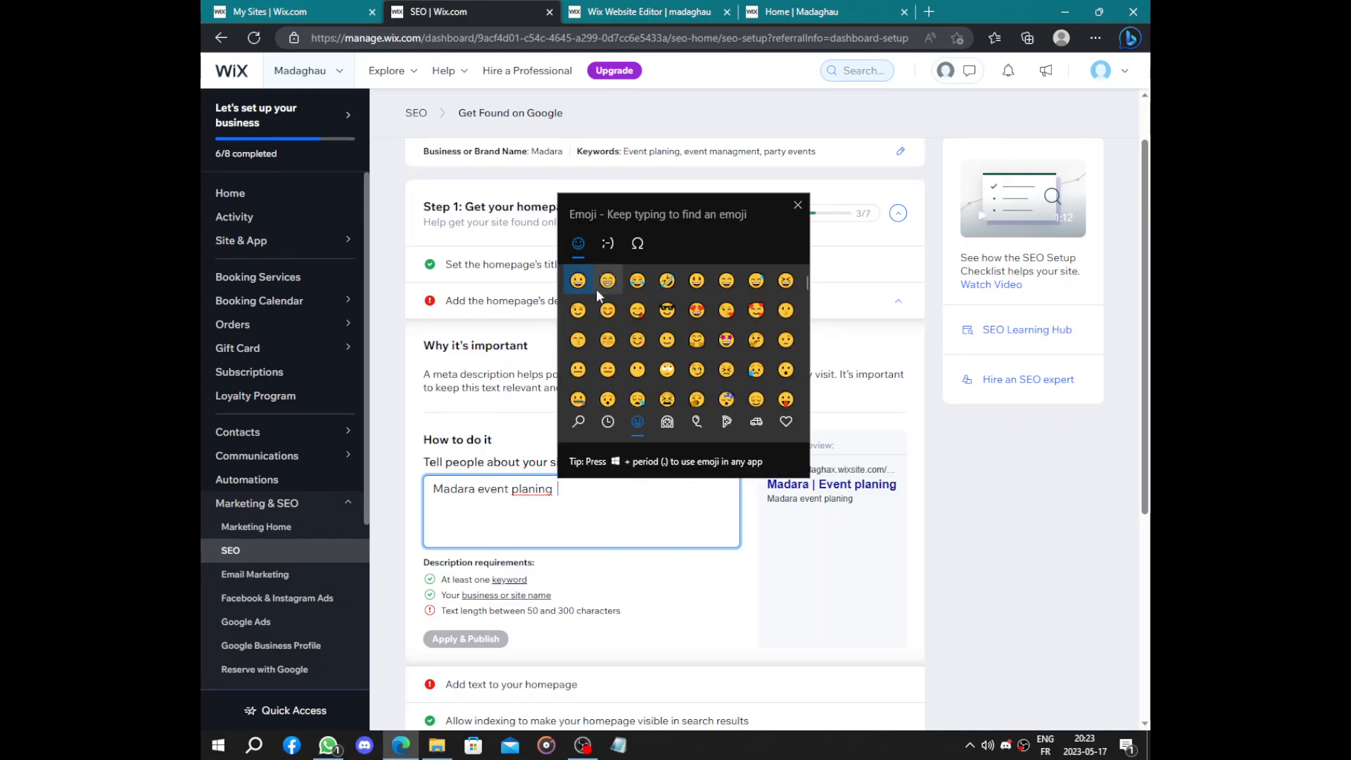
left_click(640, 364)
left_click(639, 364)
left_click(640, 365)
left_click(639, 365)
left_click(639, 364)
left_click(639, 364)
left_click(639, 364)
left_click(639, 364)
left_click(639, 364)
left_click(640, 364)
left_click(640, 364)
left_click(642, 364)
left_click(642, 364)
left_click(641, 363)
left_click(642, 364)
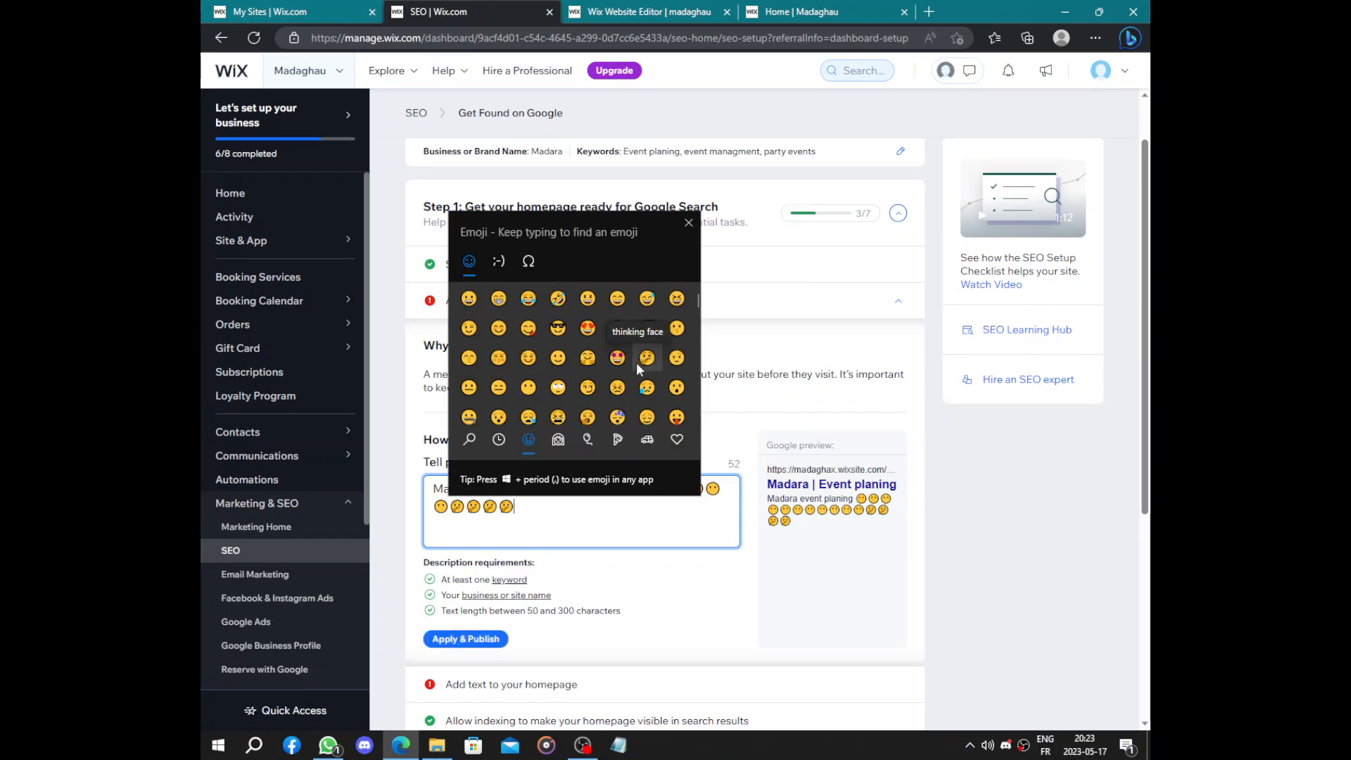
Step: Apply and publish the homepage description, and collapse the task about adding text to the homepage
left_click(483, 639)
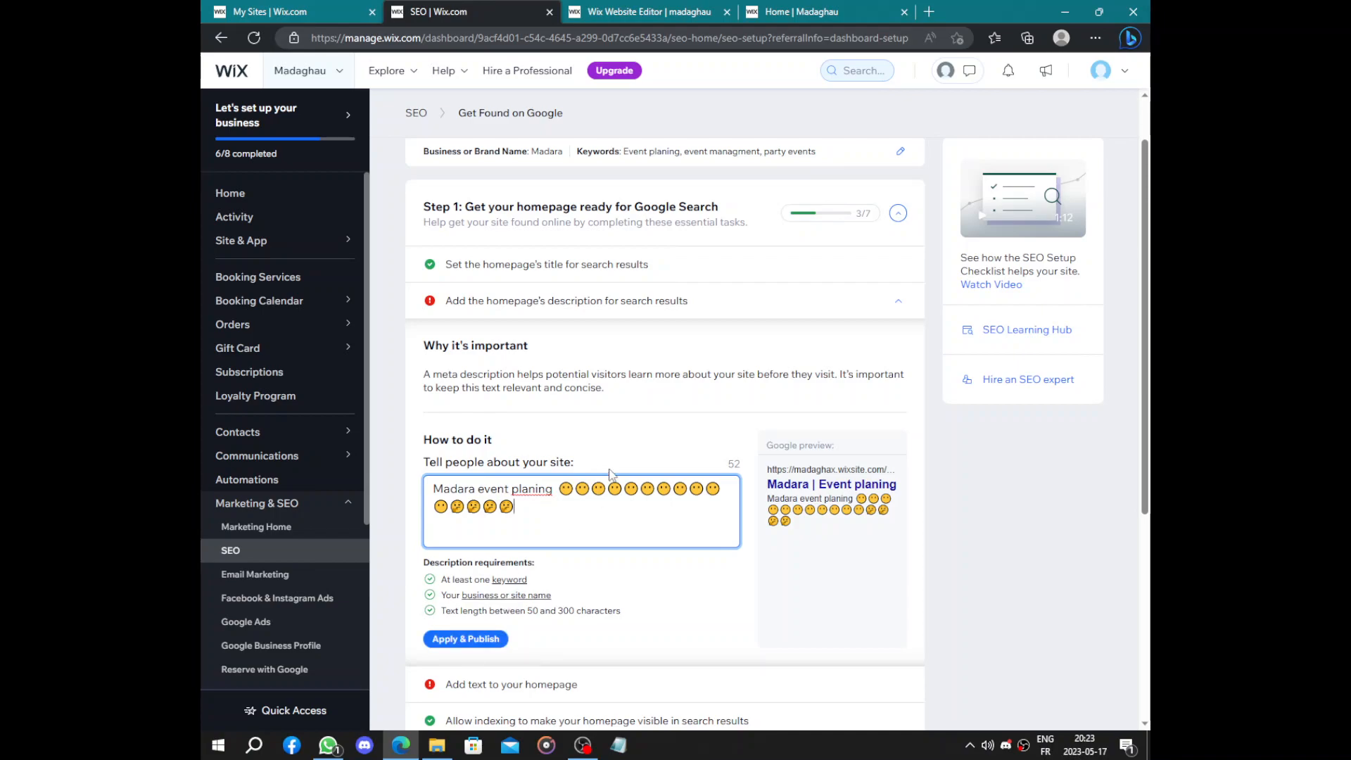
left_click(481, 642)
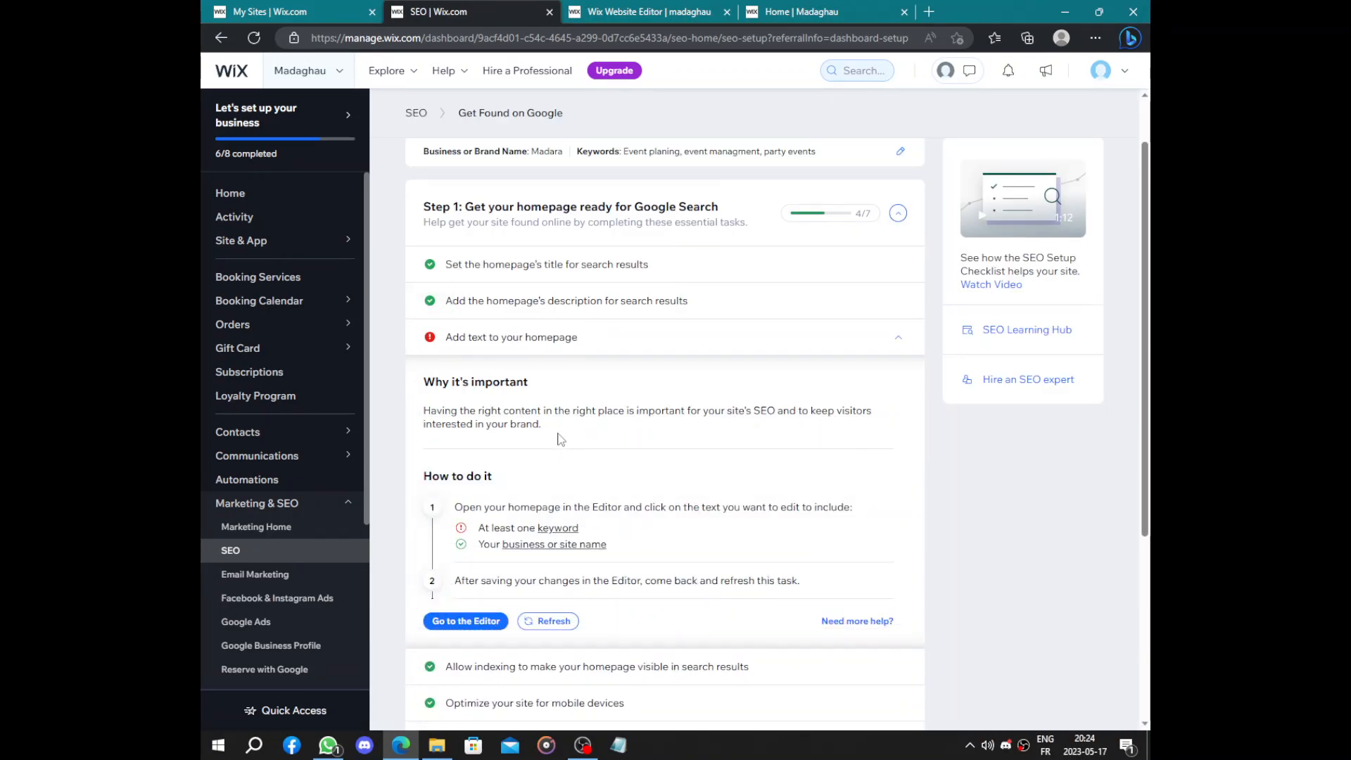
left_click(901, 342)
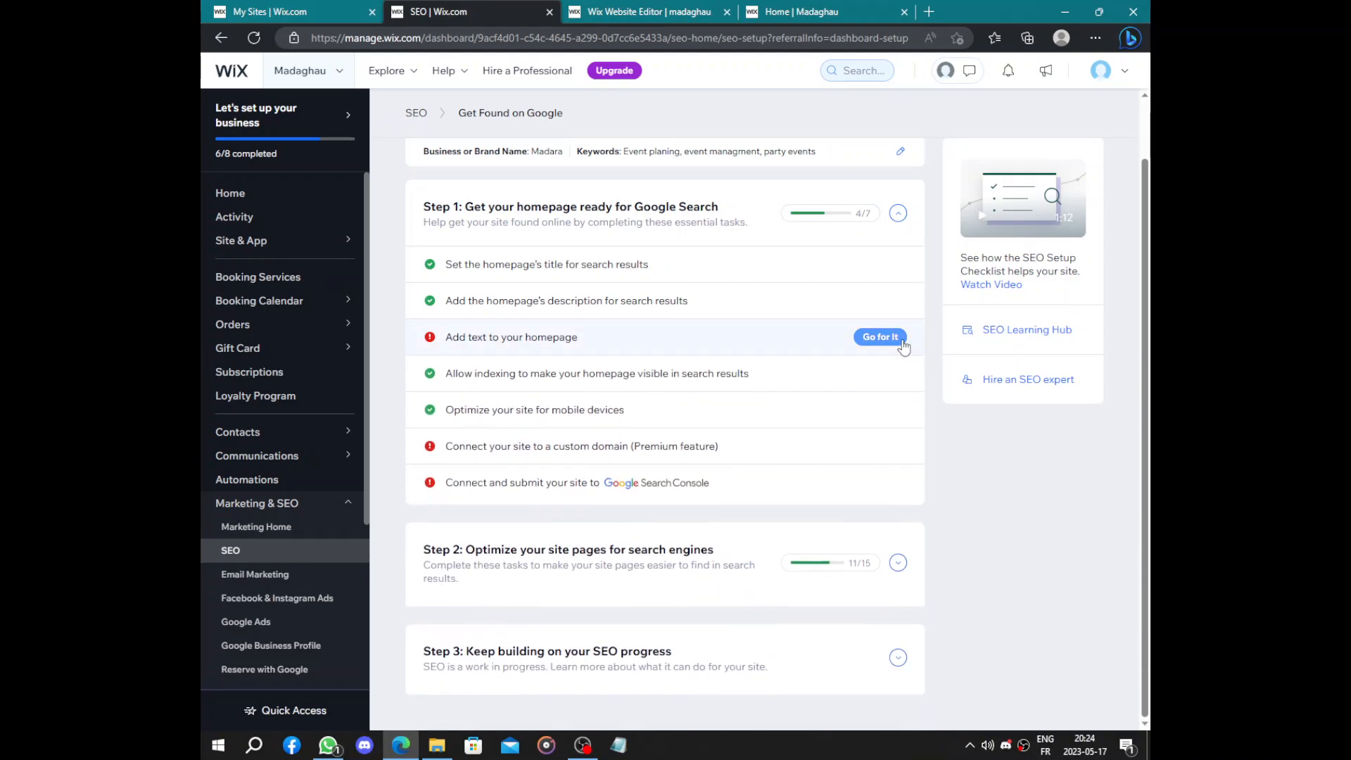